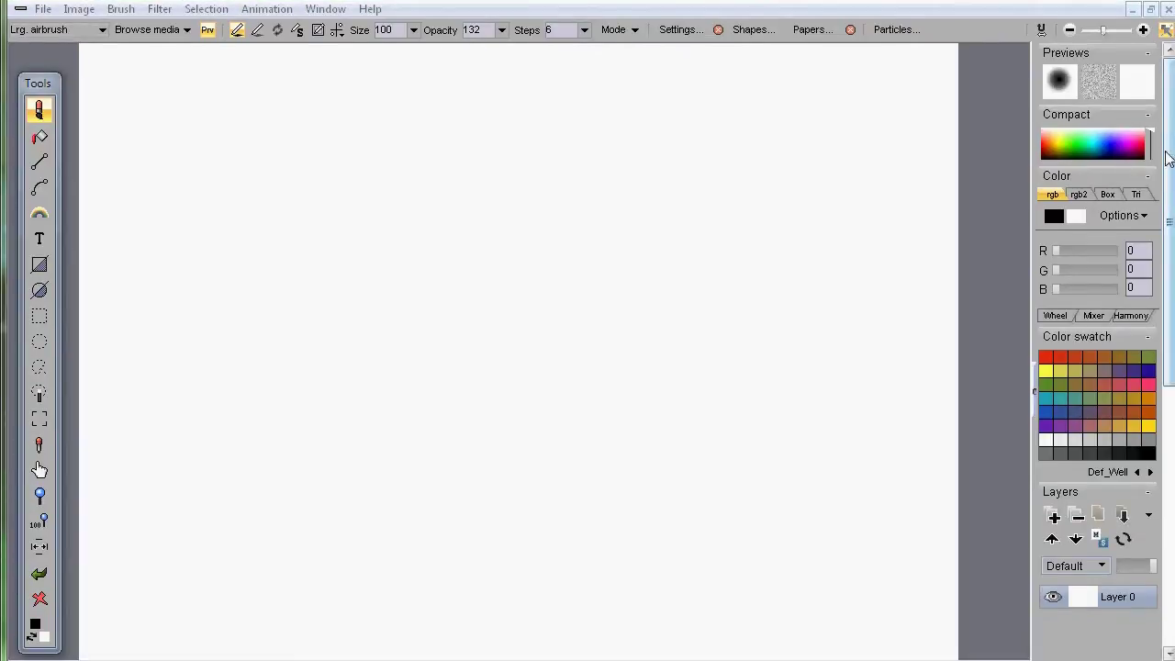
Look over the reference landscape image in the General file converter window and minimise it.
left_click_drag(1056, 656, 855, 36)
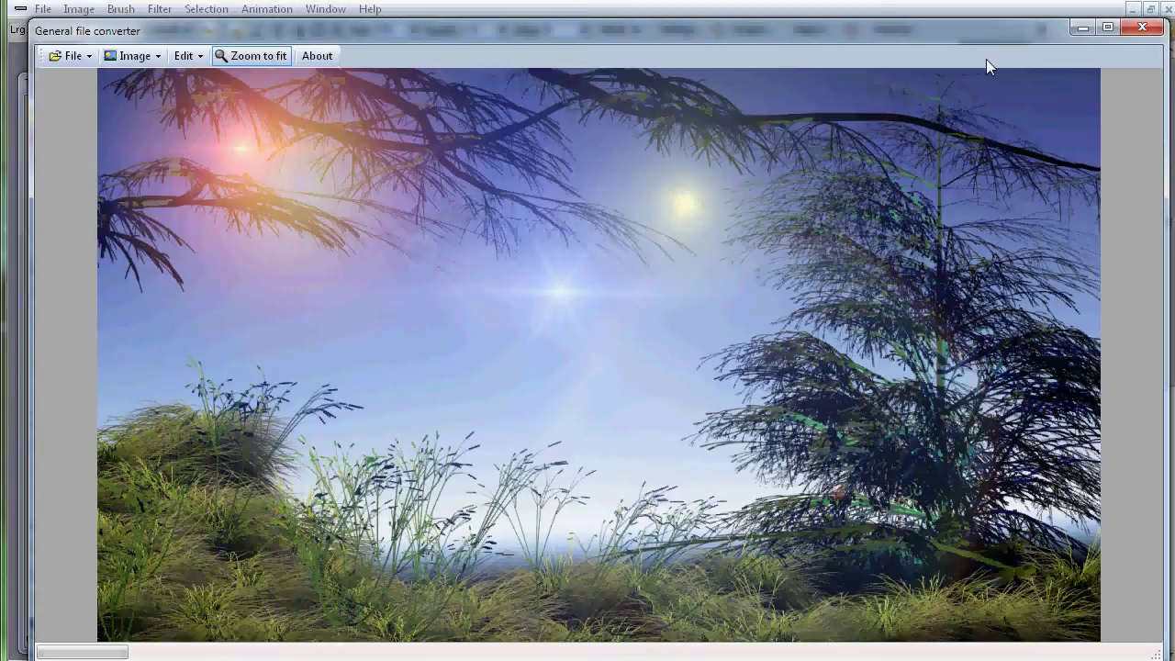
left_click(1064, 28)
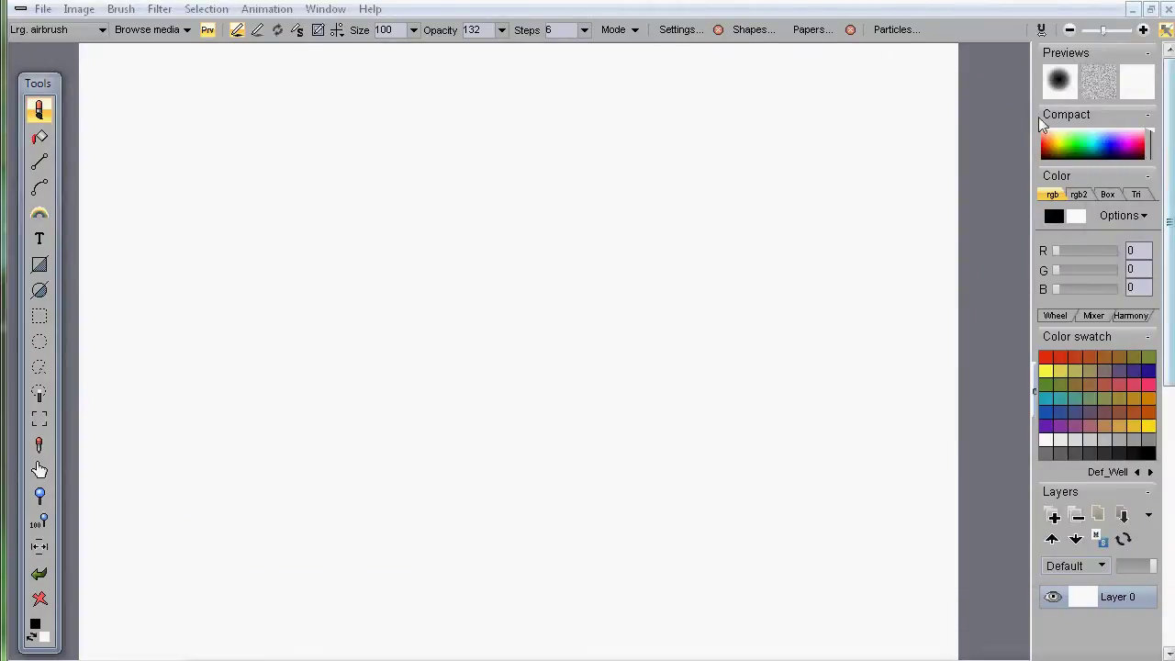
Set the paint colour to blue-violet RGB 91, 51, 255 and choose the Large cover oil brush.
scroll(753, 287, "down", 2)
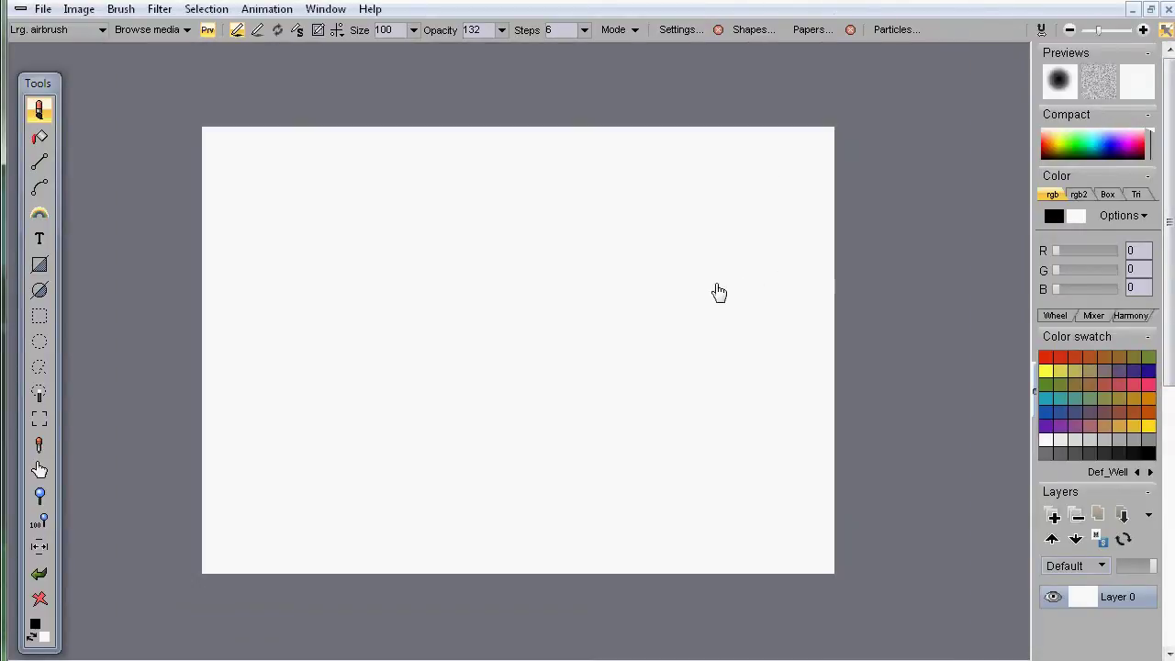
scroll(771, 295, "up", 1)
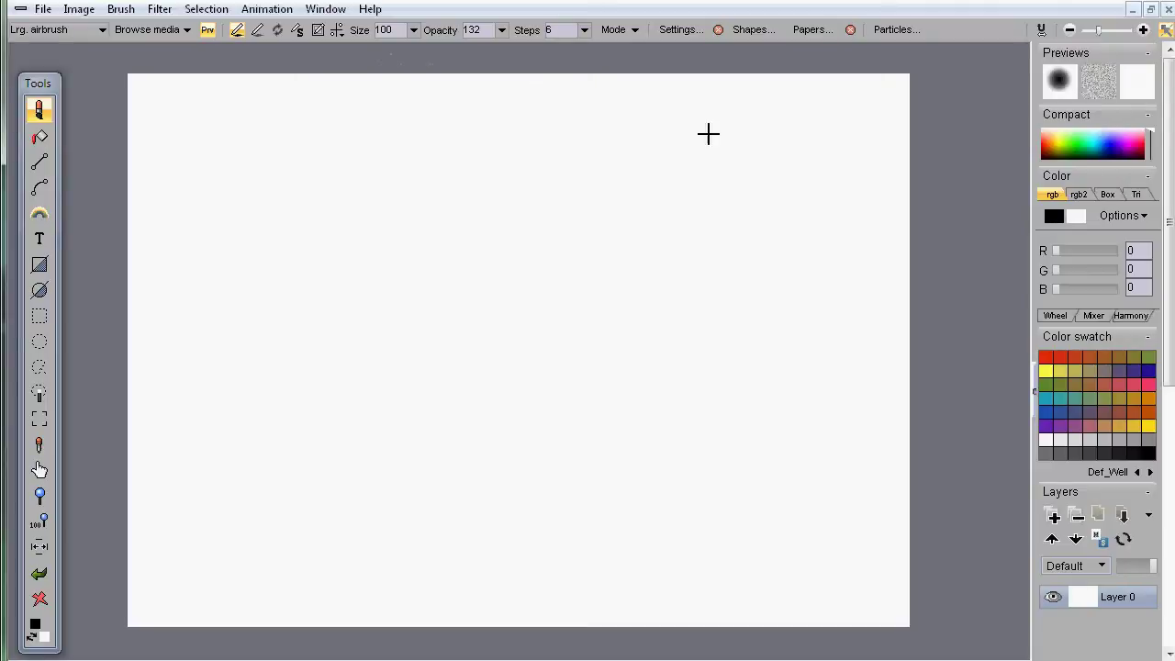
left_click(1117, 149)
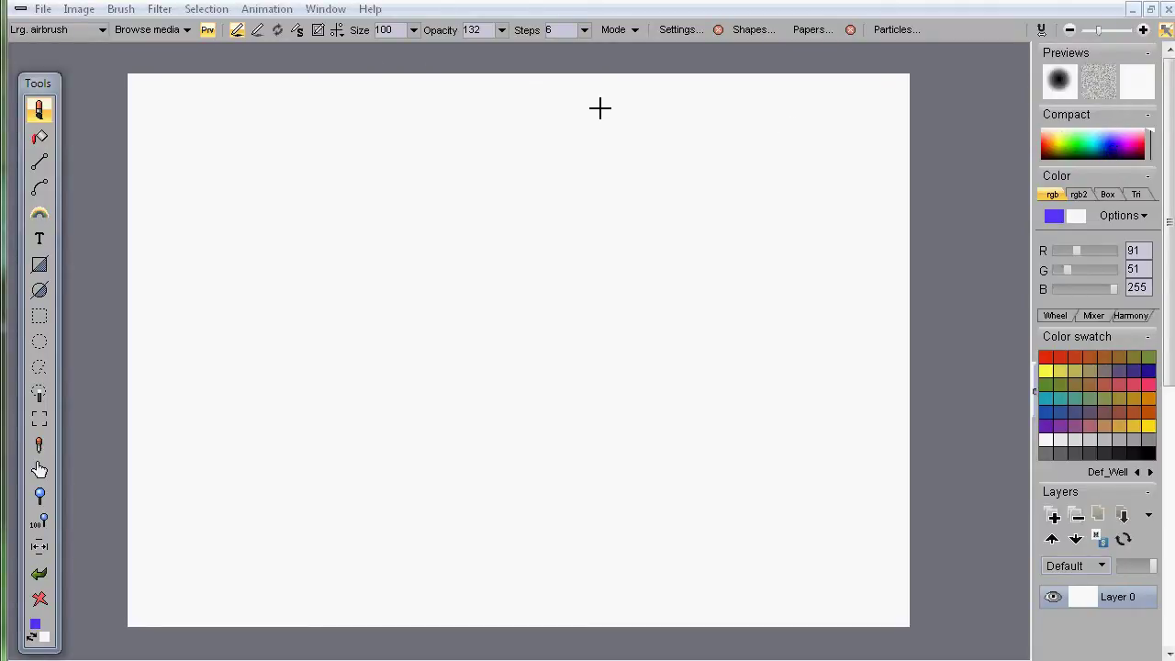
right_click(46, 114)
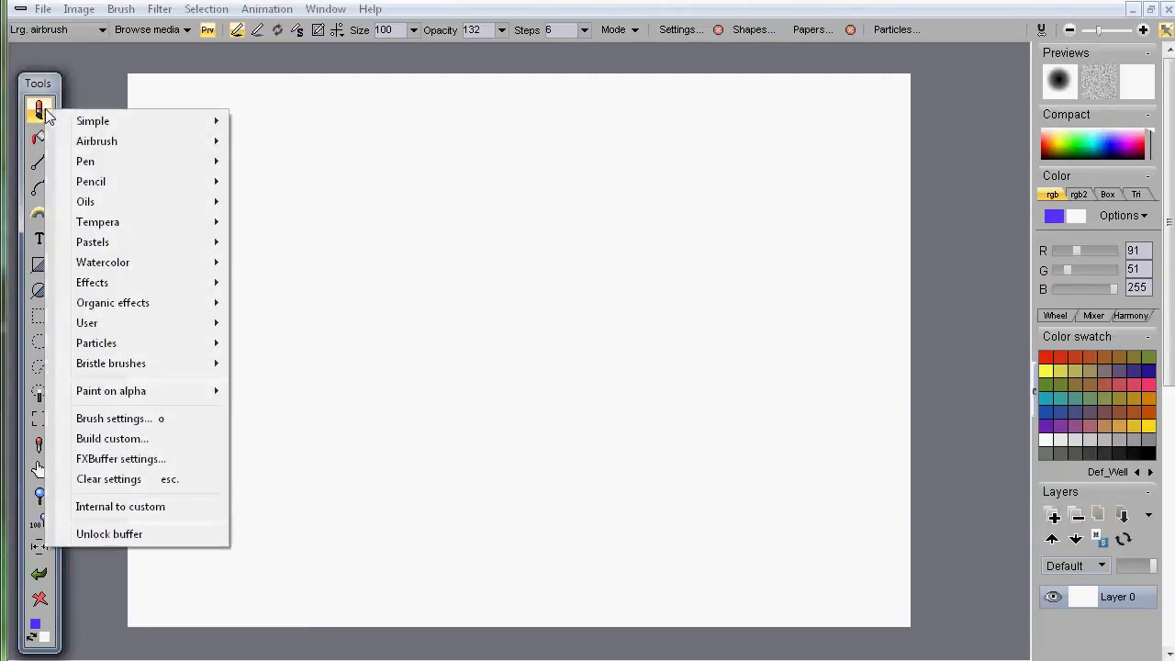
left_click(75, 29)
left_click(74, 29)
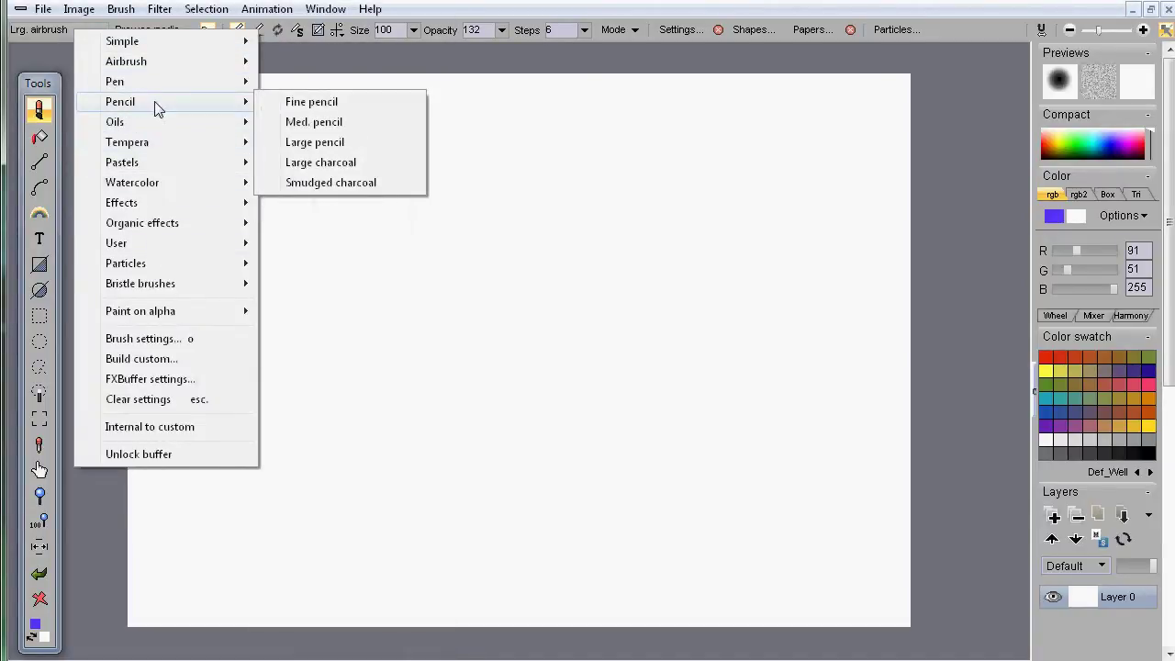
mouse_move(126, 129)
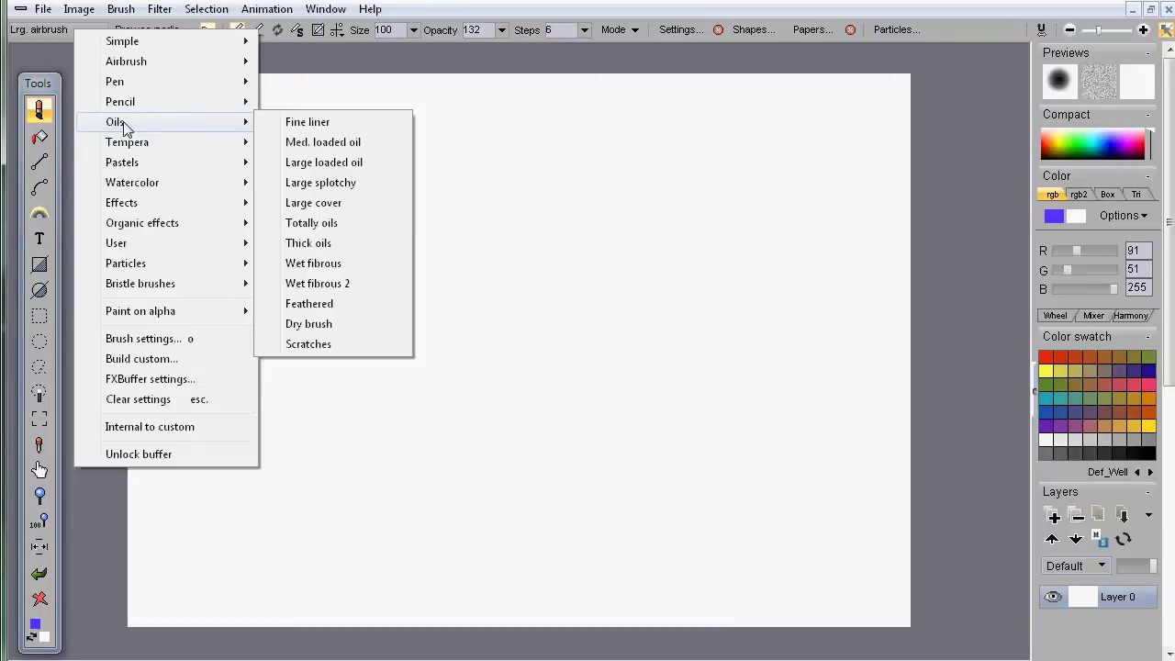
left_click(315, 203)
Paint three blue-violet patches in the upper half of the canvas: two horizontal bands and a shorter patch beside them.
mouse_move(232, 181)
left_mouse_down()
mouse_move(340, 158)
mouse_move(648, 167)
left_mouse_up()
mouse_move(331, 310)
left_mouse_down()
mouse_move(532, 276)
mouse_move(598, 263)
left_mouse_up()
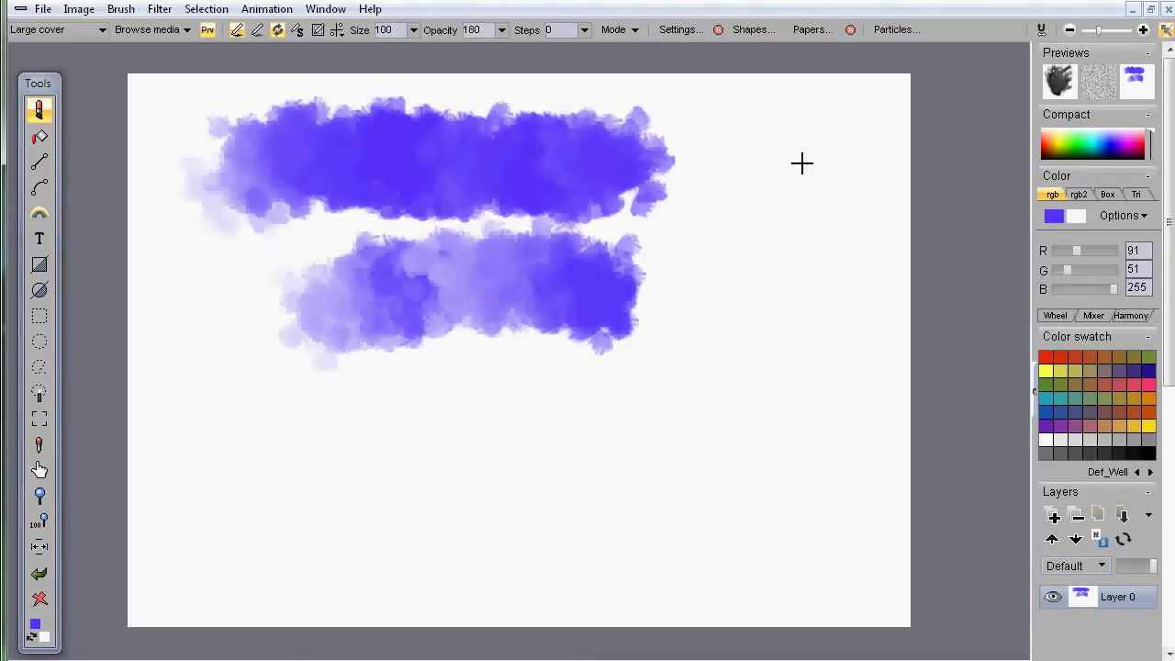
left_click_drag(773, 209, 684, 331)
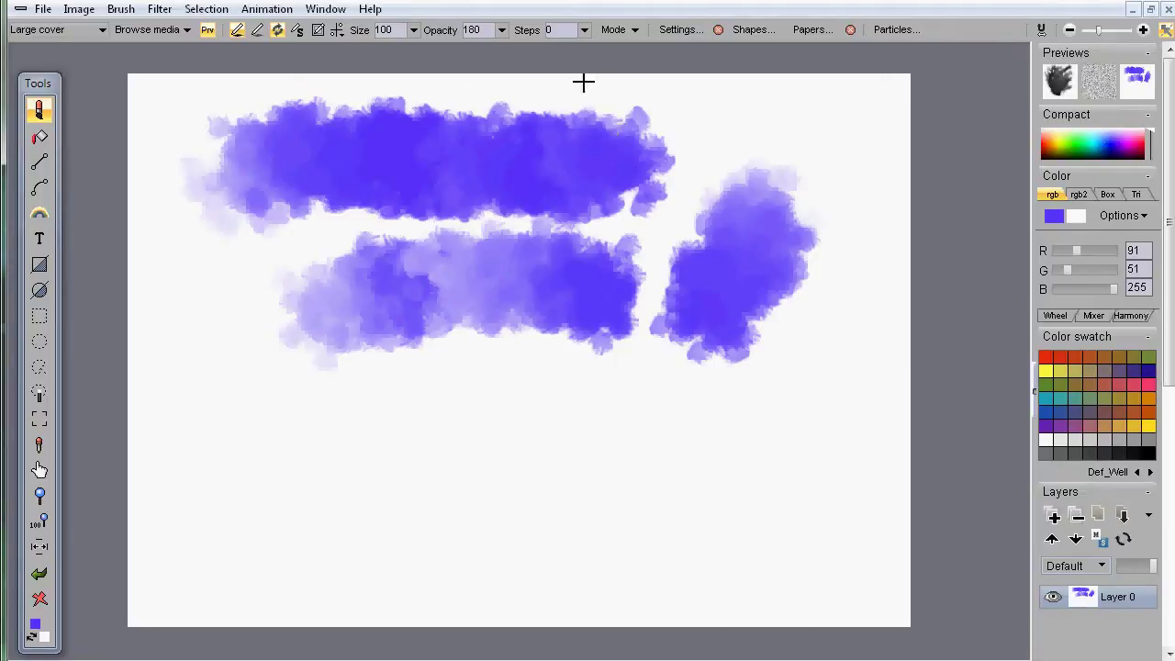
Set the brush's random position to 100 and cover the upper half of the canvas with blue-violet paint.
left_click(682, 31)
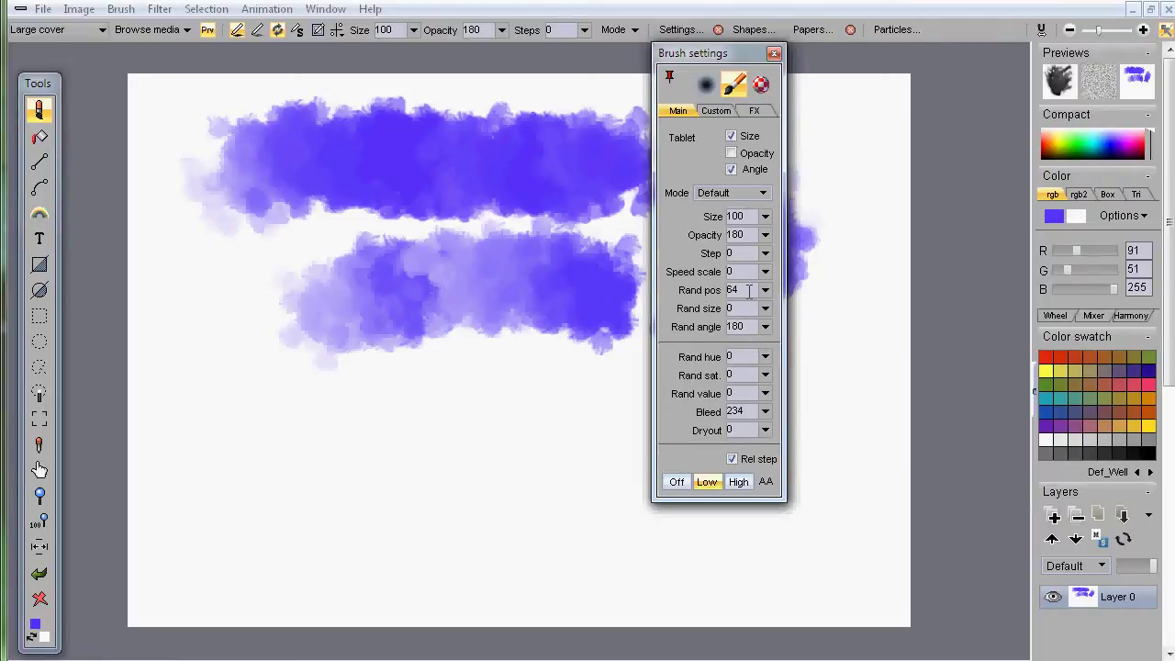
left_click(765, 309)
left_click_drag(744, 315, 776, 318)
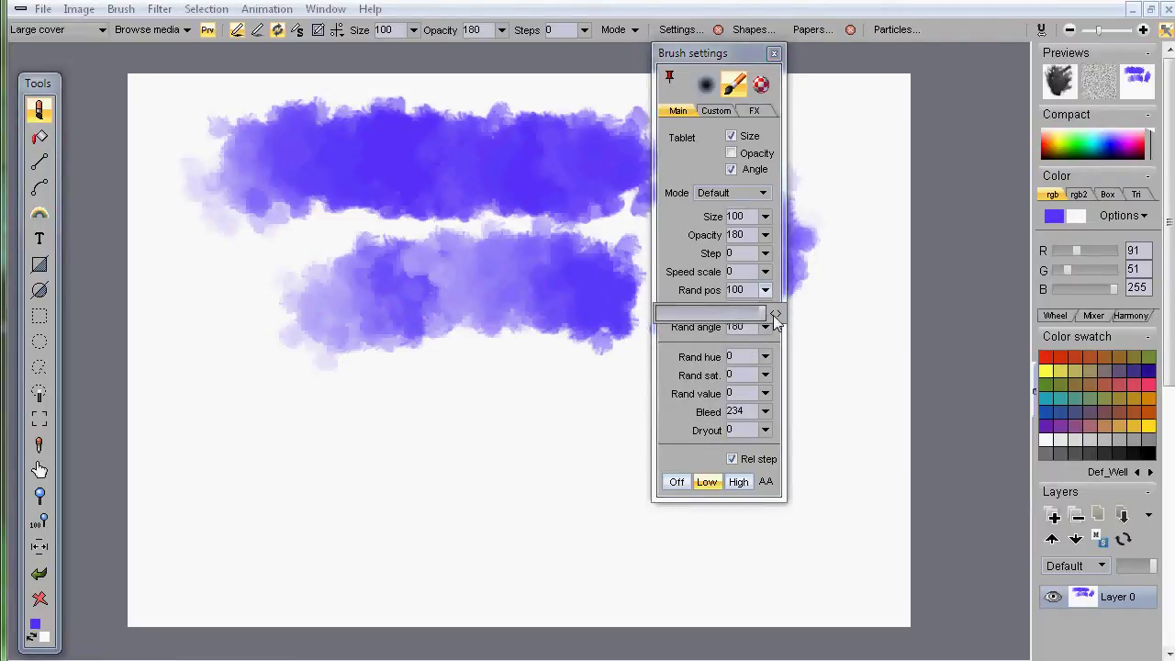
left_click_drag(720, 53, 1015, 161)
mouse_move(780, 110)
left_mouse_down()
mouse_move(724, 152)
mouse_move(828, 149)
mouse_move(557, 111)
mouse_move(147, 119)
mouse_move(532, 120)
mouse_move(872, 183)
mouse_move(165, 184)
mouse_move(669, 269)
mouse_move(885, 290)
left_mouse_up()
mouse_move(1022, 162)
left_mouse_down()
mouse_move(1005, 245)
mouse_move(981, 271)
left_mouse_up()
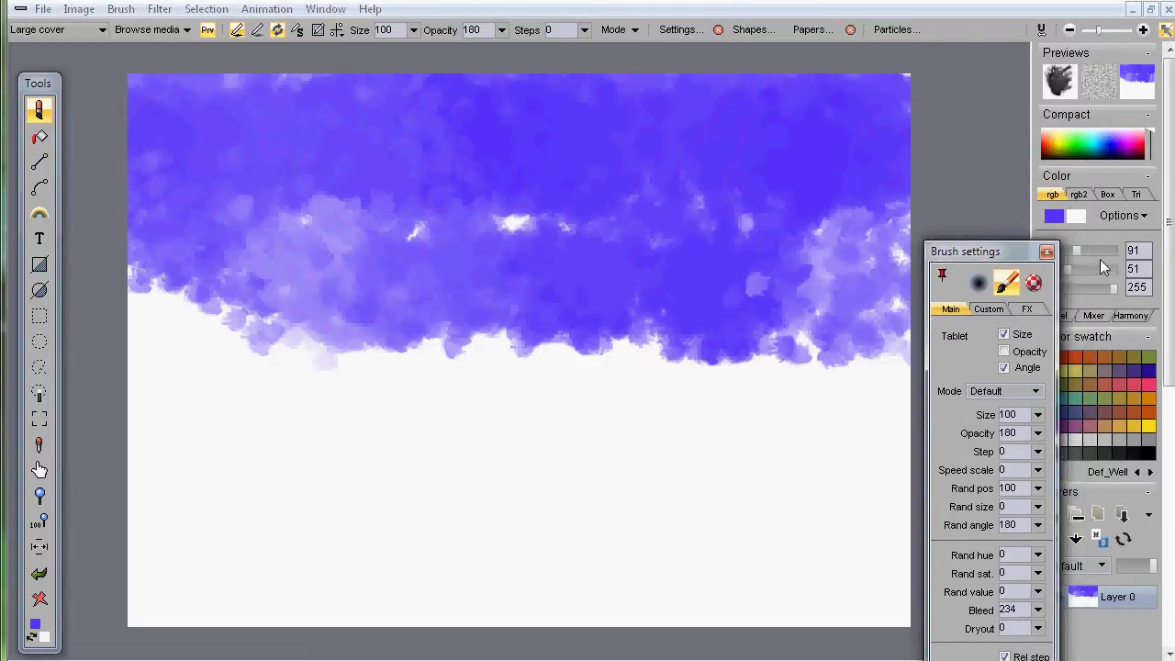
Paint the middle and lower sky in pale blues, using RGB 211, 233, 255 and RGB 197, 228, 255.
left_click(1102, 132)
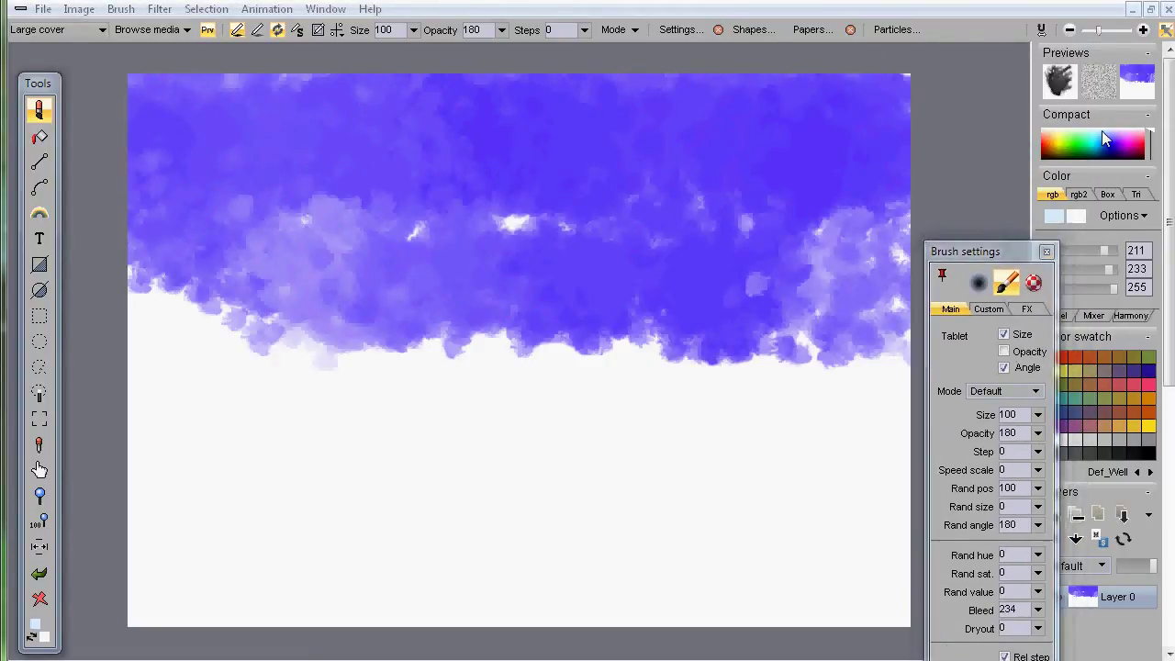
mouse_move(665, 320)
left_mouse_down()
mouse_move(67, 347)
mouse_move(748, 411)
mouse_move(740, 331)
mouse_move(299, 314)
mouse_move(474, 334)
mouse_move(884, 330)
mouse_move(287, 279)
mouse_move(667, 273)
mouse_move(391, 334)
mouse_move(947, 388)
left_mouse_up()
left_click(1098, 133)
mouse_move(348, 551)
left_mouse_down()
mouse_move(162, 534)
mouse_move(425, 588)
mouse_move(202, 468)
left_mouse_up()
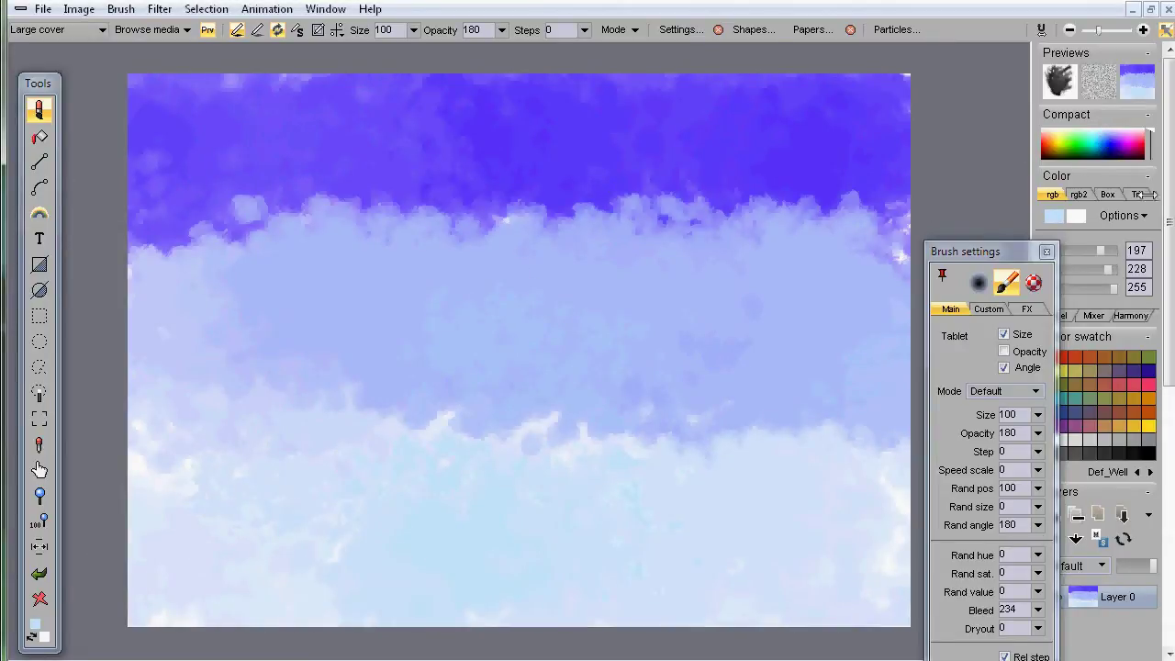
Paint a brown ground band along the canvas's lower edge with RGB 175, 73, 0.
mouse_move(1082, 147)
left_mouse_down()
mouse_move(1133, 150)
mouse_move(1050, 153)
left_mouse_up()
mouse_move(768, 597)
left_mouse_down()
mouse_move(524, 620)
mouse_move(137, 610)
left_mouse_up()
mouse_move(798, 617)
left_mouse_down()
mouse_move(601, 597)
mouse_move(985, 641)
mouse_move(636, 607)
left_mouse_up()
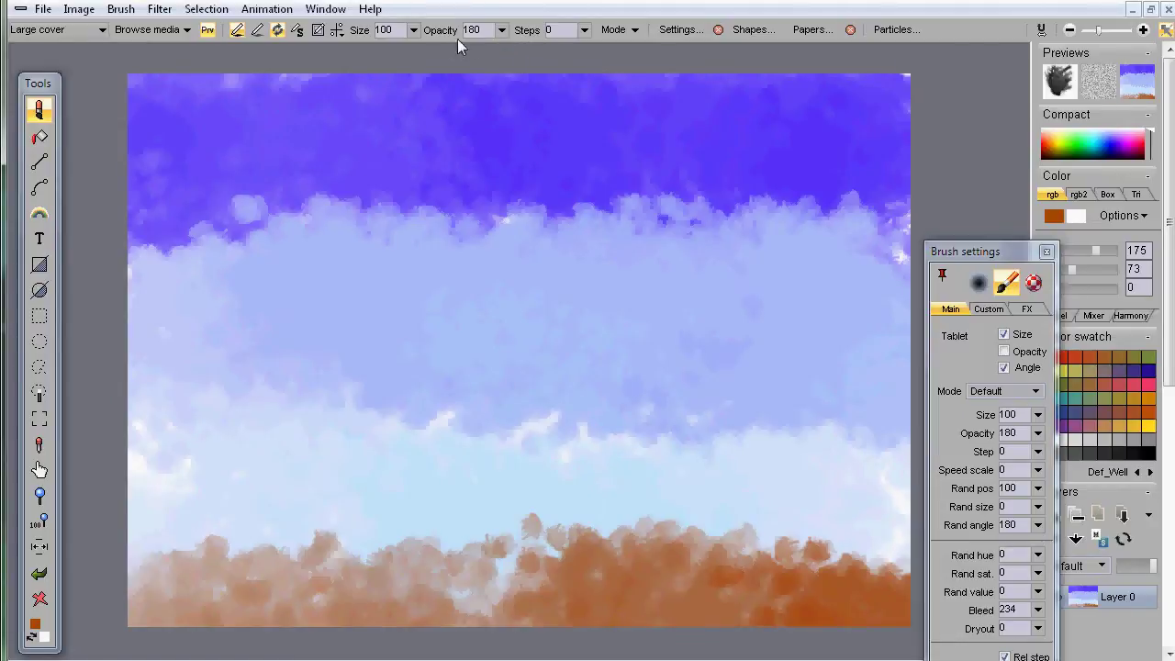
Lower the brush opacity to 31 and soften the upper edge of the brown ground with more strokes.
left_click(503, 30)
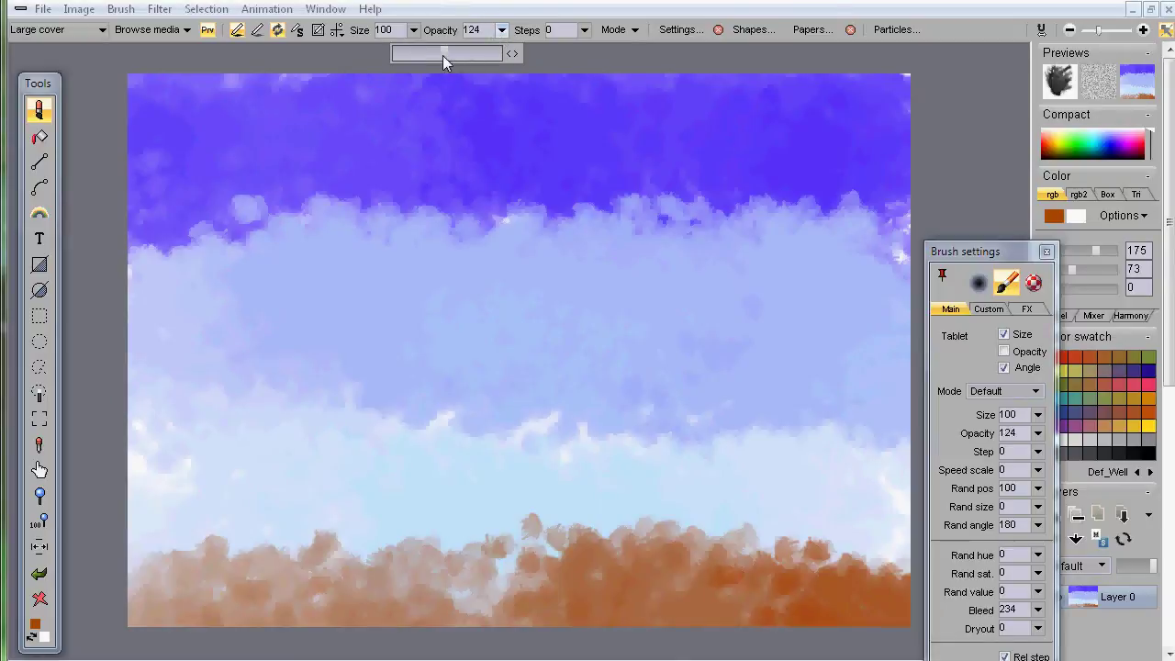
mouse_move(728, 554)
left_mouse_down()
mouse_move(651, 543)
mouse_move(881, 537)
mouse_move(184, 570)
mouse_move(133, 551)
left_mouse_up()
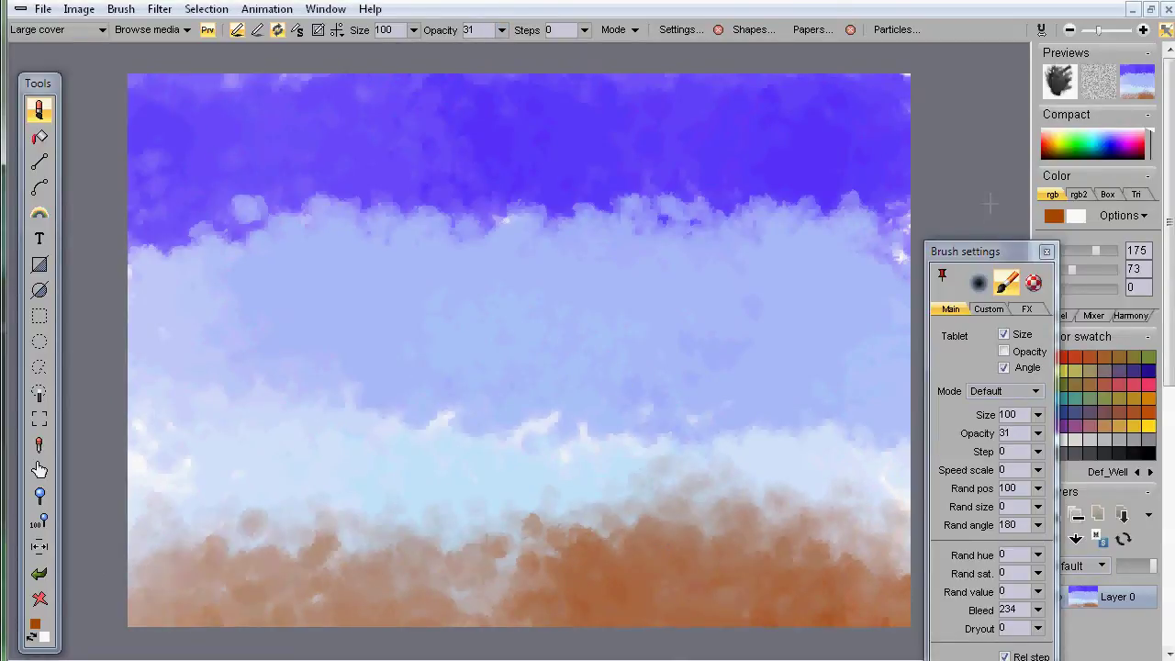
Blend the violet and pale sky bands together with light blue strokes of RGB 168, 215, 255.
left_click_drag(1106, 137, 1103, 135)
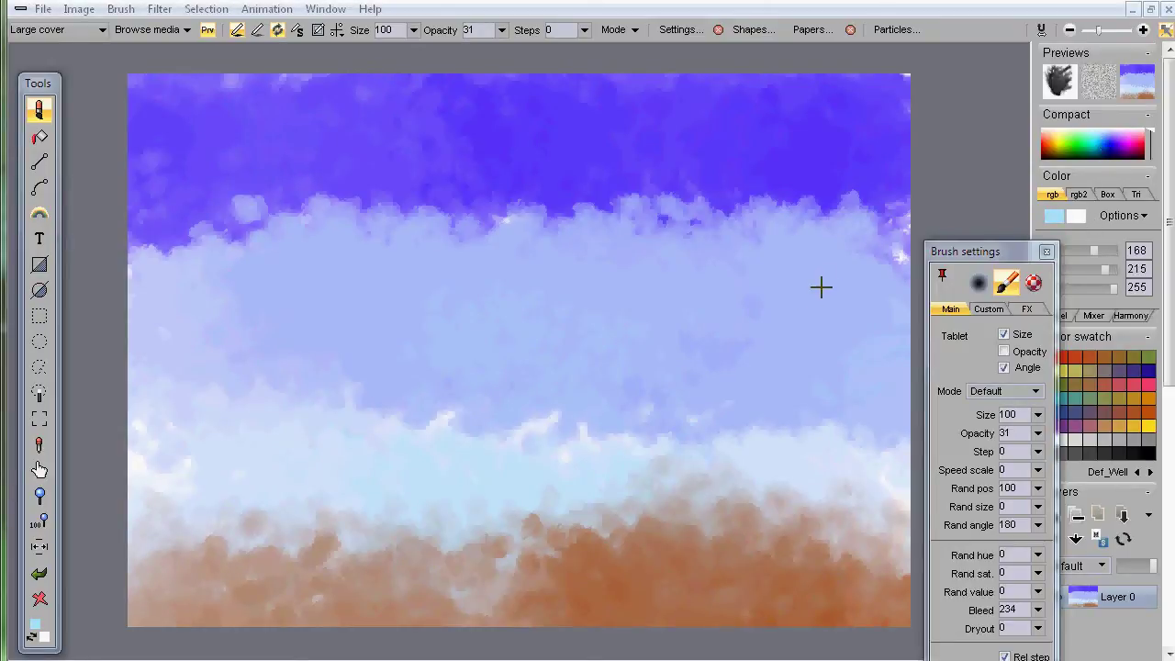
mouse_move(639, 449)
left_mouse_down()
mouse_move(795, 428)
mouse_move(643, 432)
left_mouse_up()
mouse_move(597, 211)
left_mouse_down()
mouse_move(367, 203)
mouse_move(511, 230)
mouse_move(761, 236)
mouse_move(174, 266)
mouse_move(340, 270)
mouse_move(826, 197)
mouse_move(427, 349)
mouse_move(506, 446)
mouse_move(616, 425)
mouse_move(865, 459)
mouse_move(682, 465)
mouse_move(494, 409)
mouse_move(562, 435)
left_mouse_up()
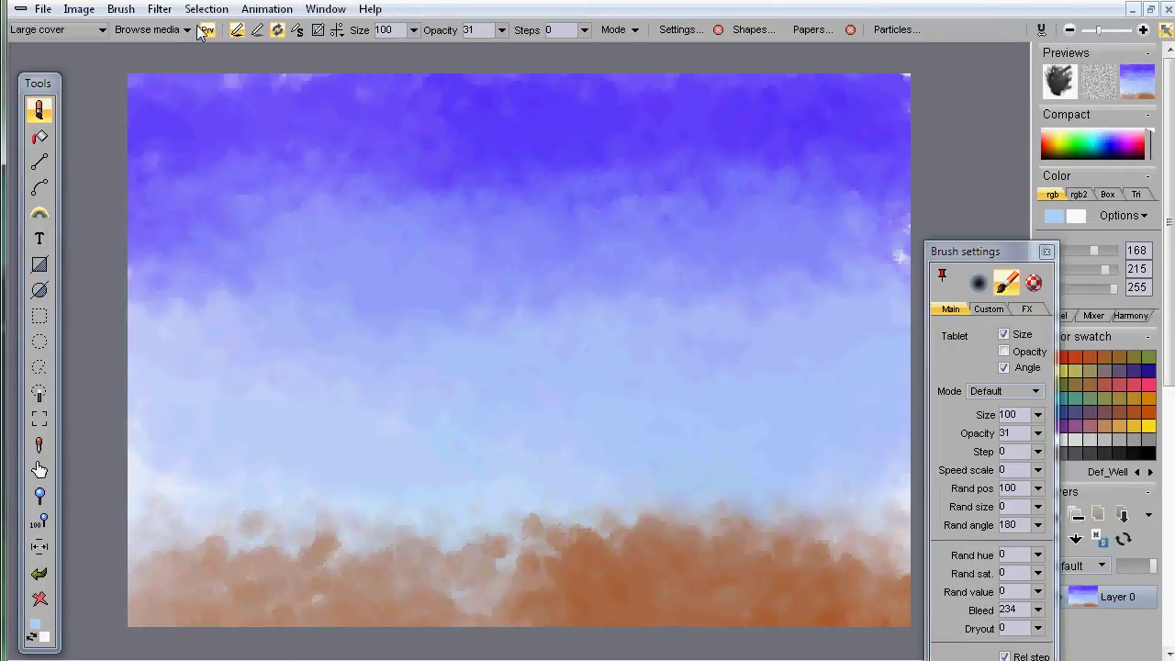
left_click(160, 11)
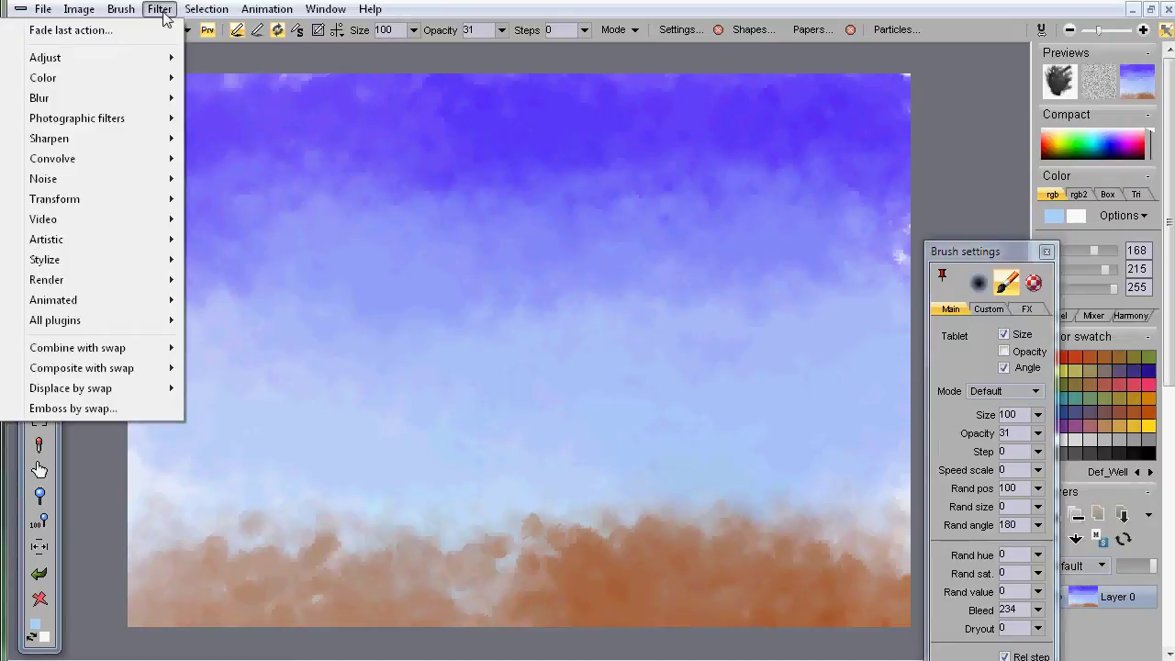
mouse_move(163, 99)
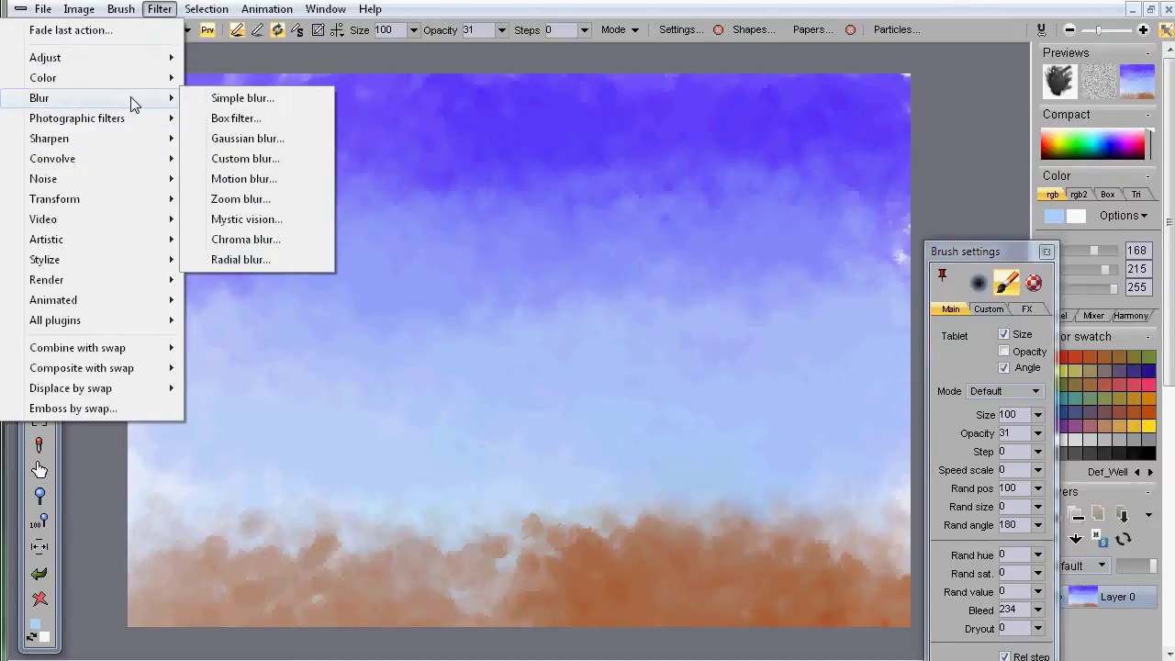
left_click(255, 145)
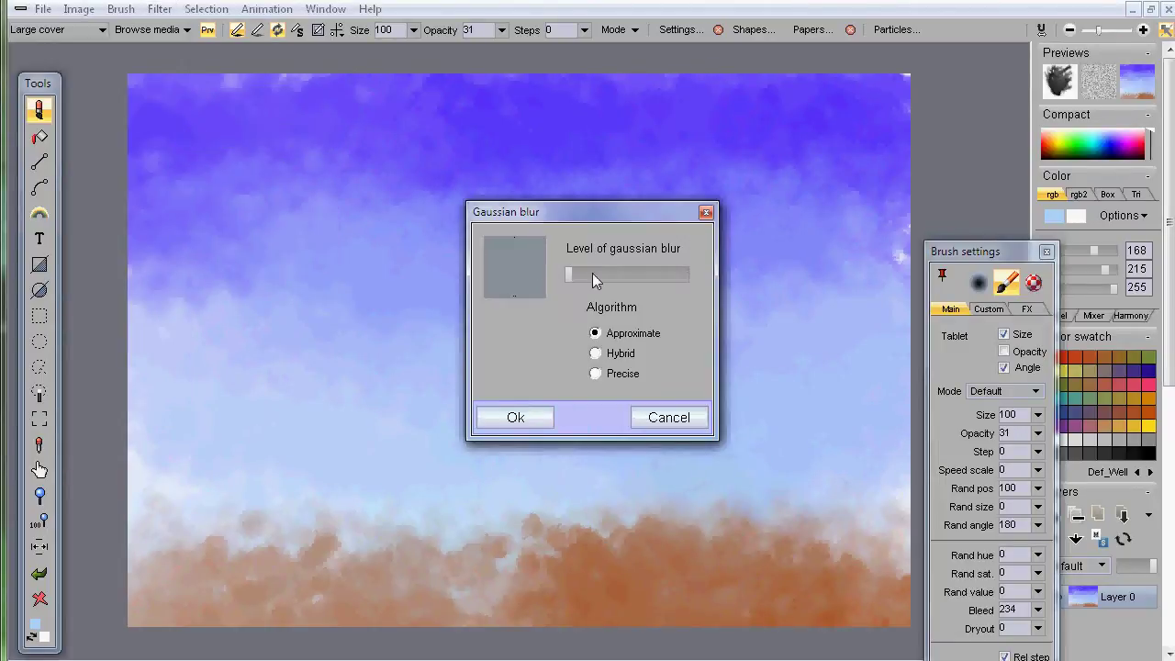
mouse_move(577, 269)
left_mouse_down()
mouse_move(692, 267)
mouse_move(614, 279)
mouse_move(634, 282)
mouse_move(567, 278)
left_mouse_up()
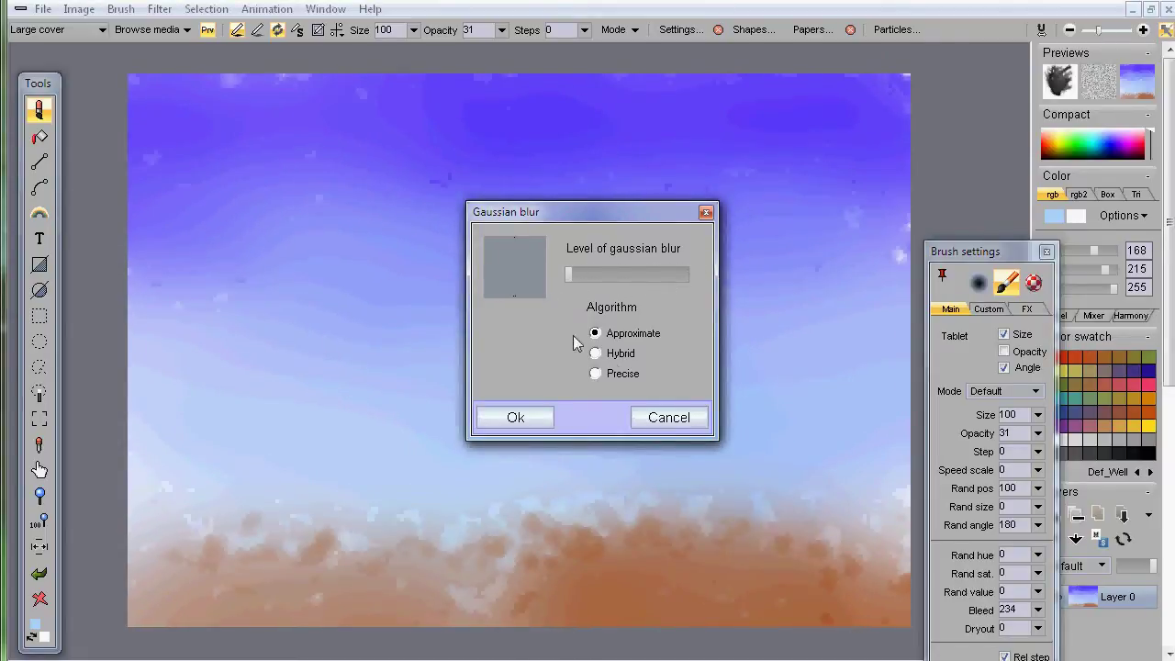
left_click(656, 420)
Start a motion blur on the painting with a long, nearly horizontal blur vector.
left_click(160, 9)
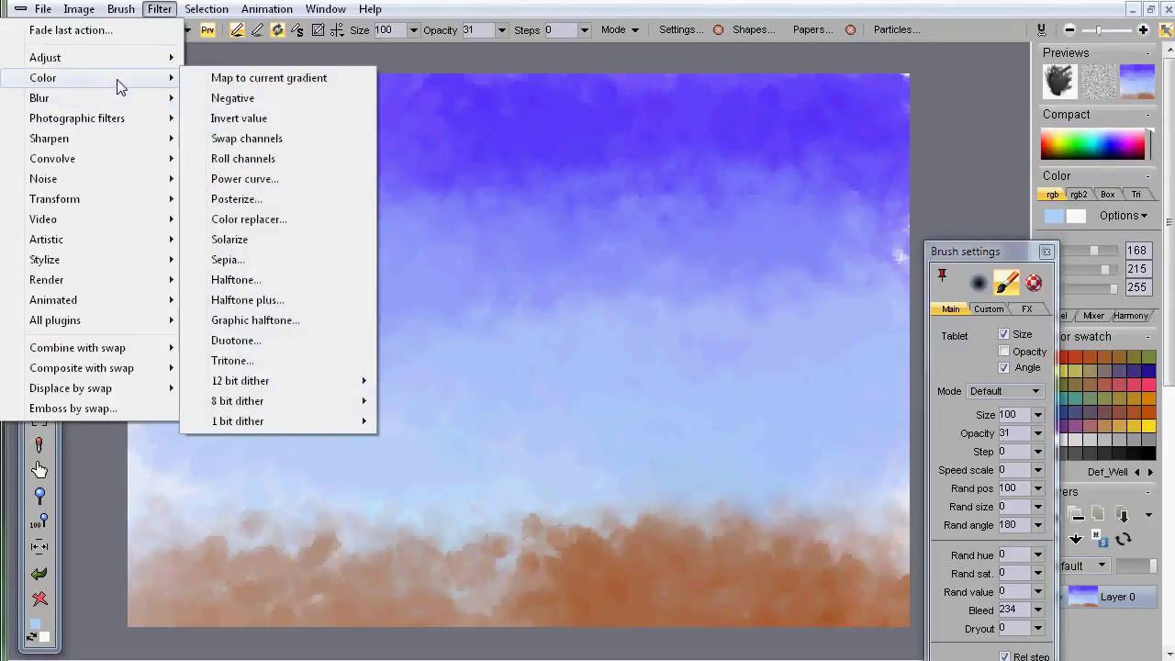
mouse_move(119, 100)
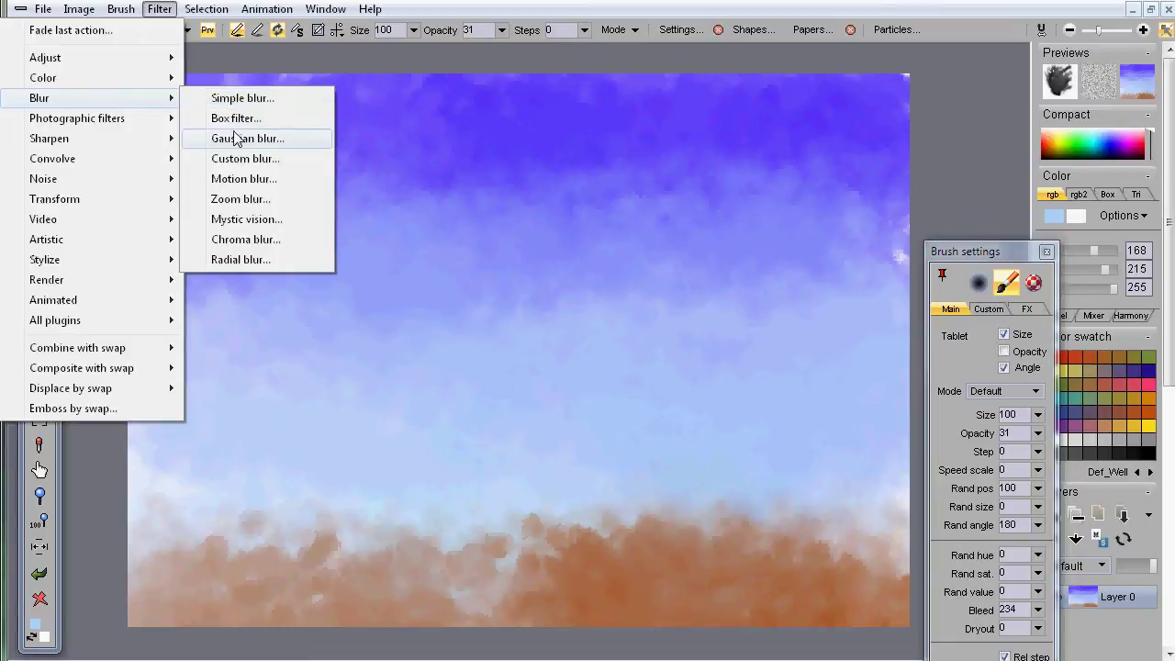
left_click(244, 179)
left_click(701, 306)
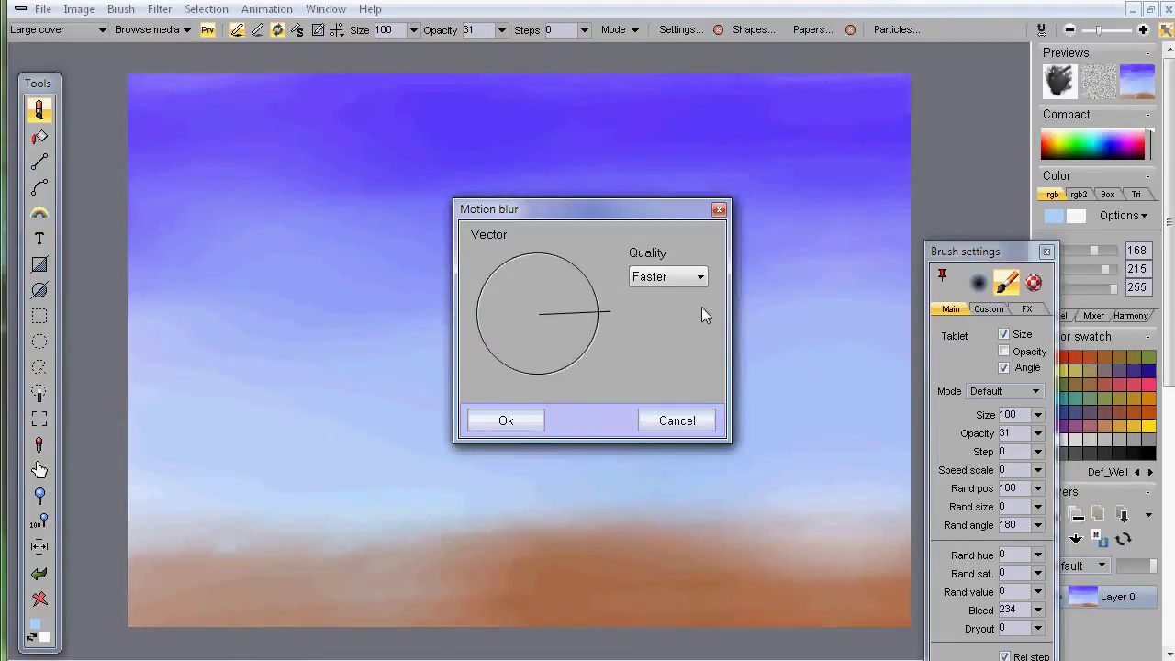
left_click(537, 308)
left_click(666, 309)
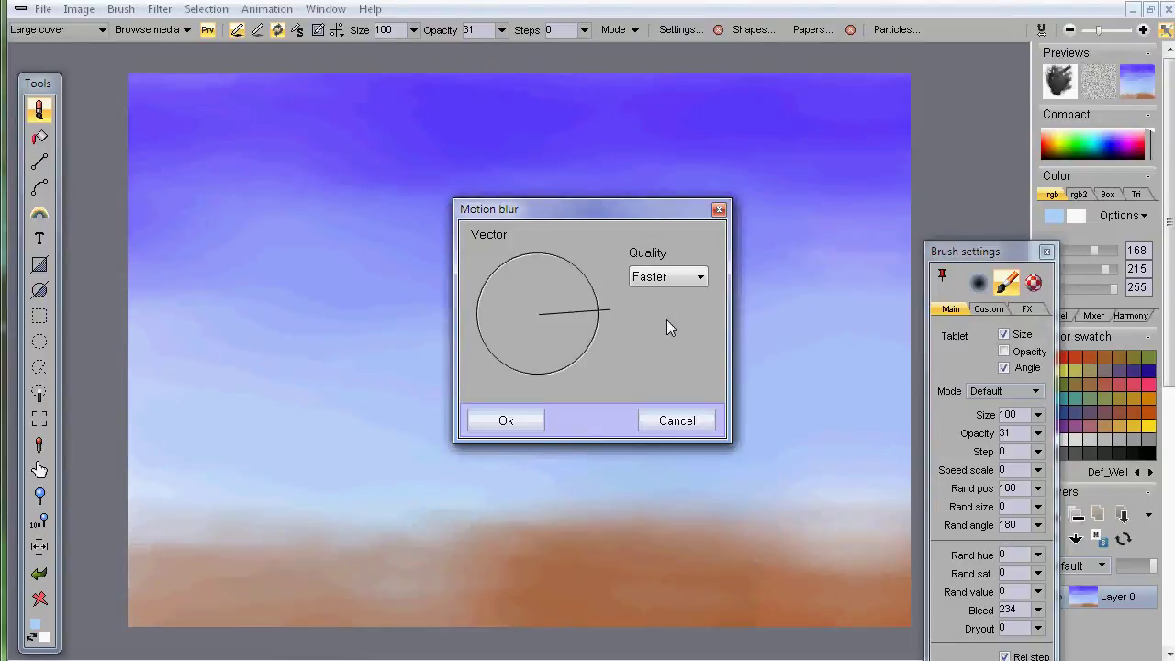
Try a diagonal motion blur vector and several shorter ones on the painting.
left_click(601, 245)
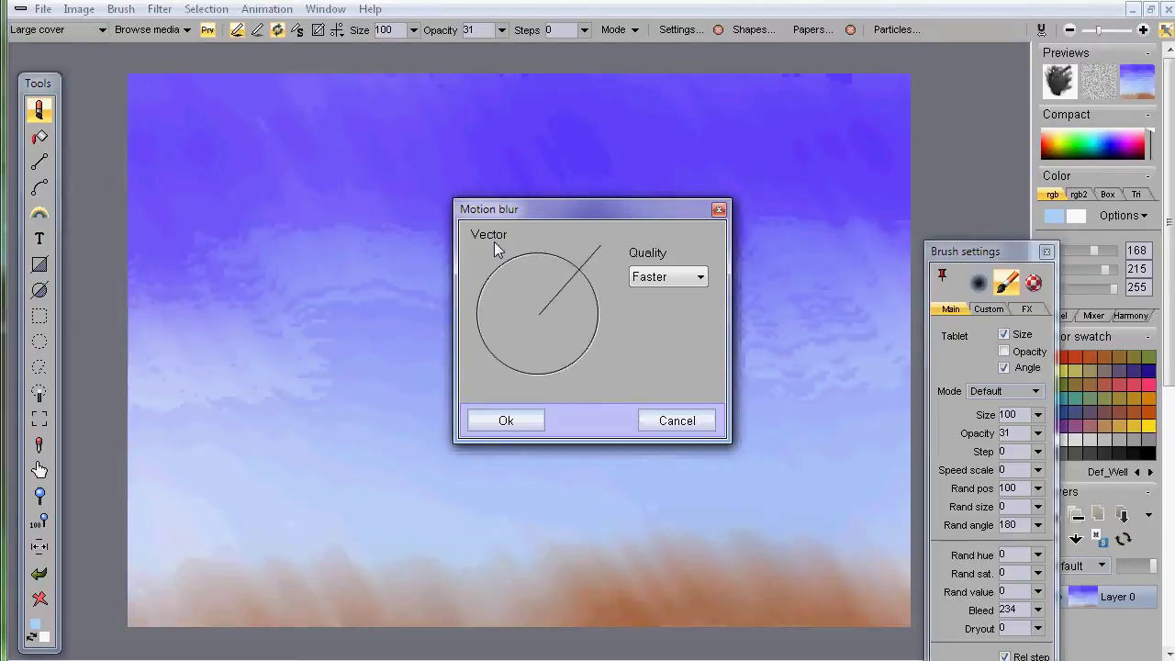
left_click(542, 312)
left_click(598, 302)
left_click(562, 321)
left_click(602, 313)
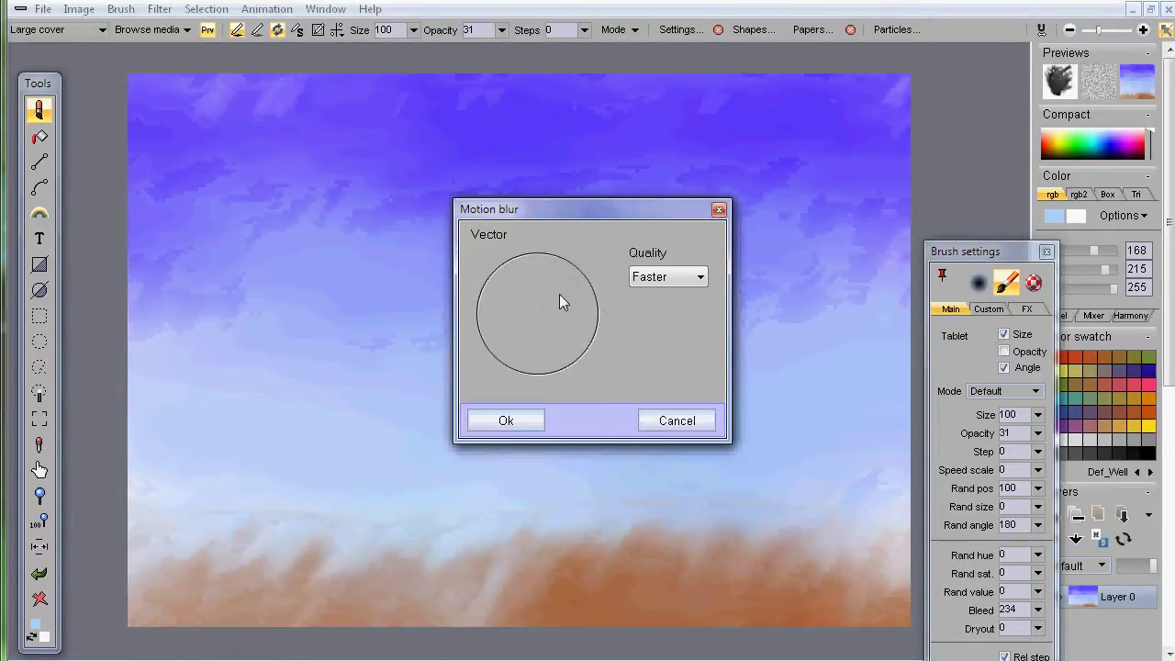
Set a long motion blur vector tilted slightly upward, choose Better quality and apply the blur.
left_click(605, 309)
left_click(619, 294)
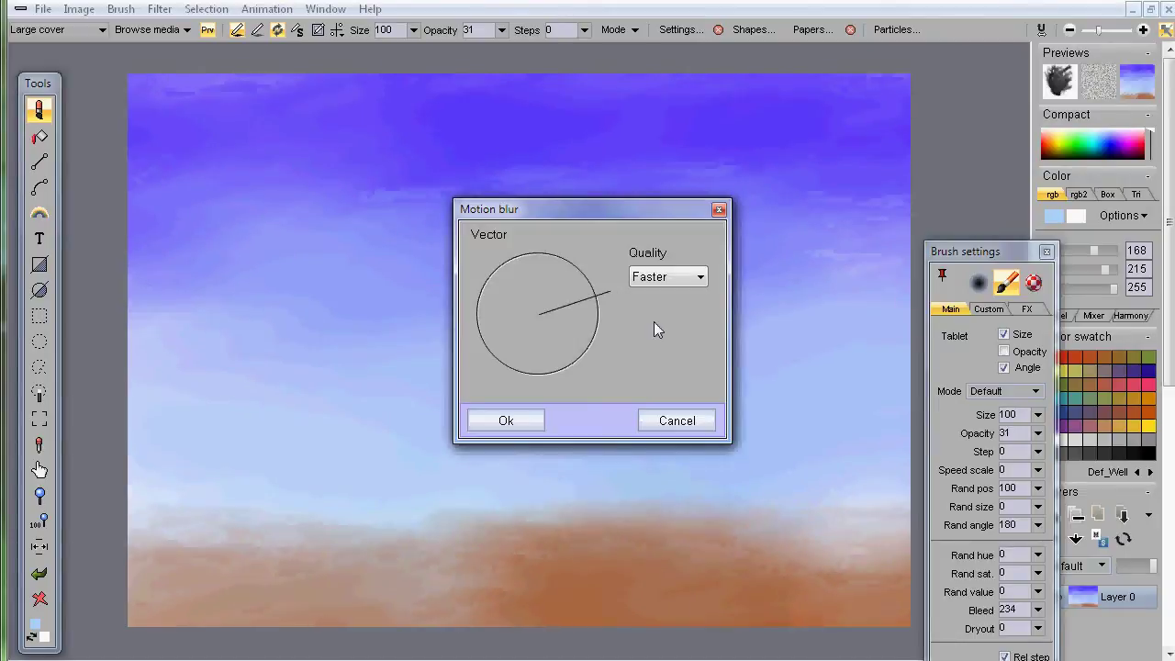
left_click(675, 278)
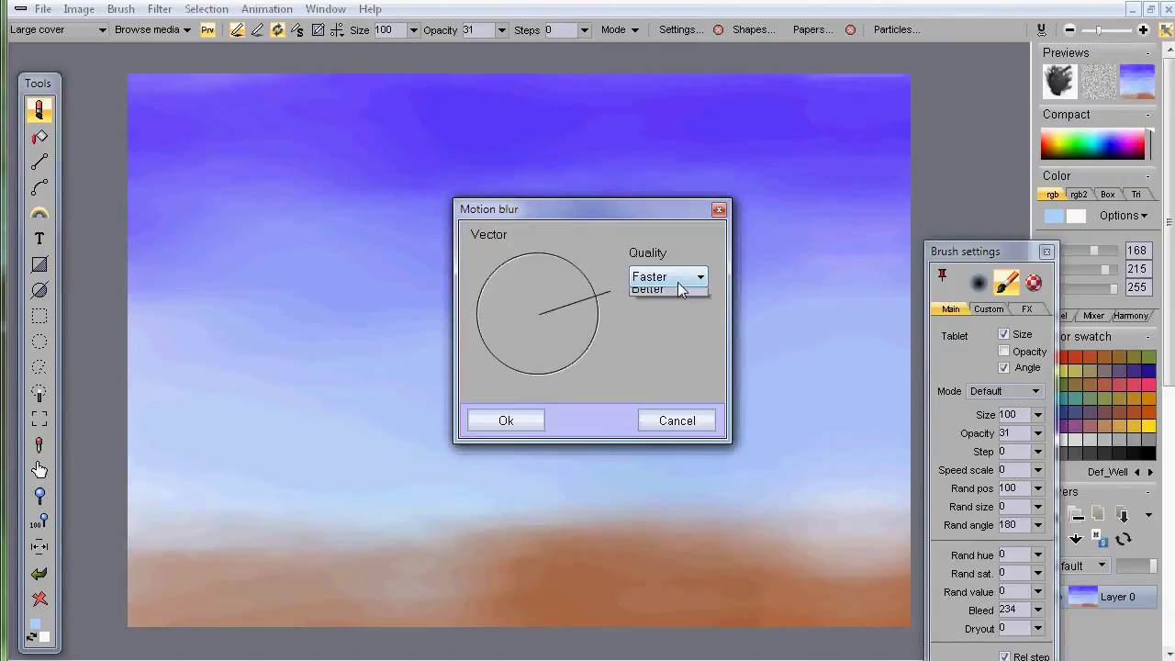
left_click(672, 308)
left_click(506, 422)
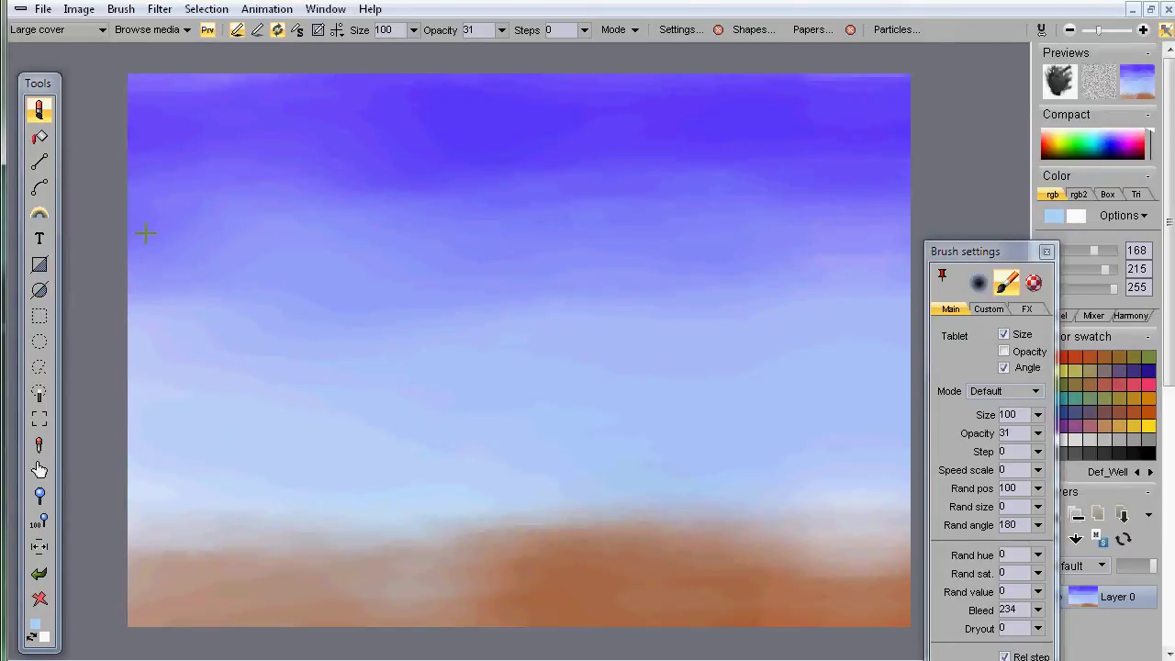
Shift the floating toolbox slightly upward and switch it to a two-column layout.
left_click_drag(40, 82, 42, 71)
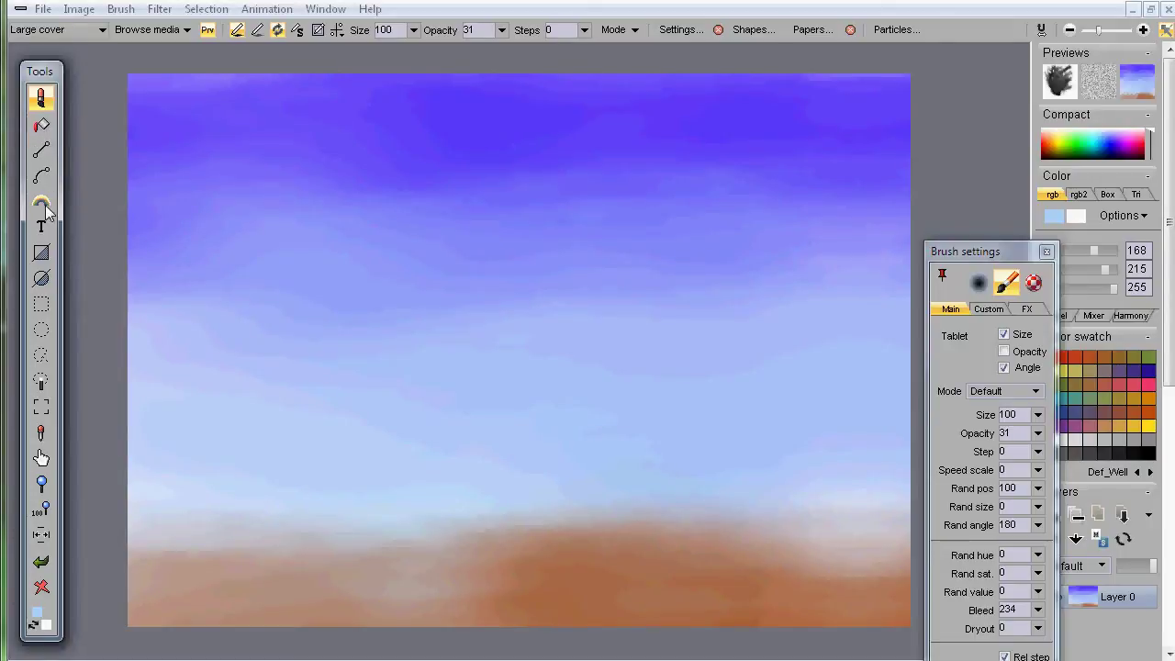
left_click(334, 11)
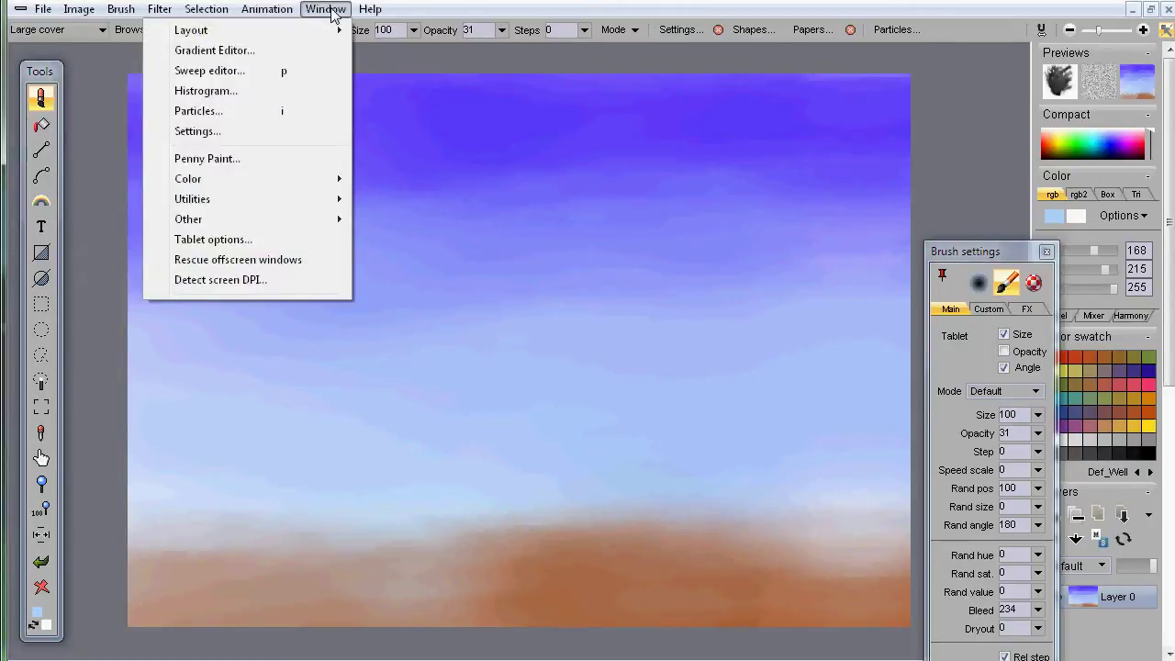
mouse_move(323, 30)
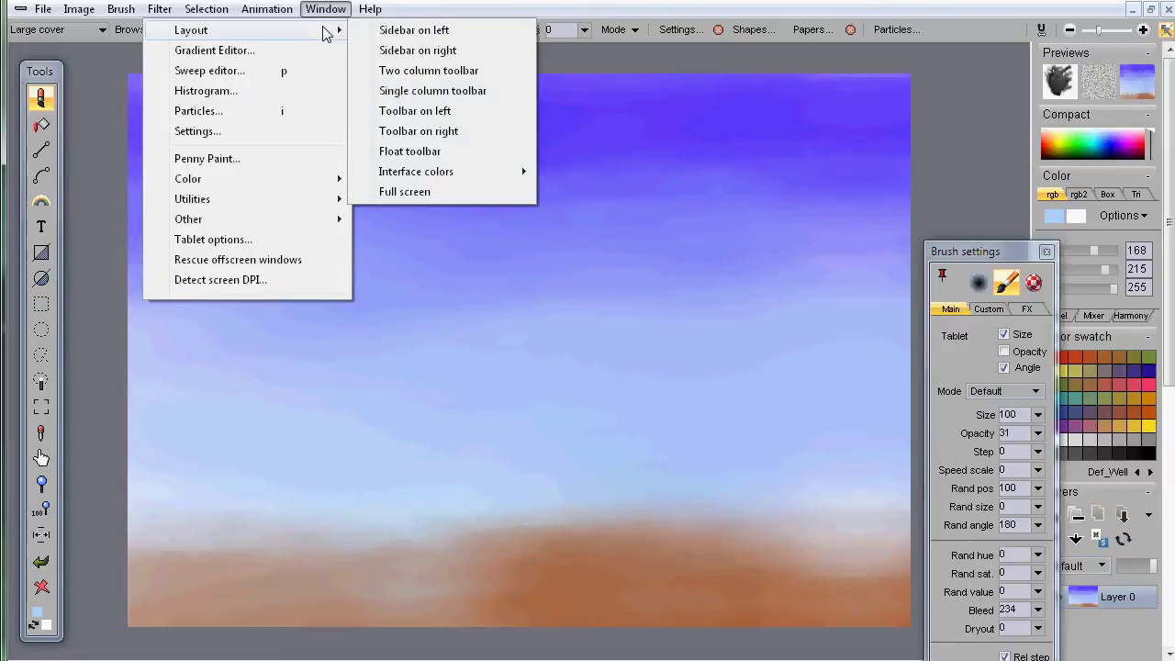
left_click(436, 73)
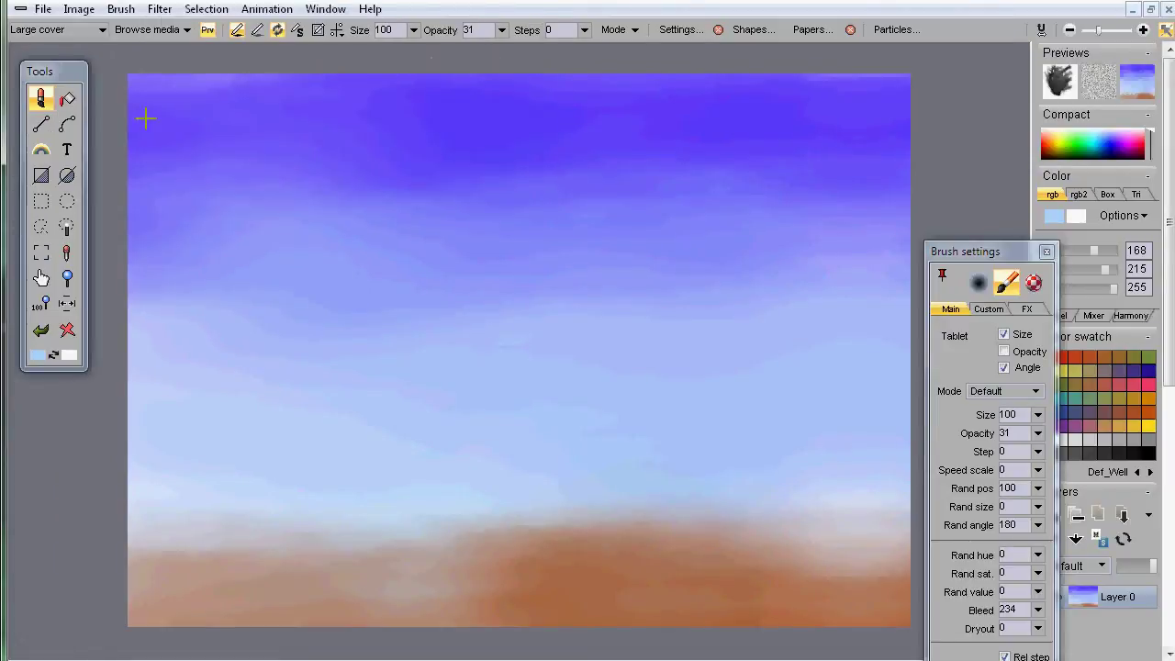
Fill the canvas with linear black-to-white gradients, first from top to bottom and then diagonally from upper left to lower right.
left_click(41, 152)
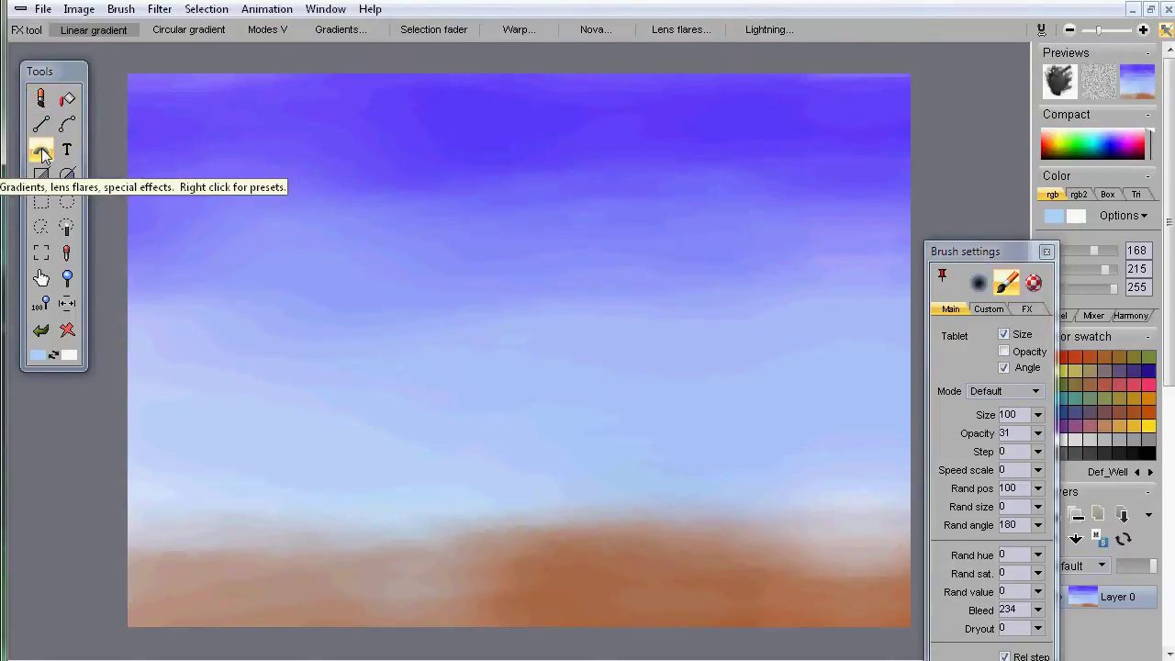
right_click(42, 152)
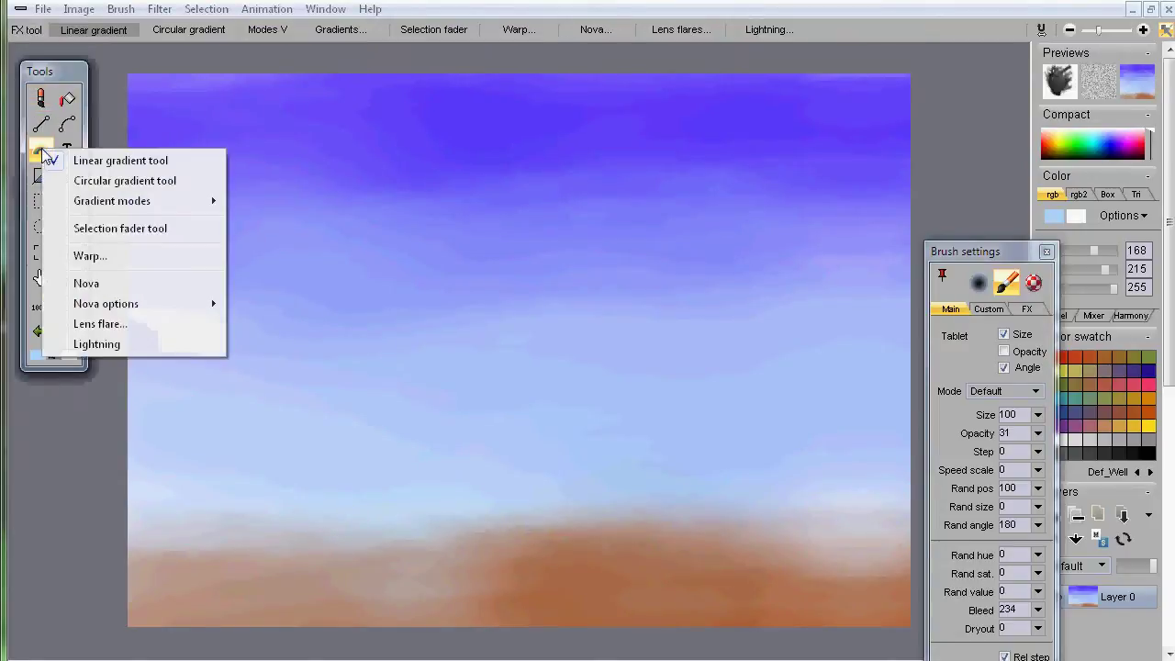
left_click(101, 164)
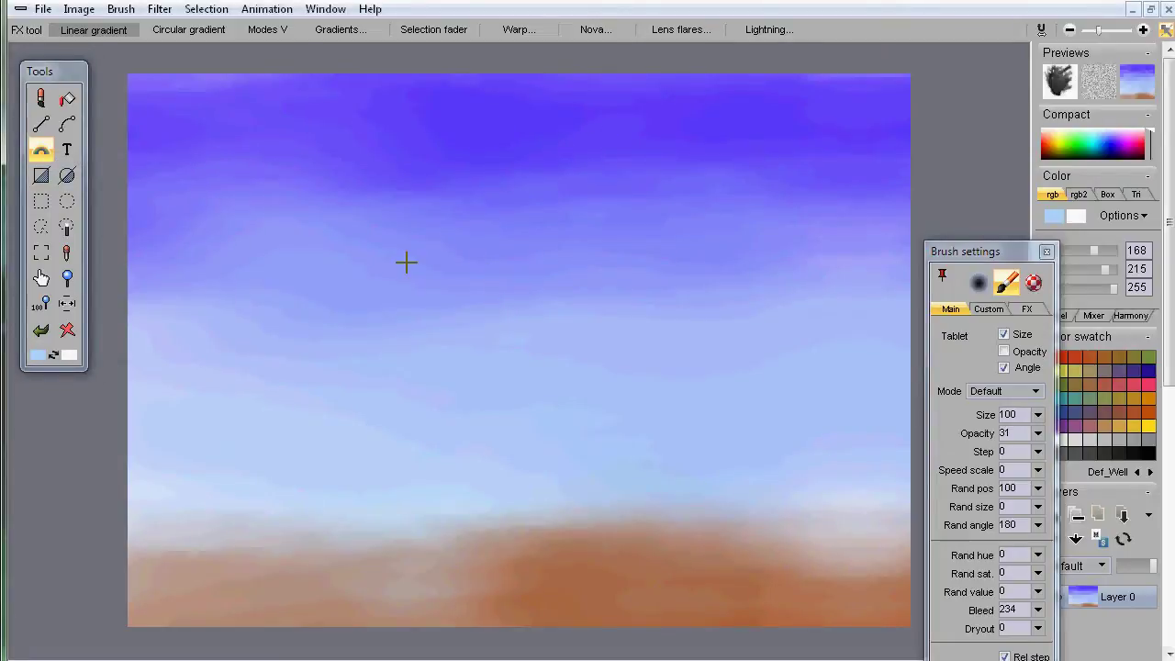
left_click_drag(526, 188, 524, 584)
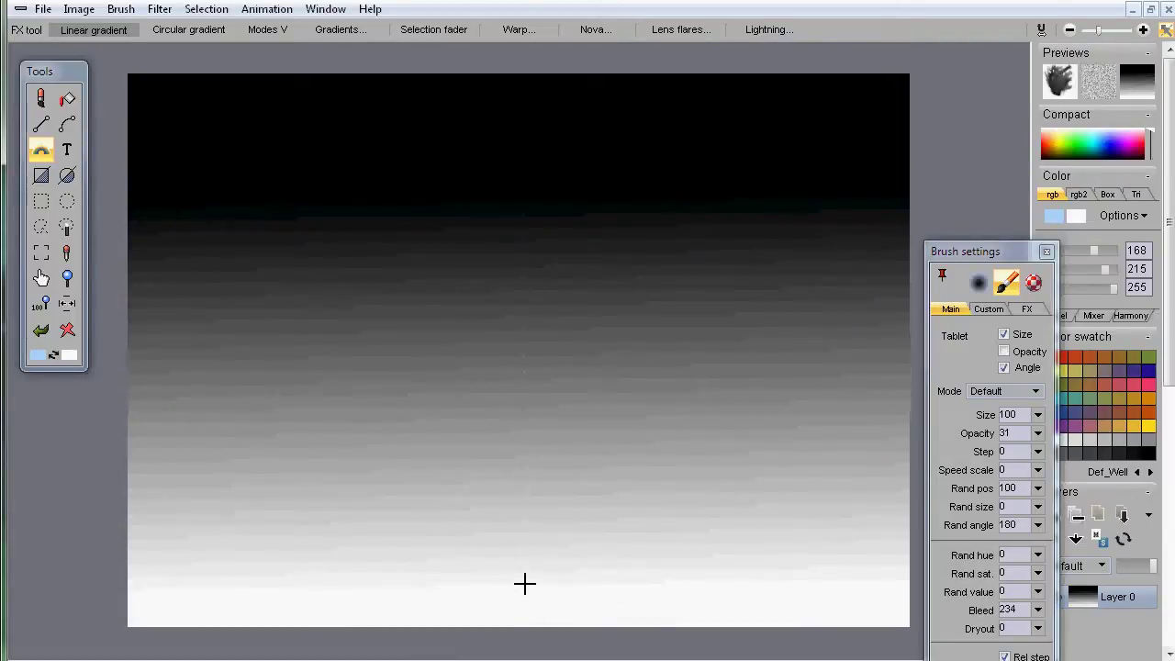
left_click_drag(331, 172, 761, 556)
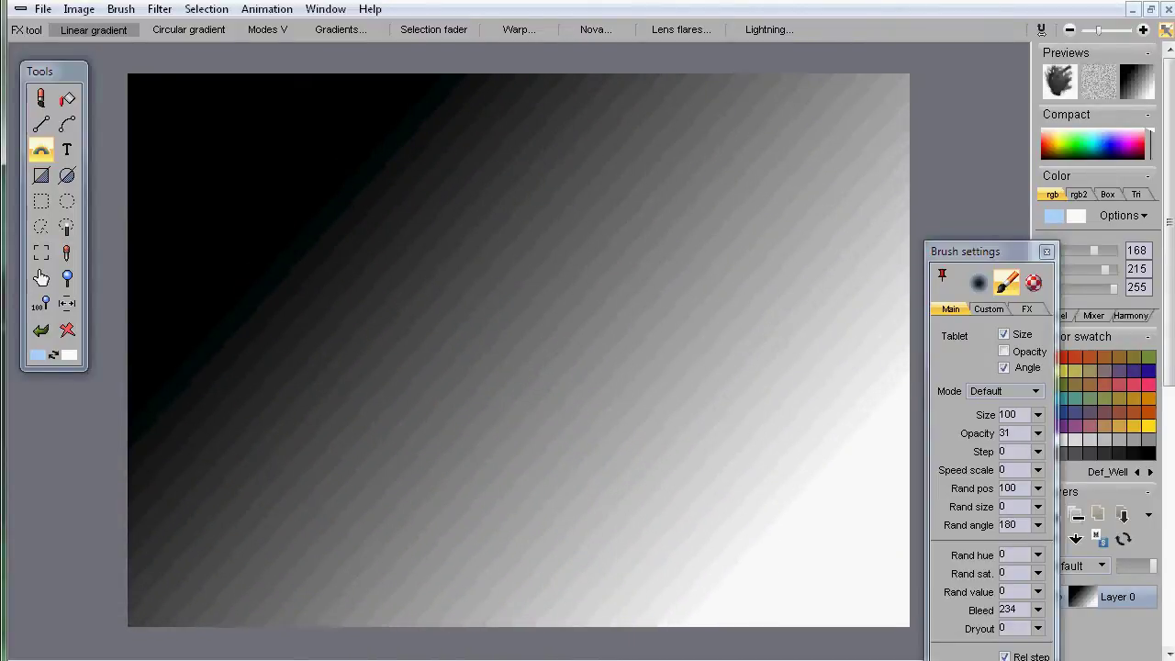
left_click_drag(241, 150, 622, 611)
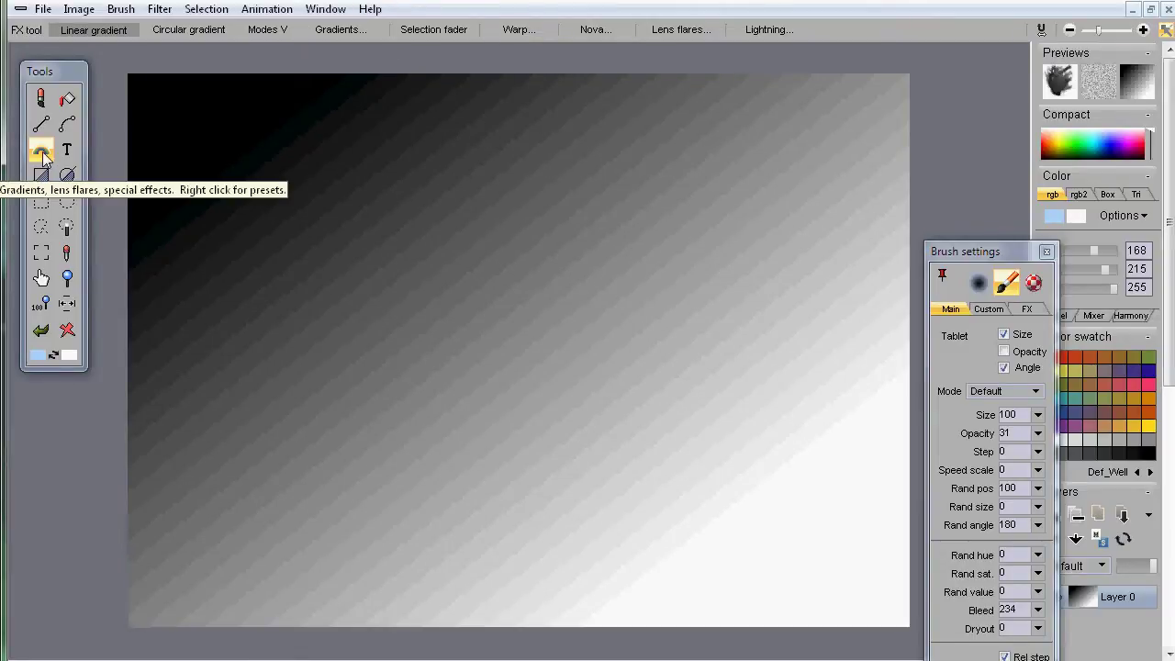
Choose the blue-to-white preset for the linear gradient tool and fill the canvas with it from top to bottom.
left_click(41, 98)
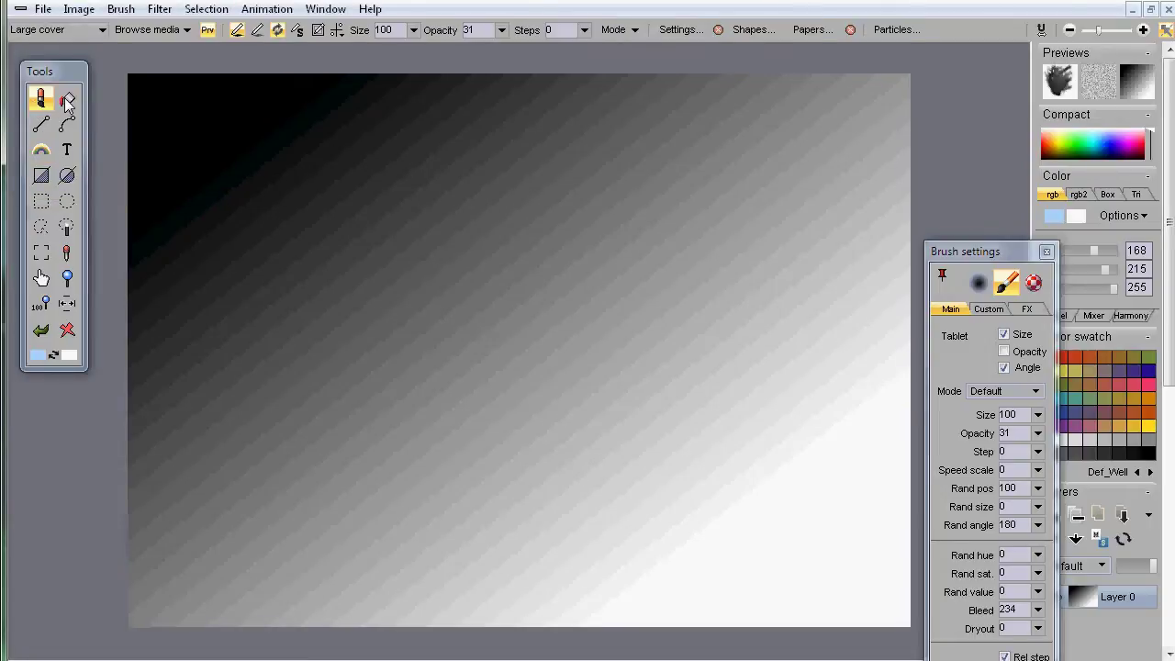
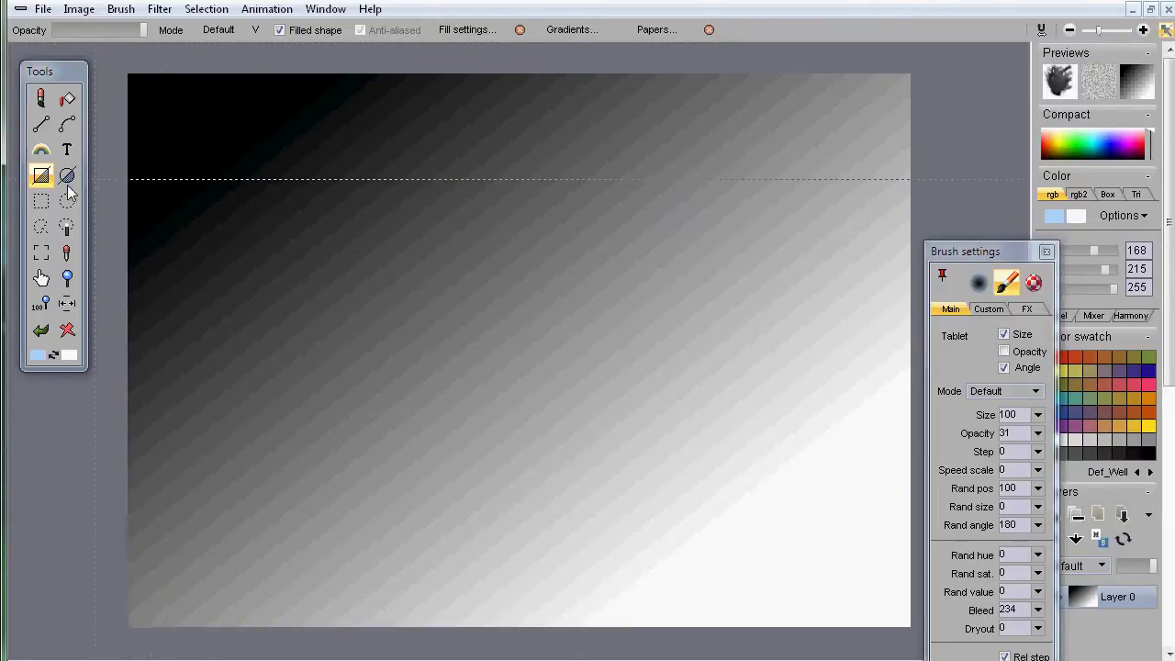
left_click(41, 150)
right_click(42, 153)
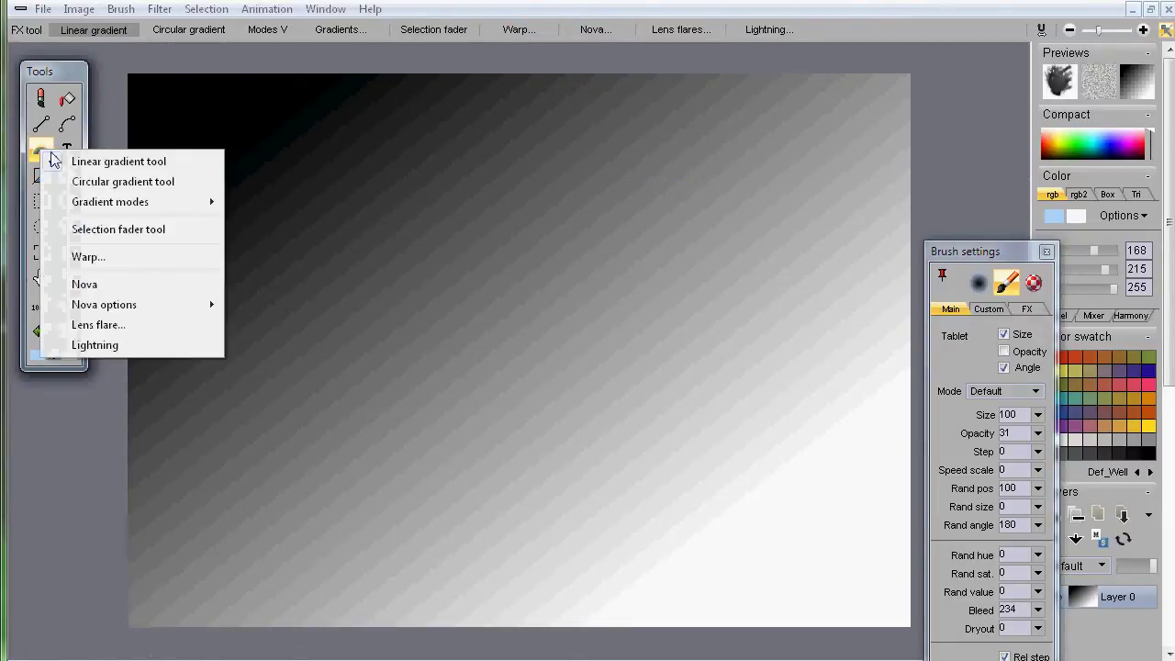
left_click(97, 163)
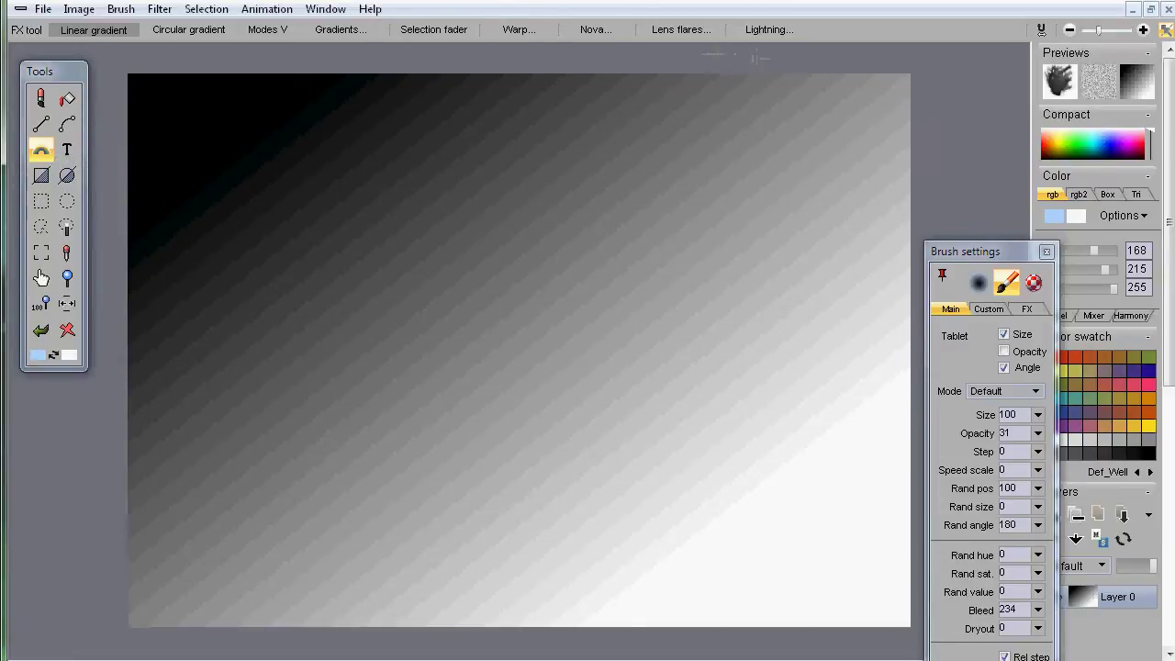
left_click(342, 32)
left_click_drag(347, 45, 521, 123)
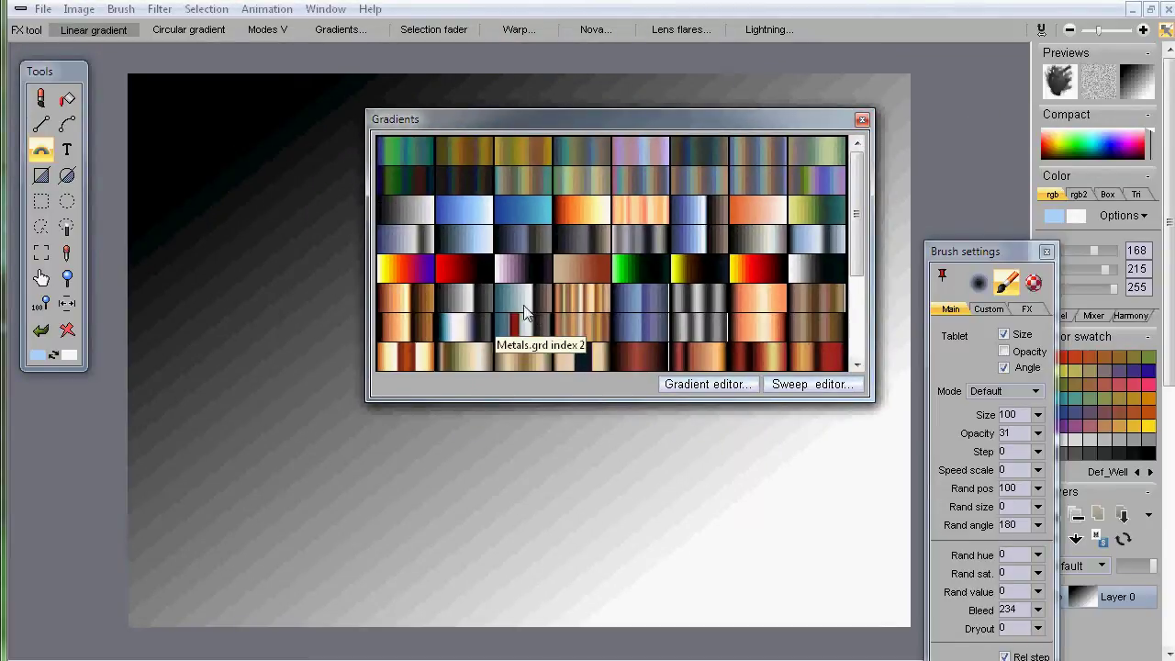
left_click(467, 216)
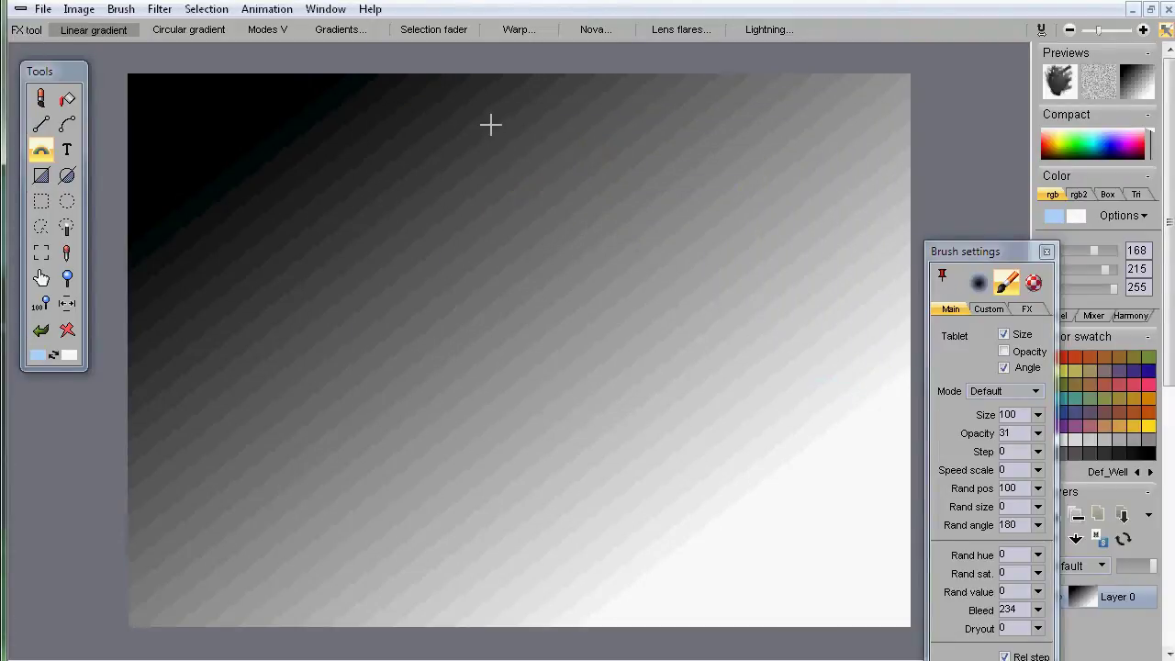
left_click_drag(490, 96, 502, 535)
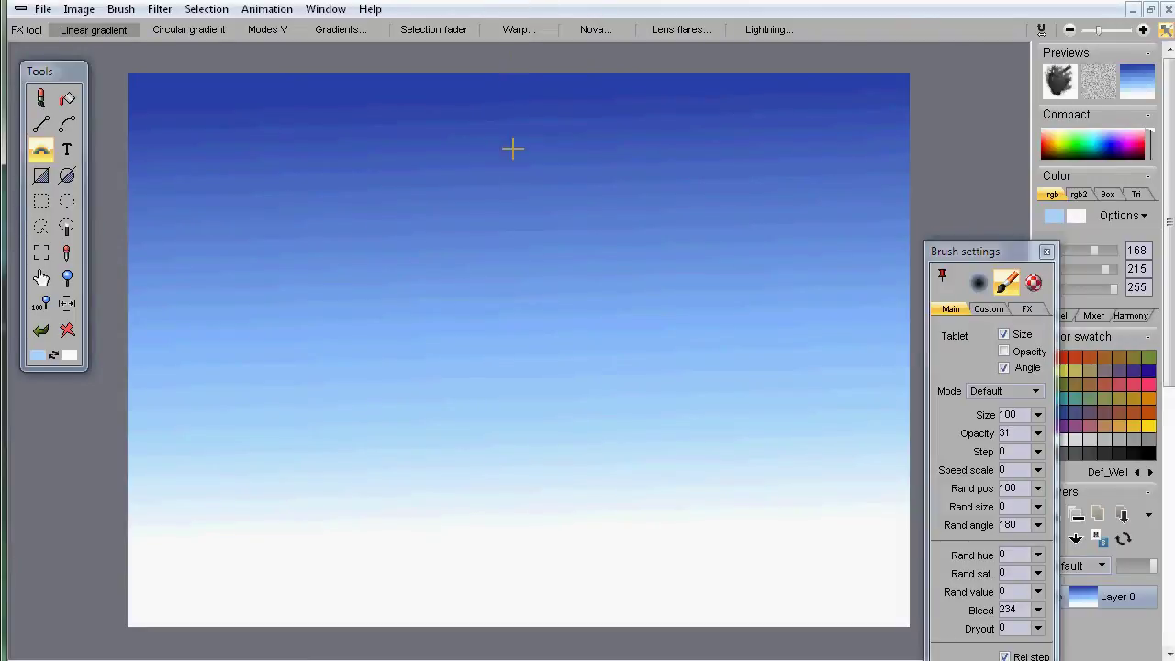
Redraw the blue-to-white gradient diagonally, at a slight tilt, and straight down from above the canvas's upper edge.
left_click_drag(390, 198, 259, 75)
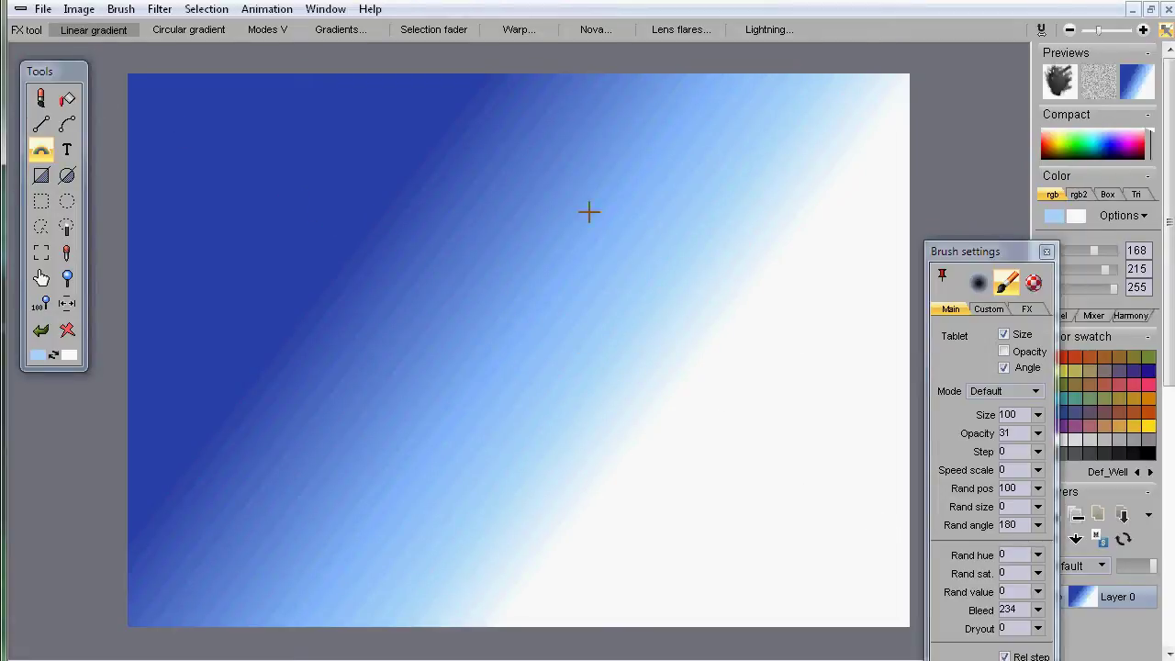
left_click_drag(490, 79, 450, 438)
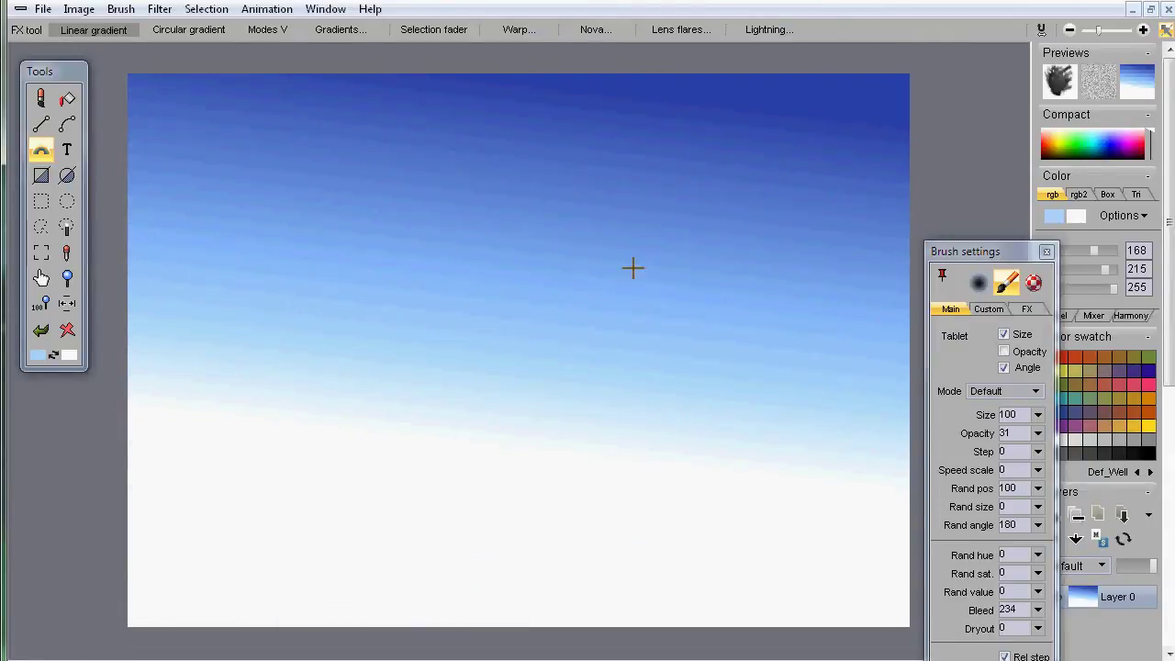
key("minus")
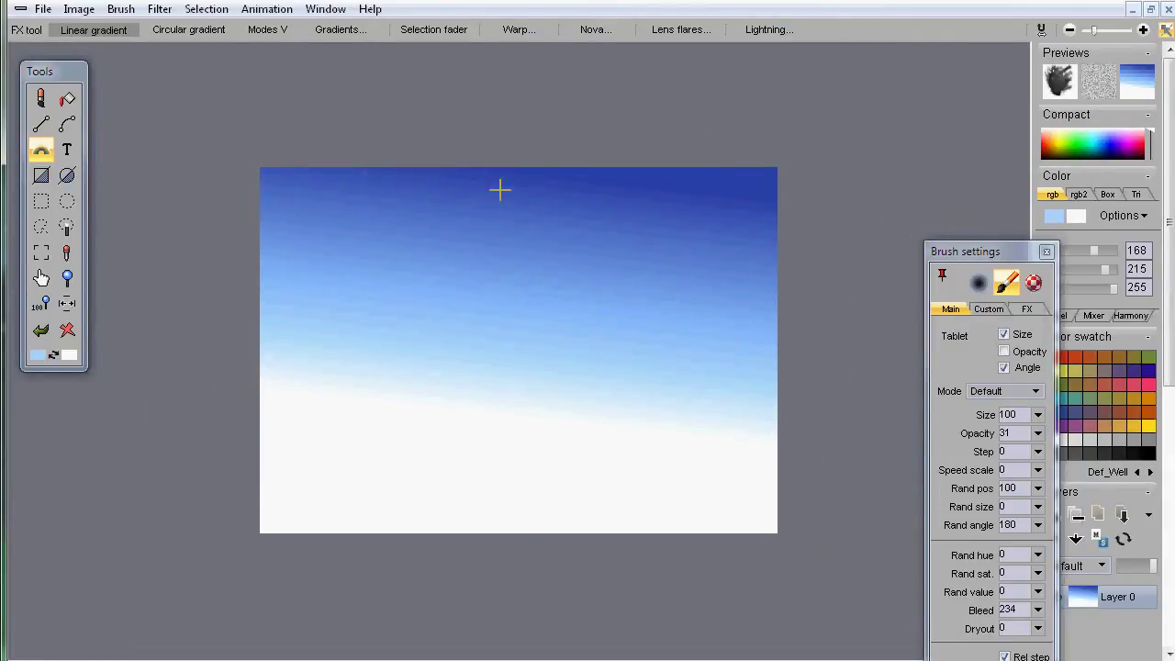
left_click_drag(514, 191, 517, 501)
mouse_move(512, 107)
left_mouse_down()
mouse_move(523, 555)
mouse_move(519, 351)
mouse_move(519, 514)
mouse_move(513, 471)
left_mouse_up()
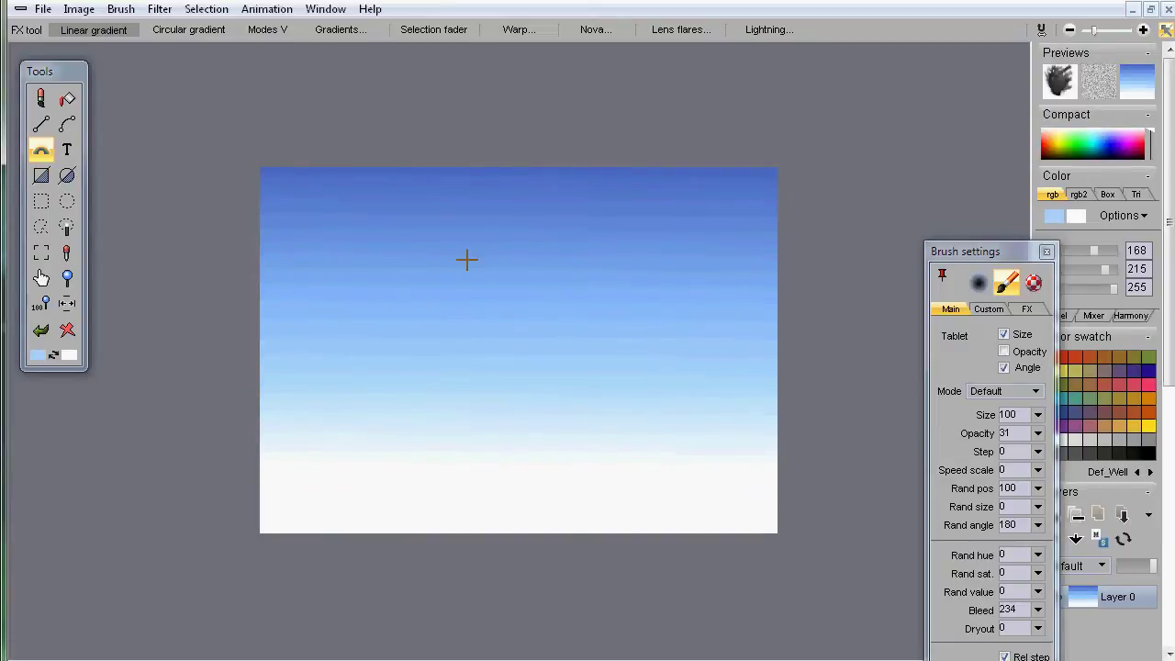
Try the blue-to-white gradient horizontally and along several diagonals, ending with one from lower left to upper right.
left_click_drag(202, 335, 821, 343)
left_click_drag(690, 108, 306, 517)
mouse_move(443, 236)
left_mouse_down()
mouse_move(301, 101)
mouse_move(635, 453)
left_mouse_up()
left_click_drag(293, 511, 787, 223)
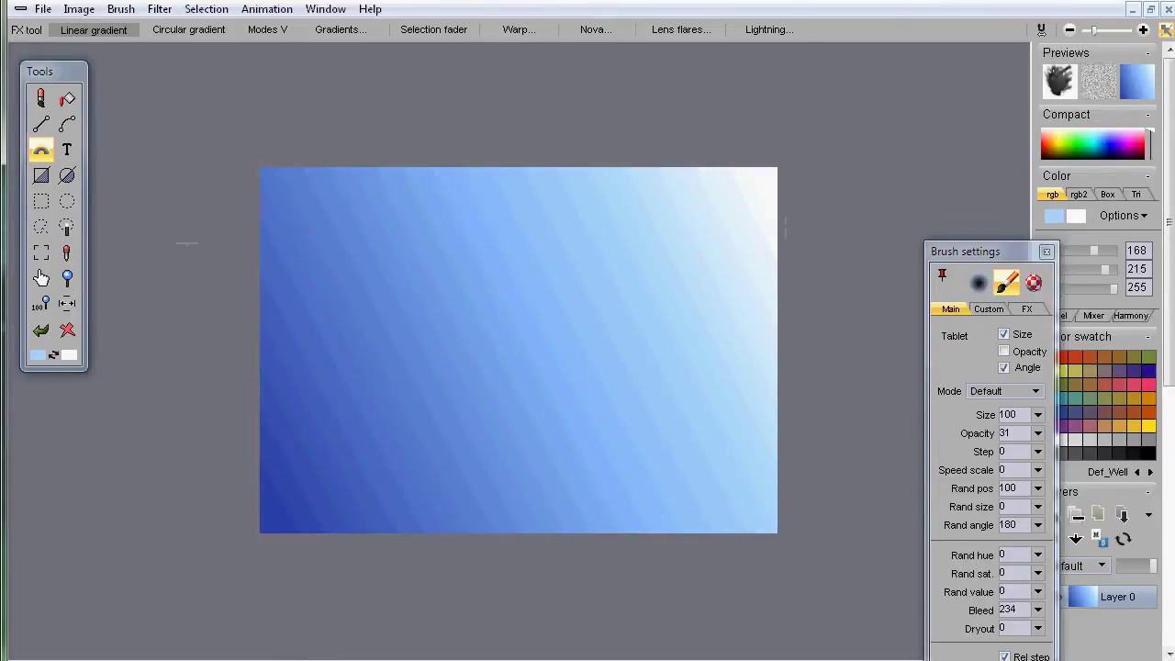
Clear the canvas to white.
left_click(41, 156)
left_click(143, 124)
left_click(69, 332)
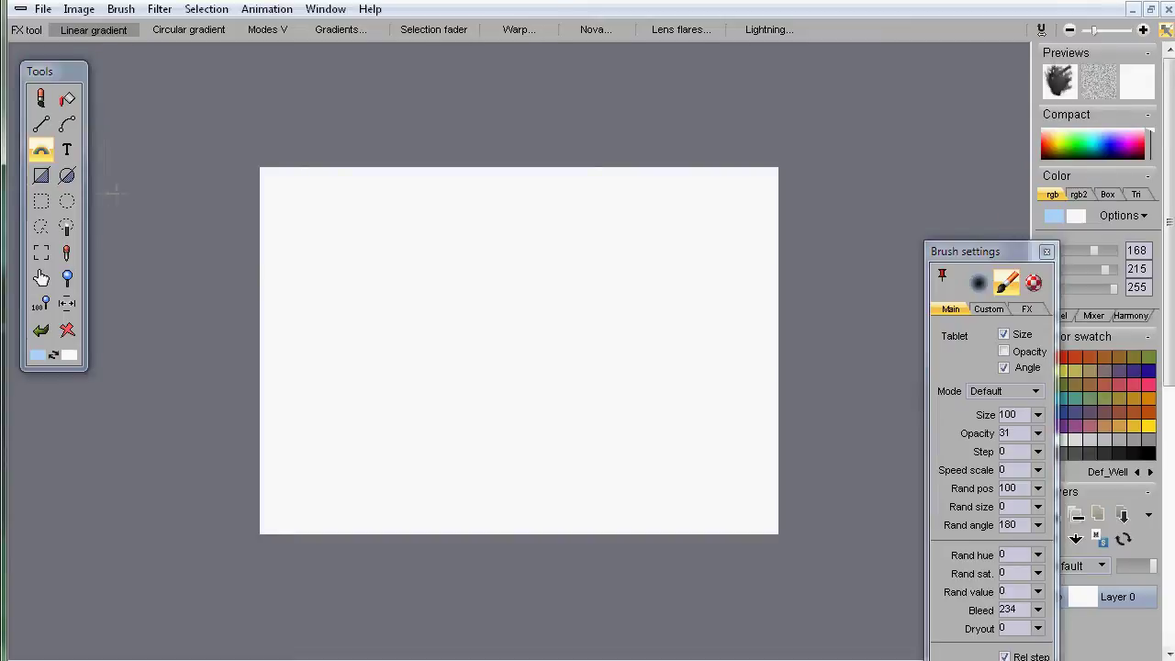
Pick the blue-to-brown preset gradient for the flood fill tool and fill the canvas with light blue, RGB 168, 215, 255.
left_click(68, 101)
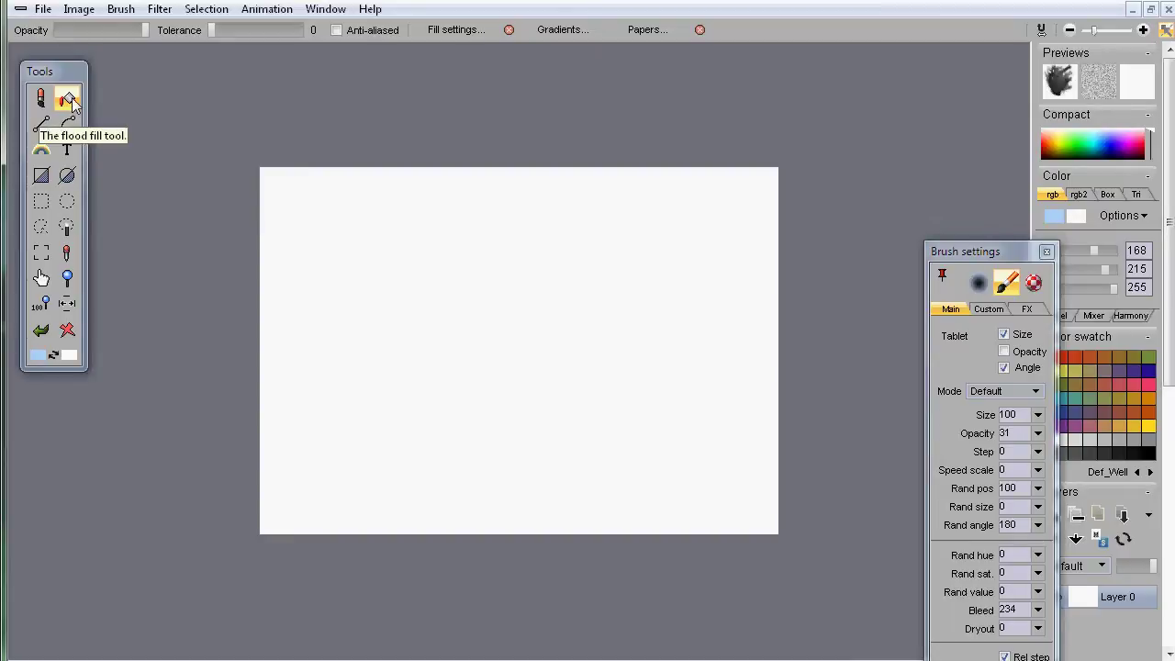
left_click(562, 28)
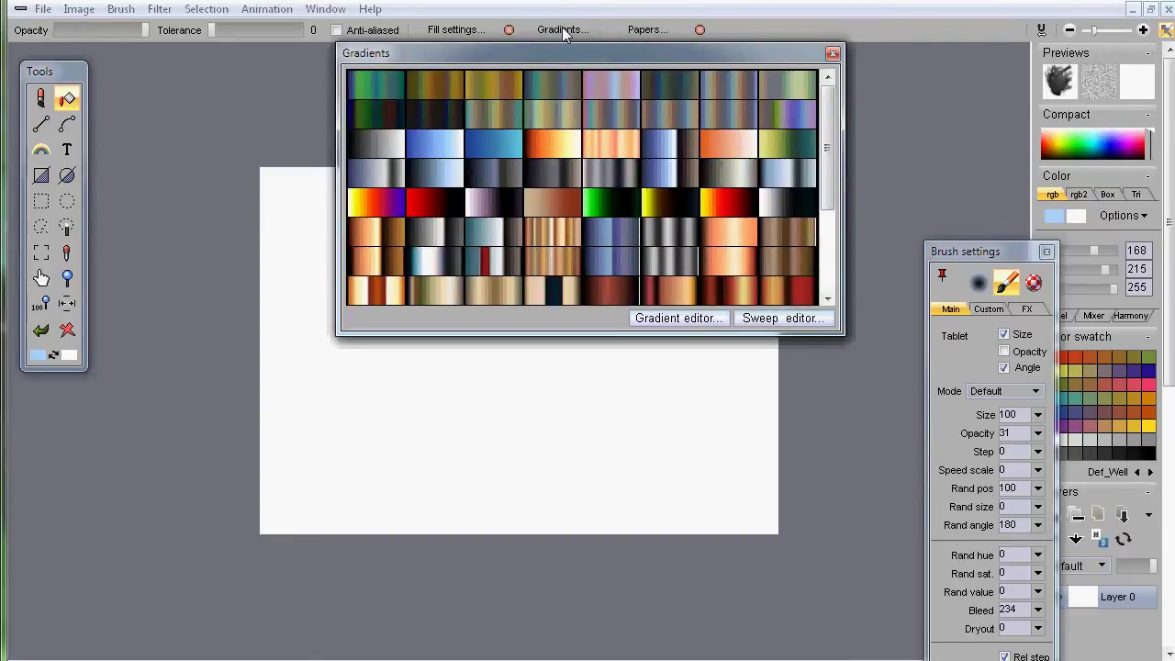
left_click(671, 146)
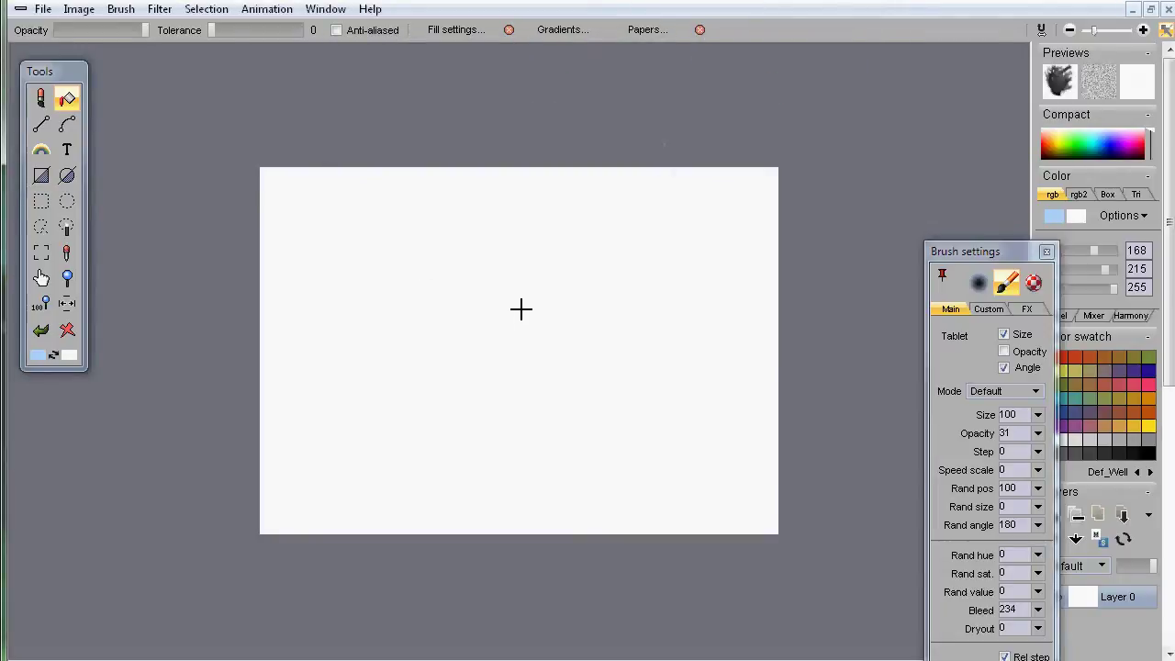
left_click(532, 309)
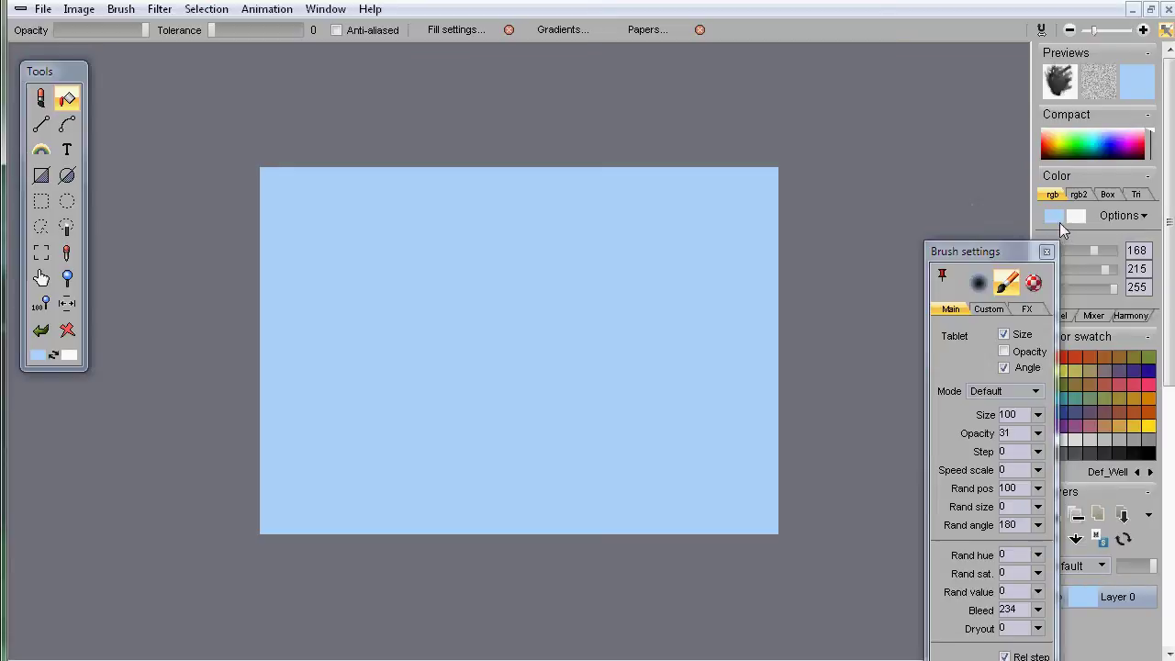
Move the brush settings clear of the color controls and select the blue-to-white preset gradient for the fill.
left_click_drag(1021, 251, 973, 263)
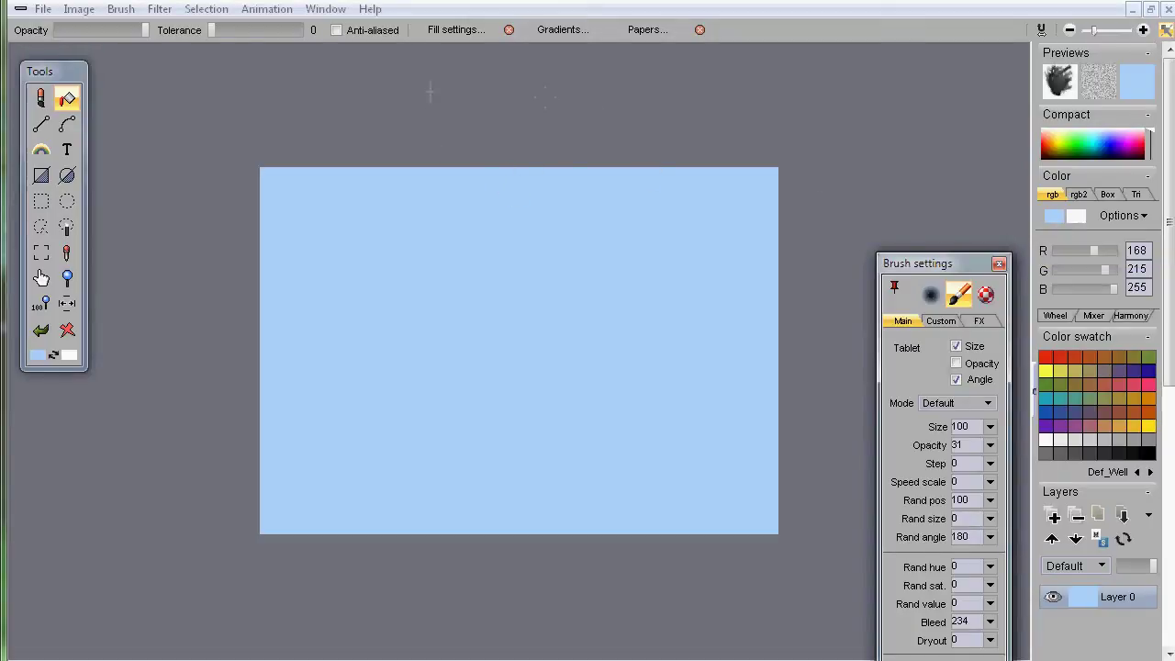
left_click(563, 29)
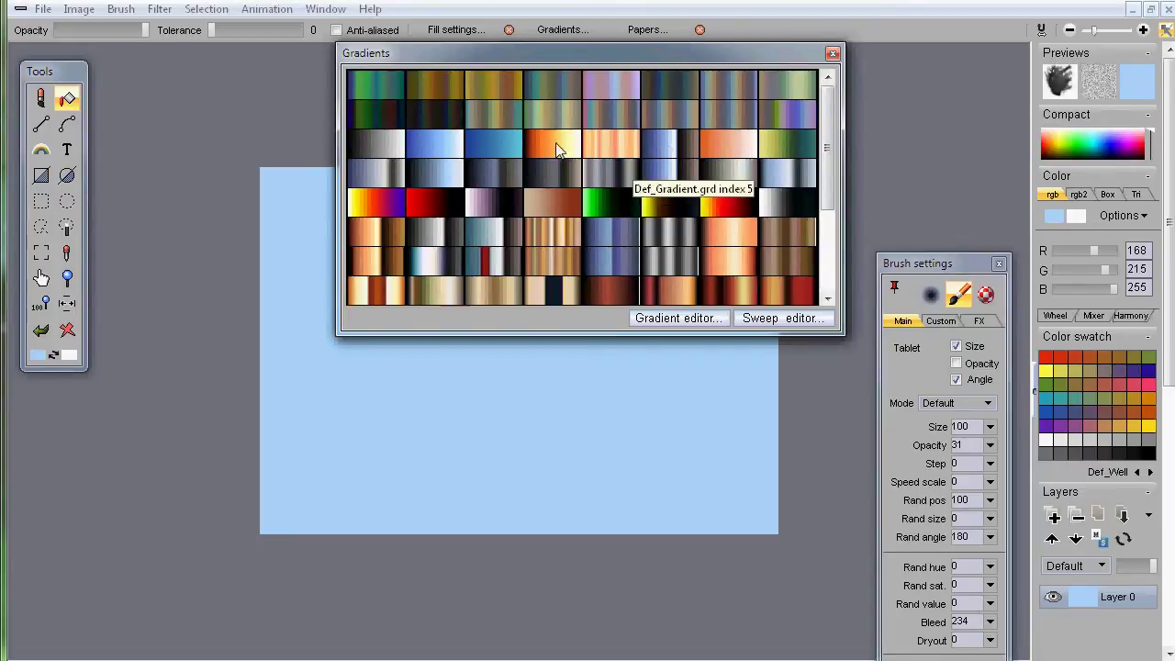
left_click(437, 143)
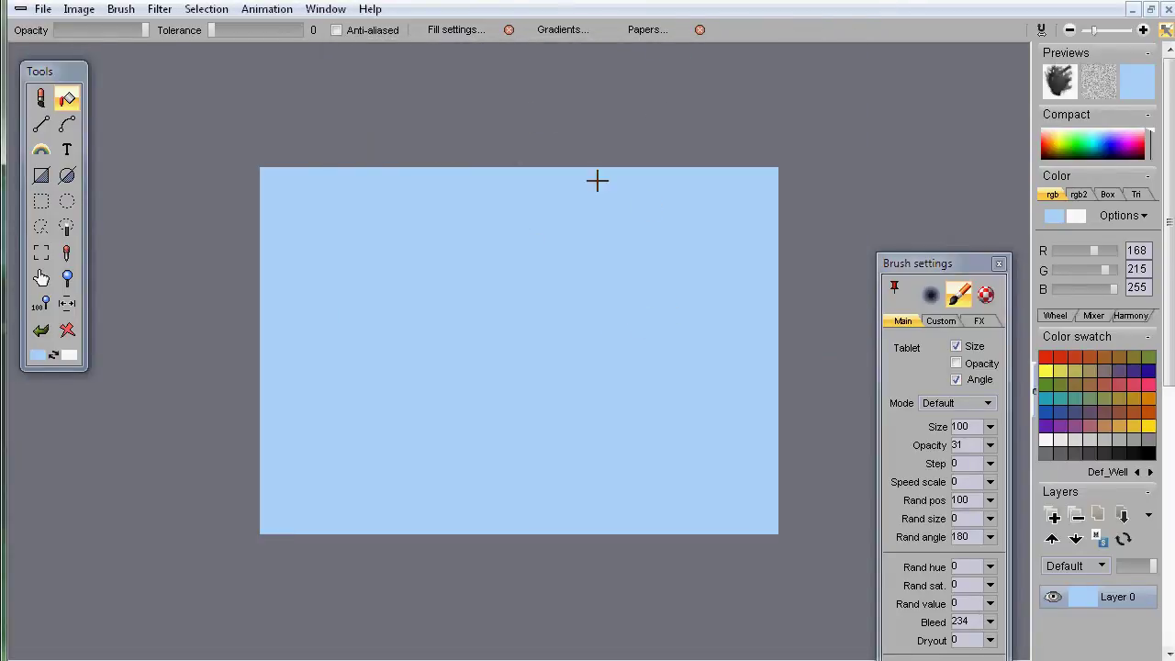
Examine the selected blue-to-white gradient in the gradient sweep editor, then close the editor.
left_click(562, 30)
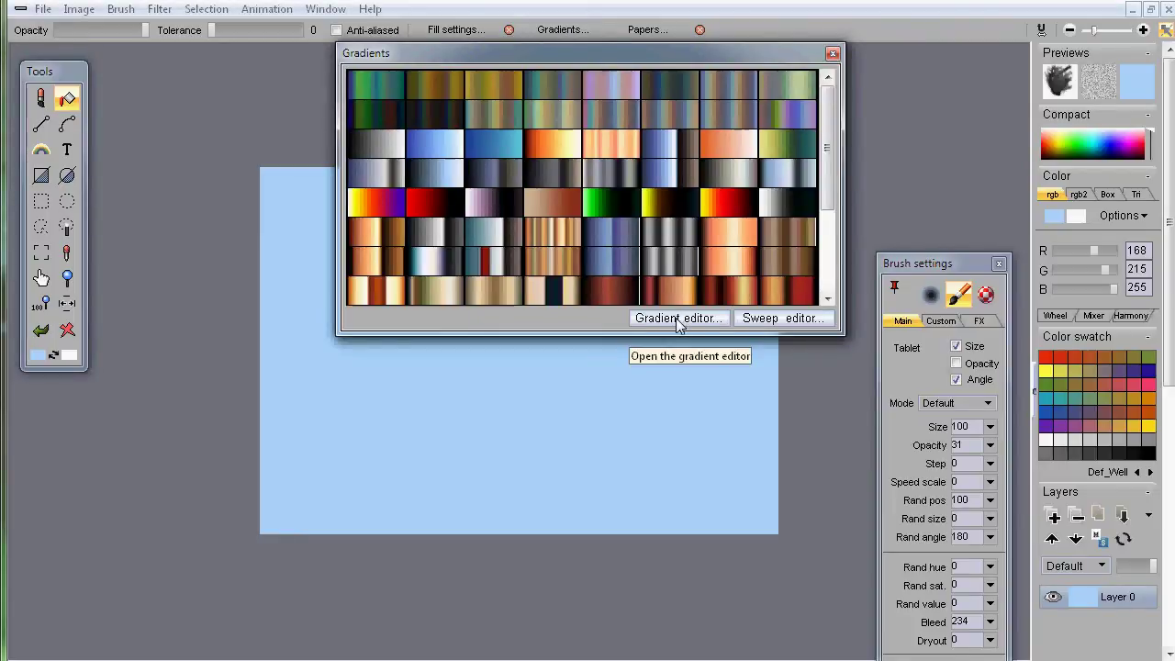
left_click(792, 320)
left_click_drag(593, 207, 863, 57)
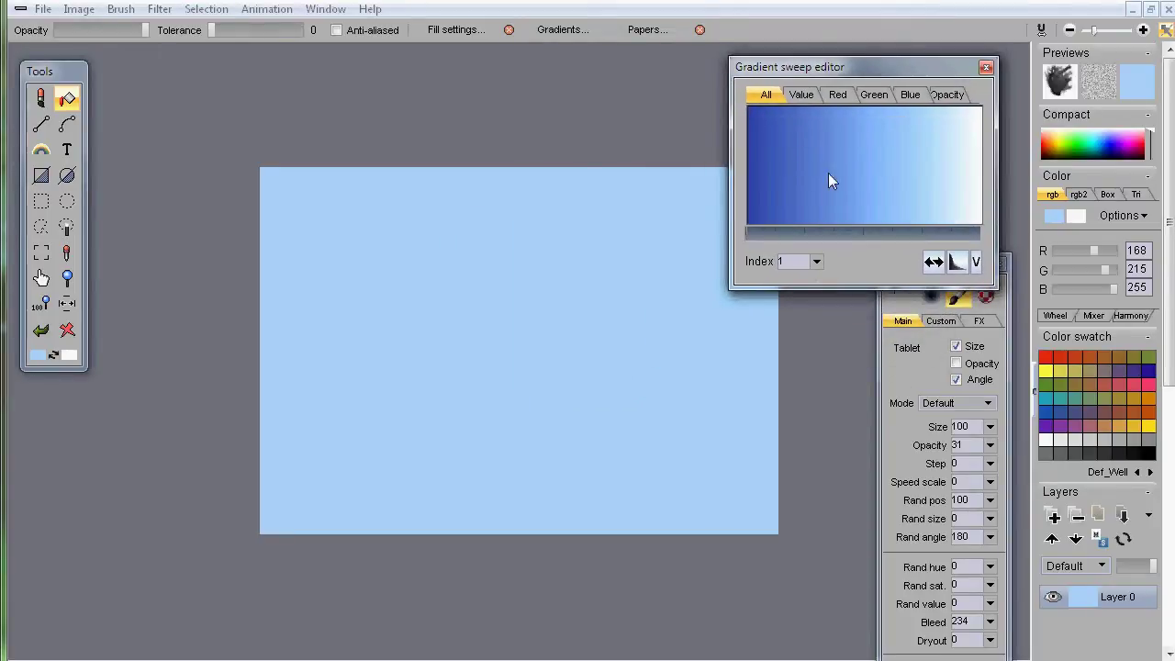
left_click(986, 67)
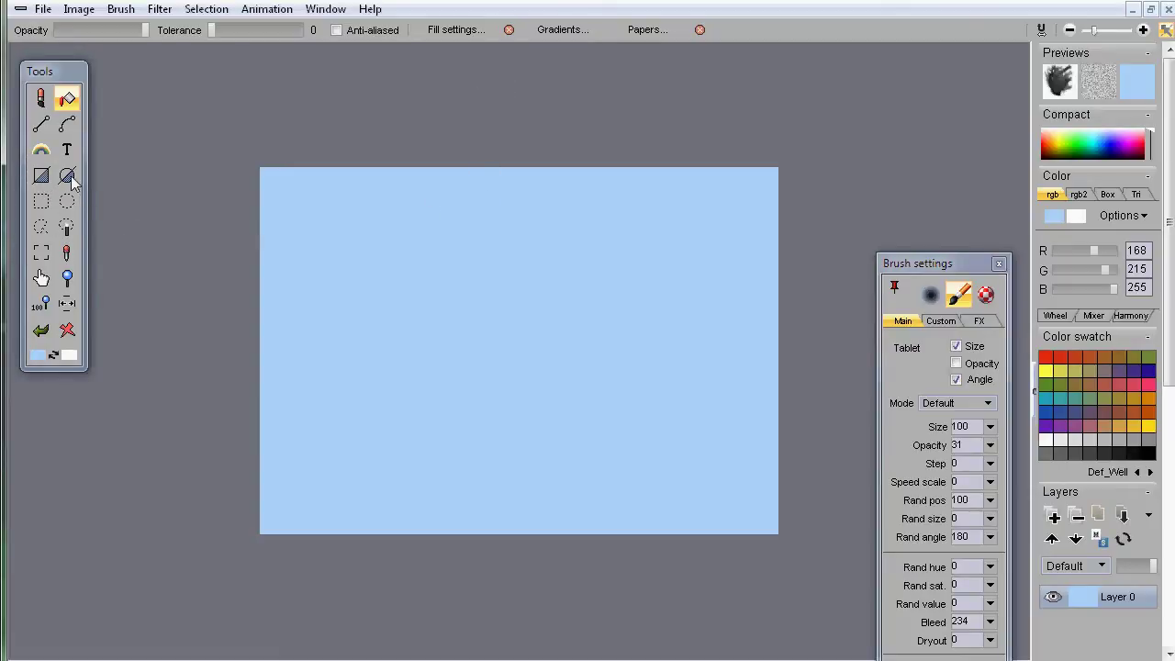
Open the fill settings and examine the preset gradient library and the selected gradient in the sweep editor, closing both.
left_click(458, 30)
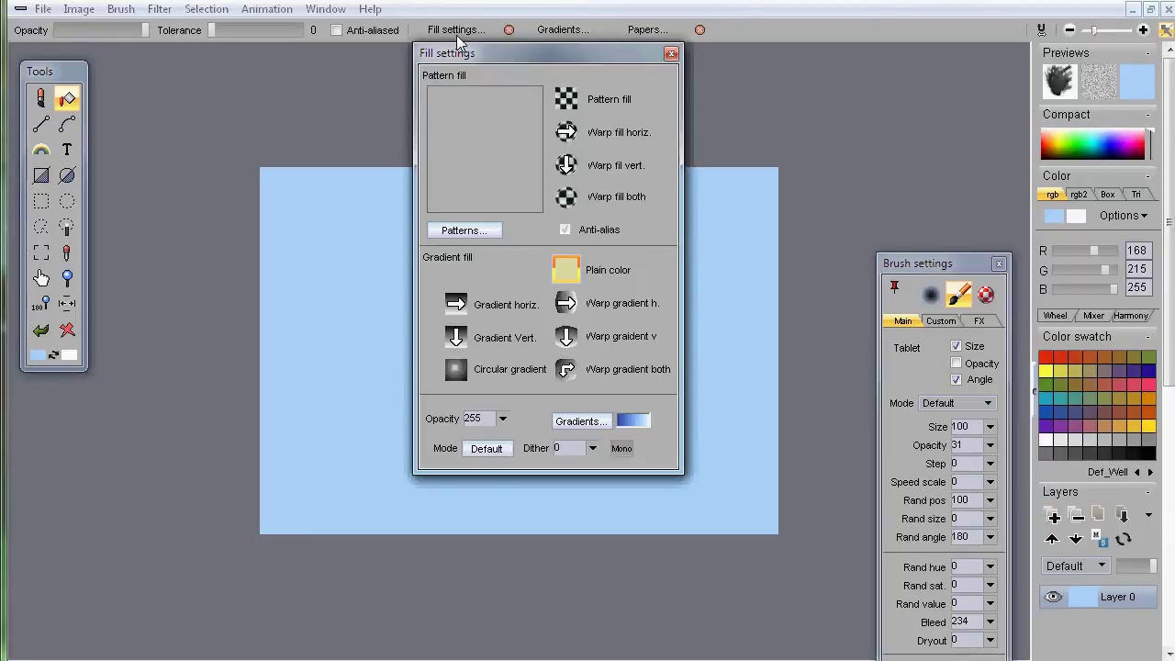
left_click_drag(491, 46, 203, 102)
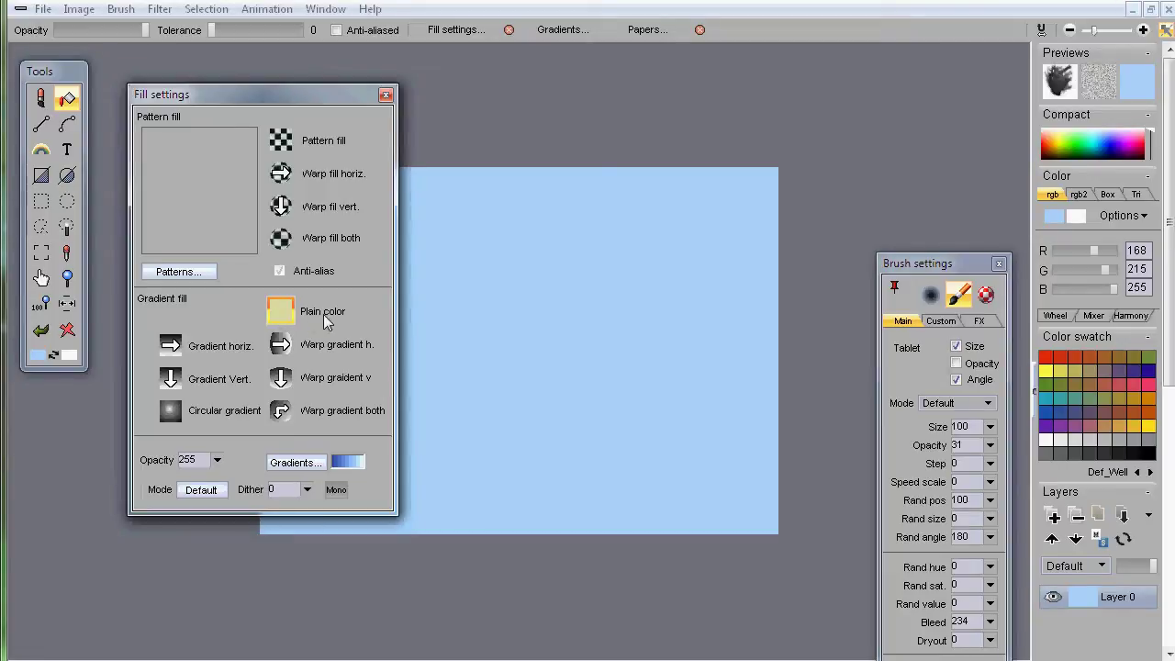
left_click(296, 463)
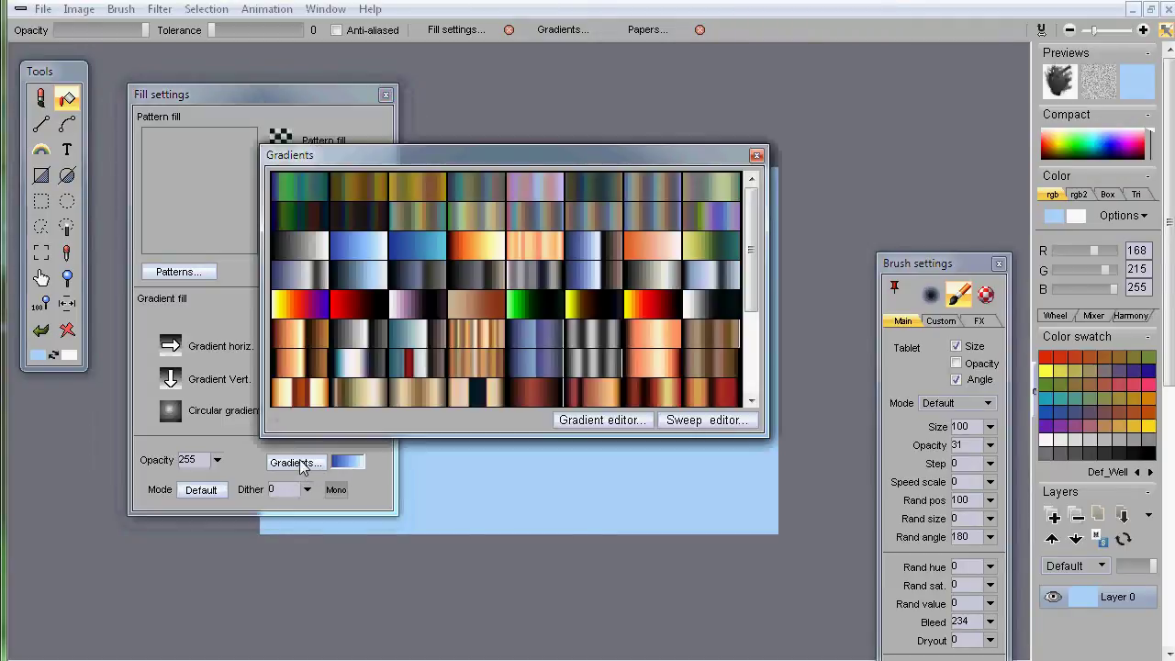
left_click(756, 155)
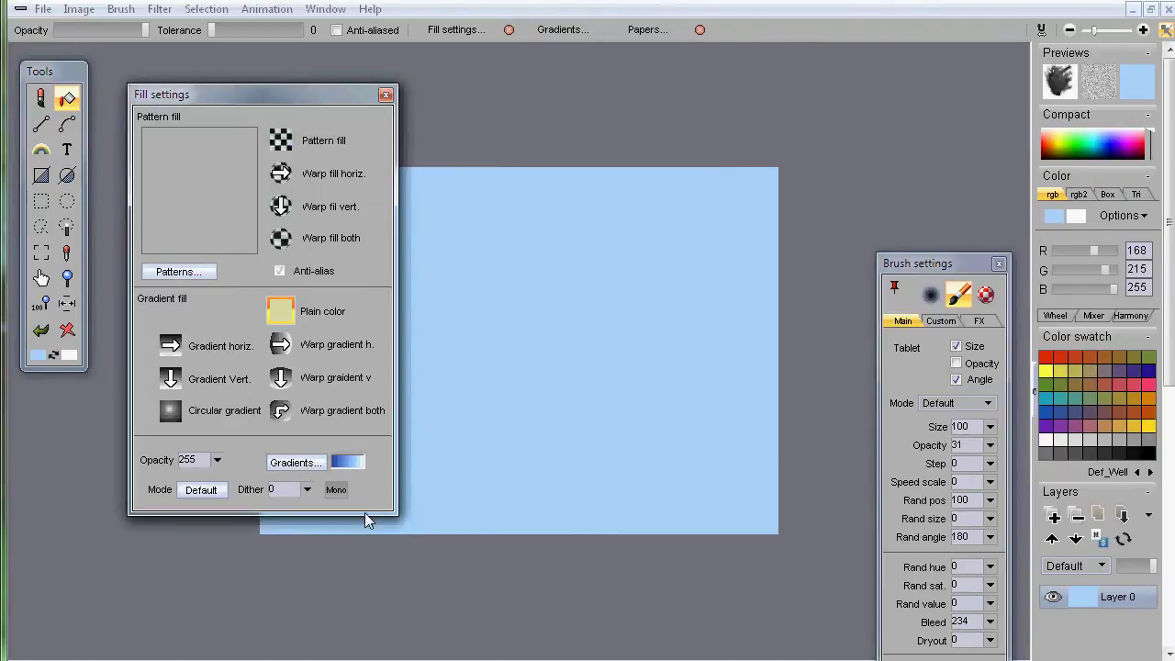
left_click(347, 462)
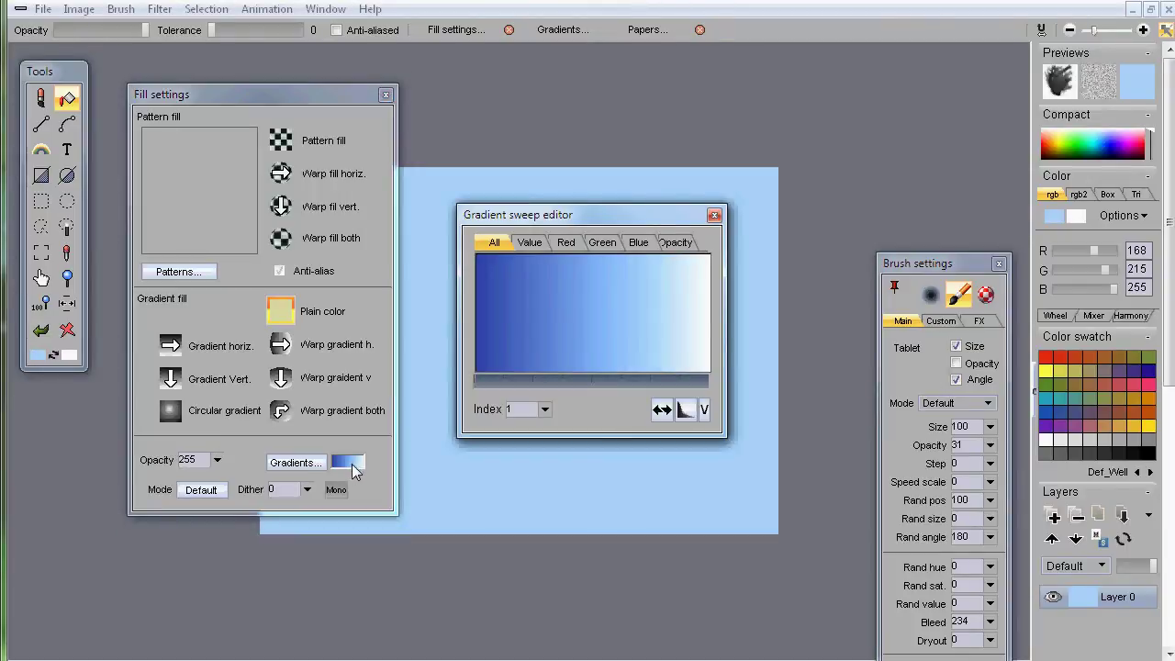
left_click_drag(577, 213, 735, 115)
left_click(873, 116)
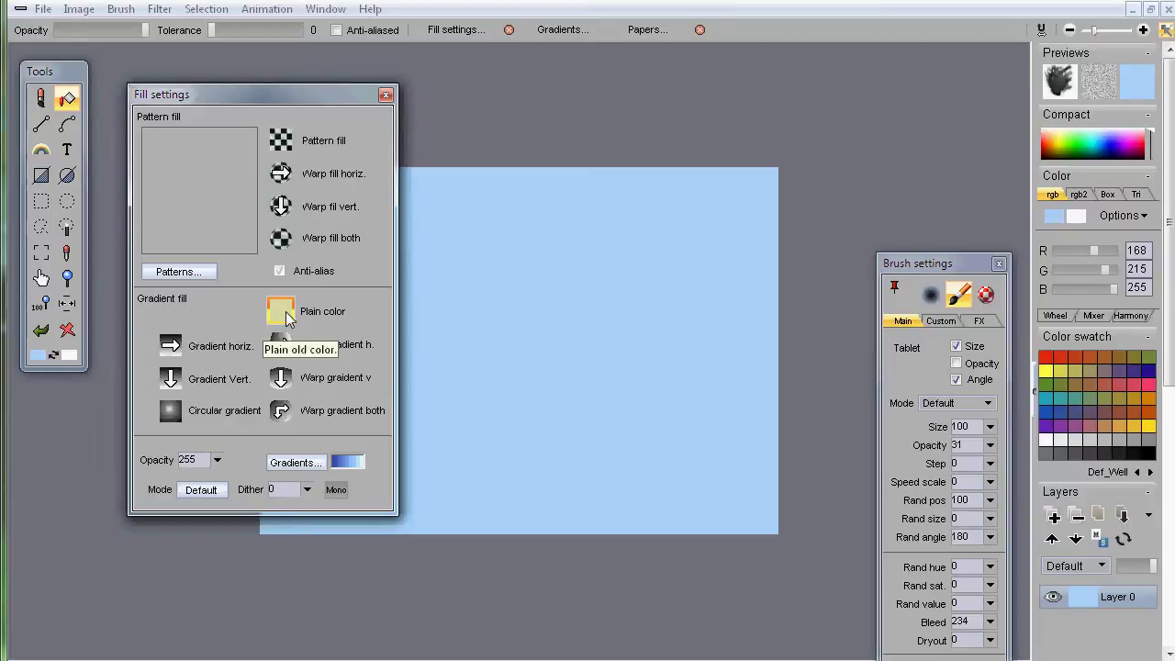
Try to switch the fill to pattern fill and to horizontal warp fill without a pattern loaded.
left_click(280, 140)
left_click(736, 466)
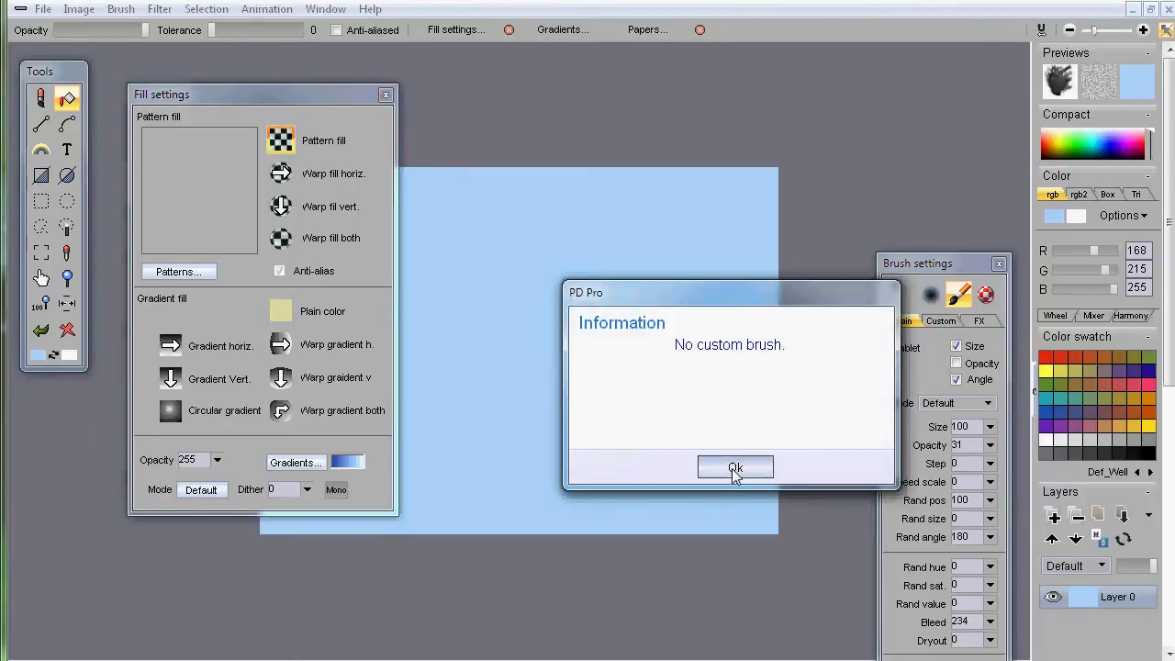
left_click(280, 174)
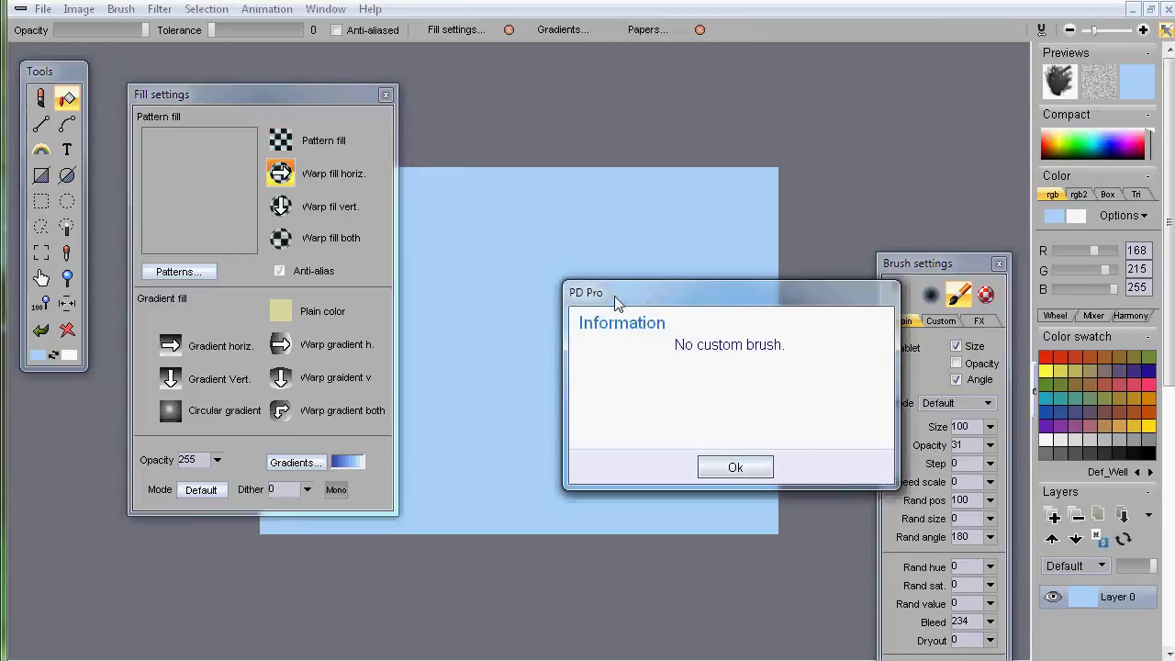
left_click(708, 465)
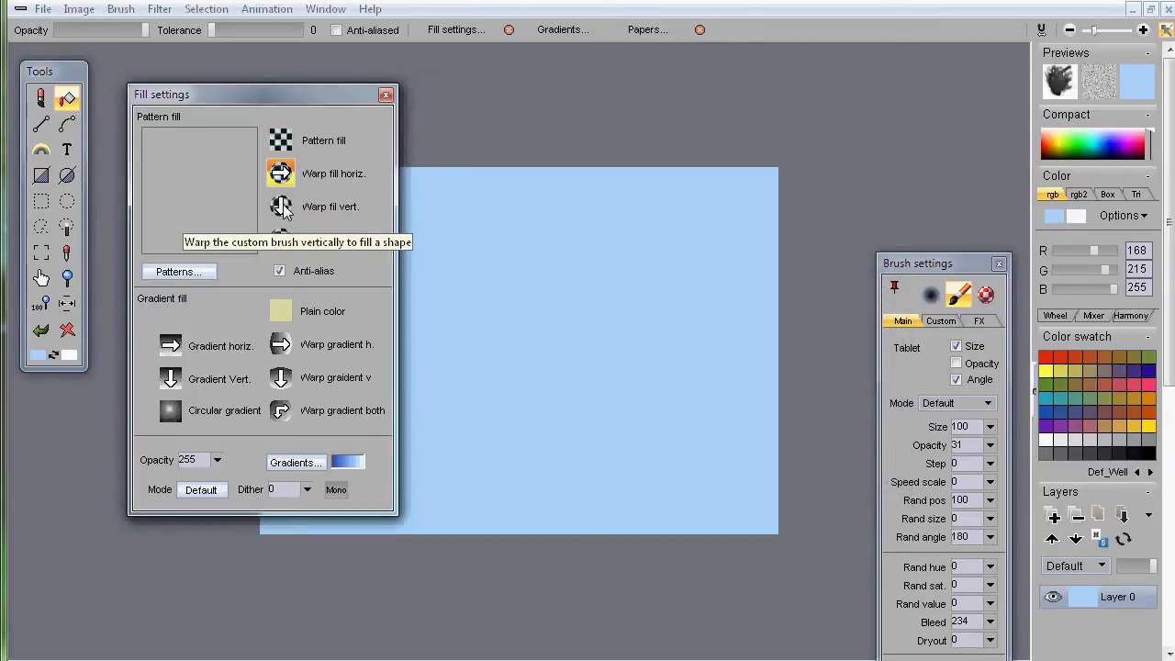
Load pat_BrickWall.bmp as the fill pattern and flood the canvas with it in pattern fill mode.
left_click(193, 275)
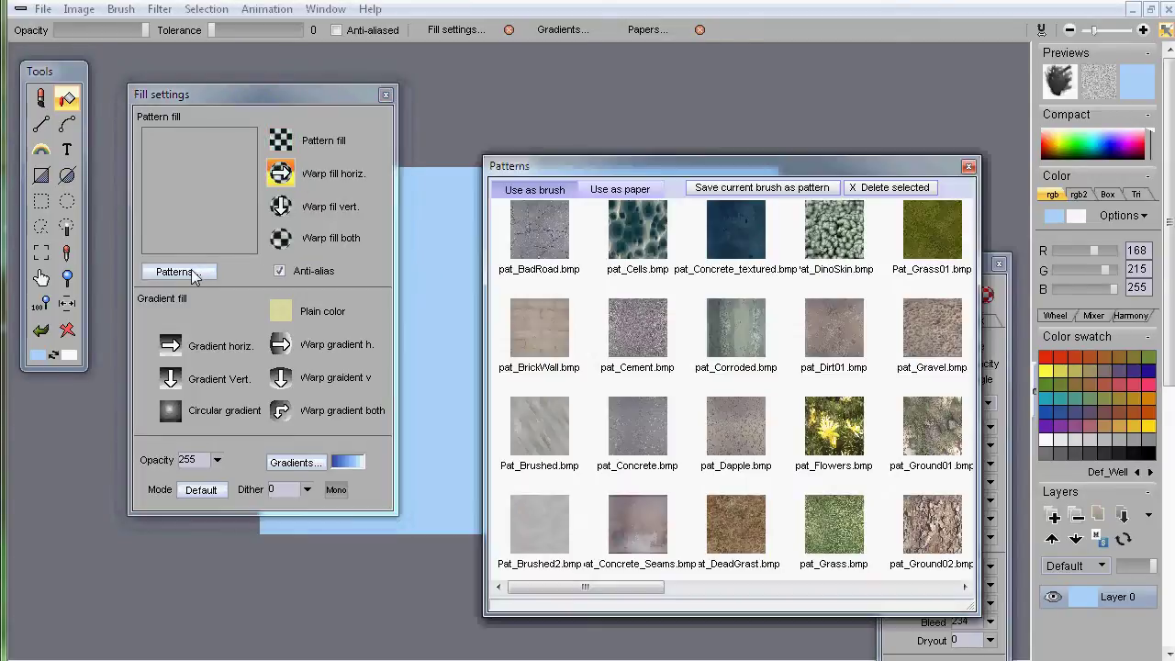
left_click(540, 331)
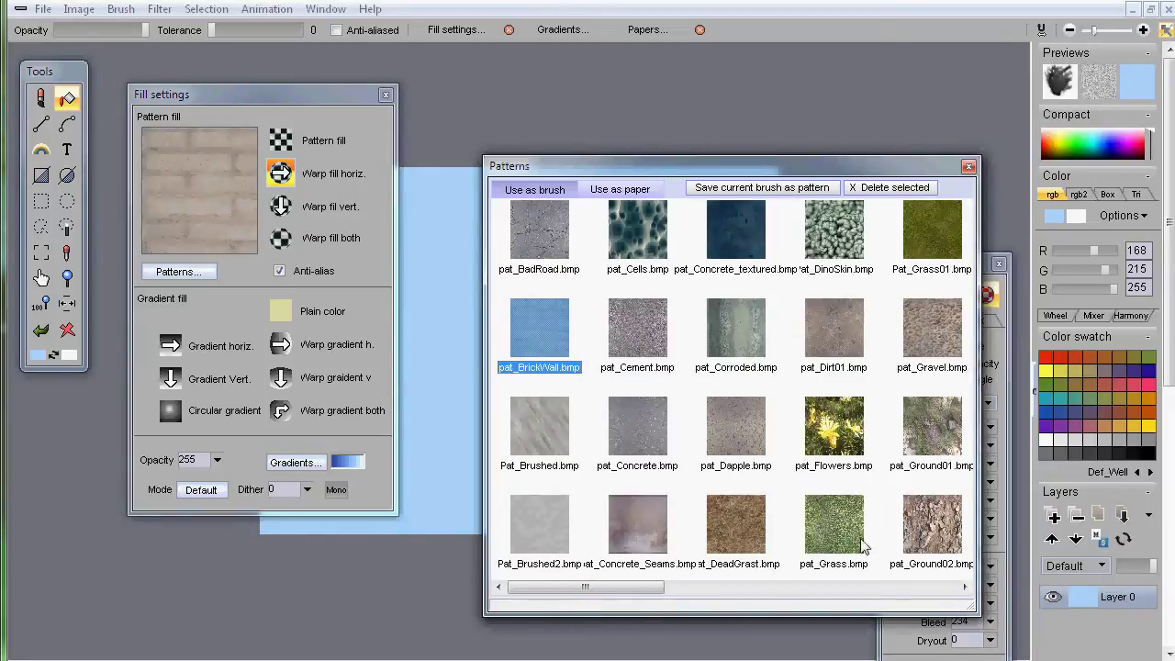
left_click(968, 166)
left_click(284, 138)
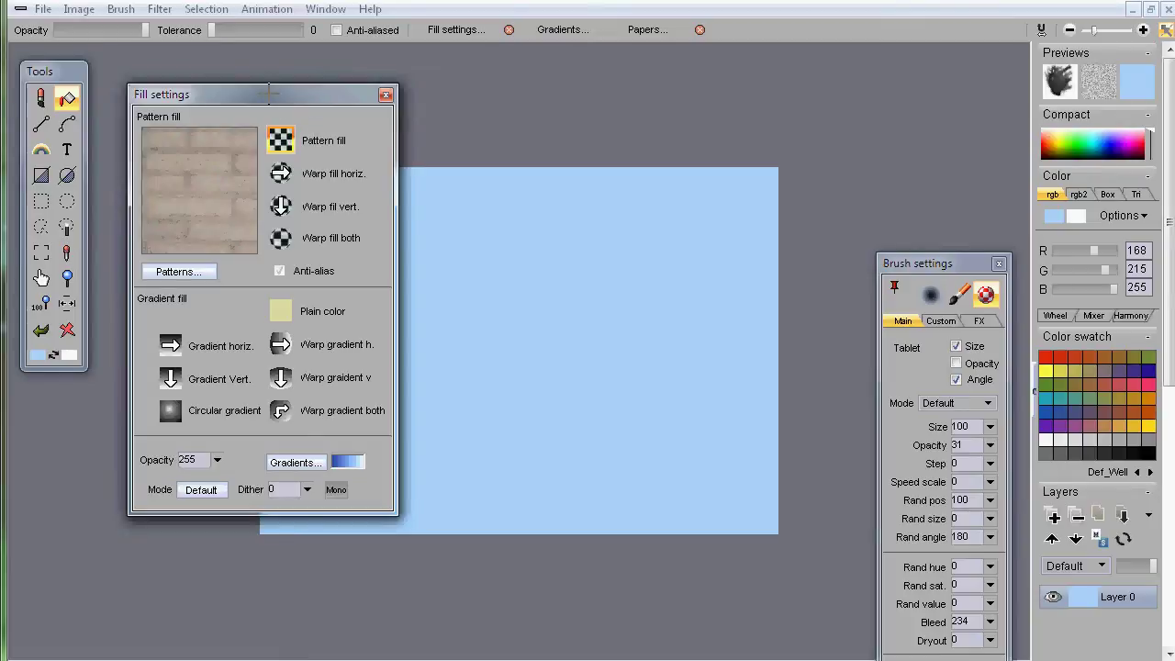
left_click_drag(237, 91, 938, 98)
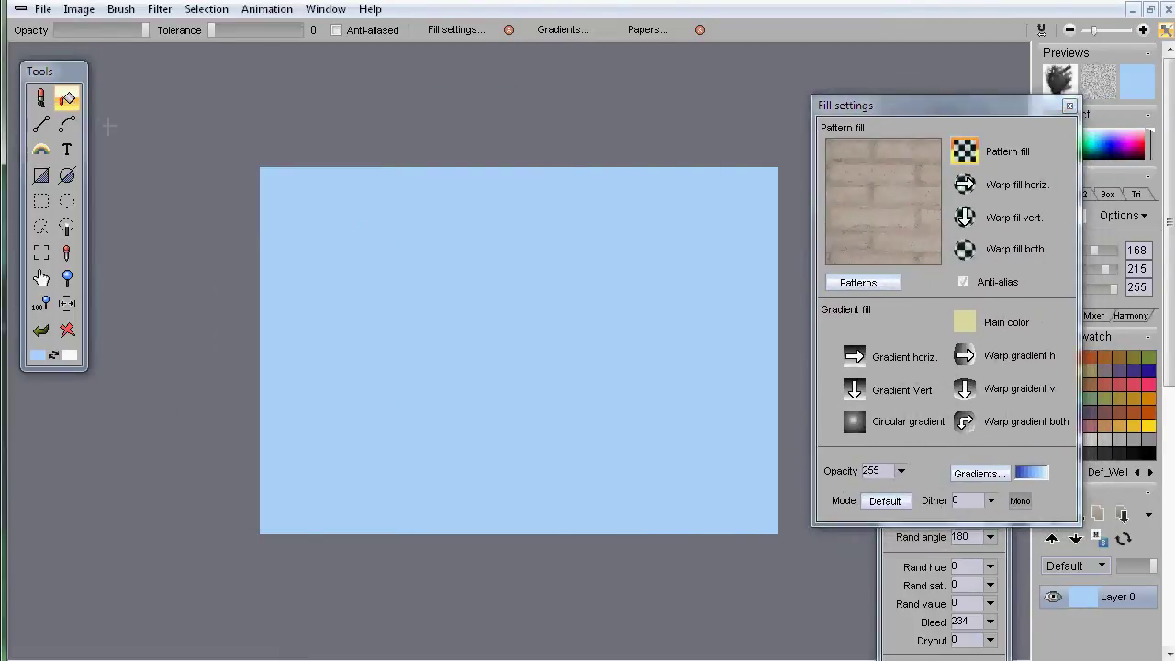
left_click(483, 278)
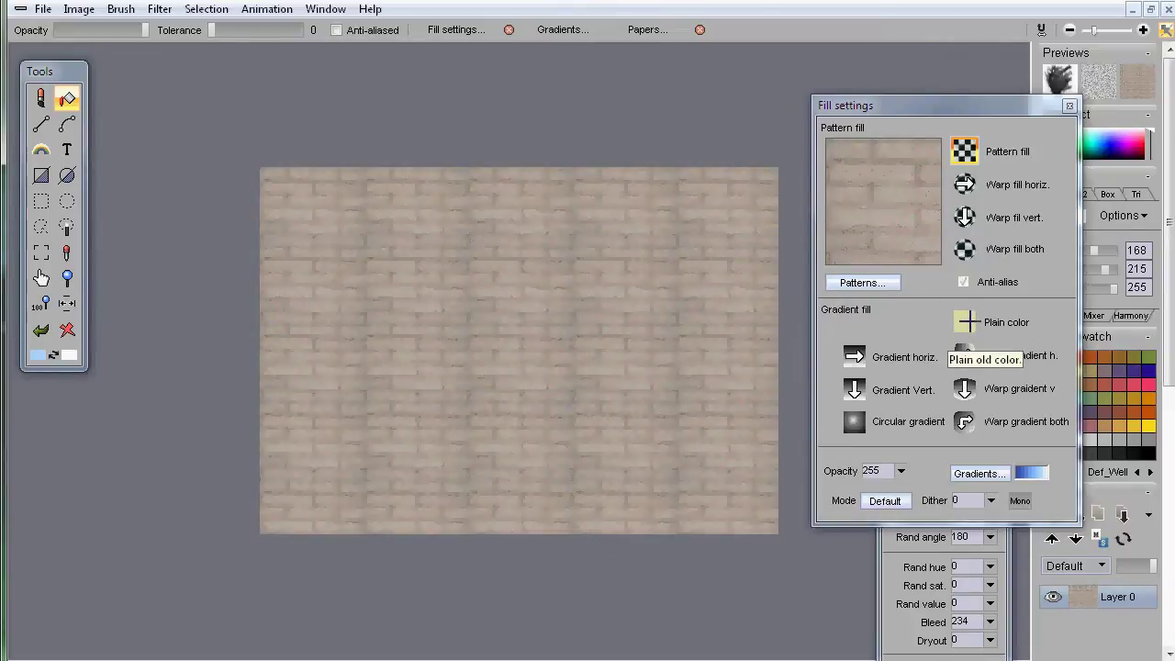
Clear the canvas, switch the fill to plain color and fill the canvas with light blue.
left_click(67, 330)
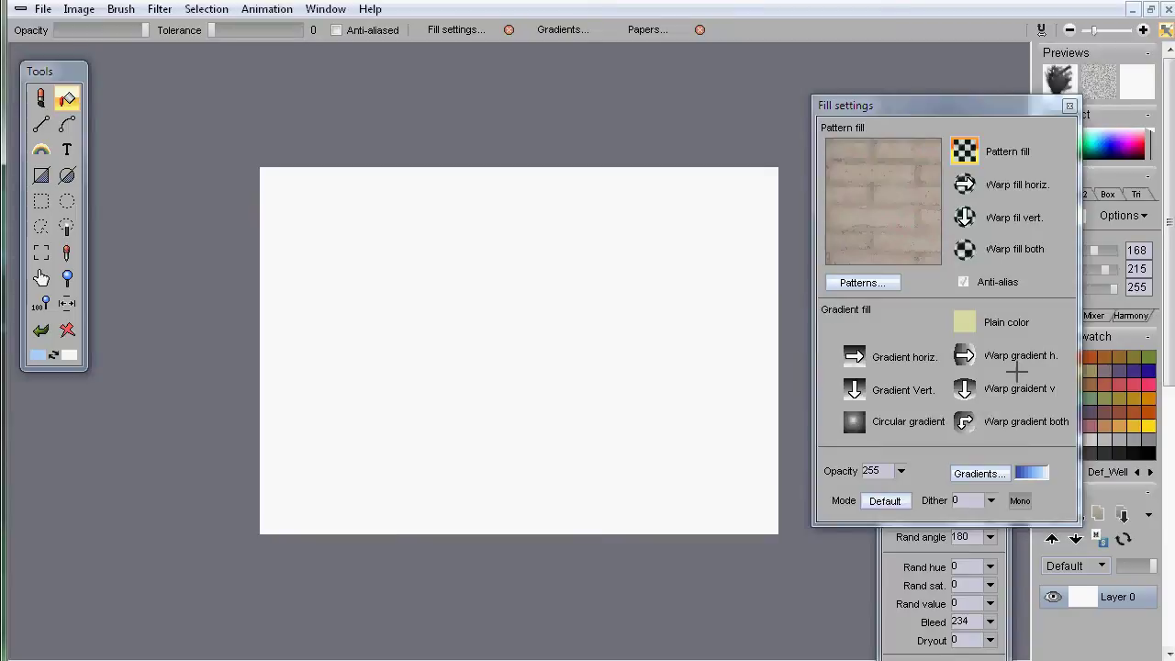
left_click(964, 321)
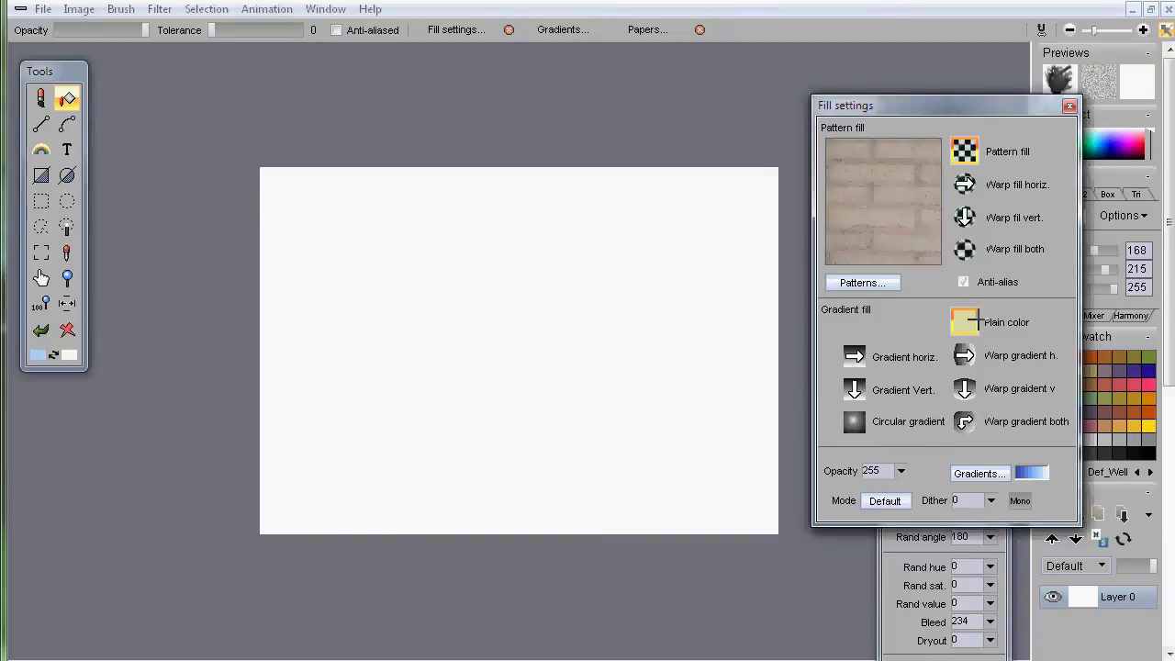
left_click(584, 310)
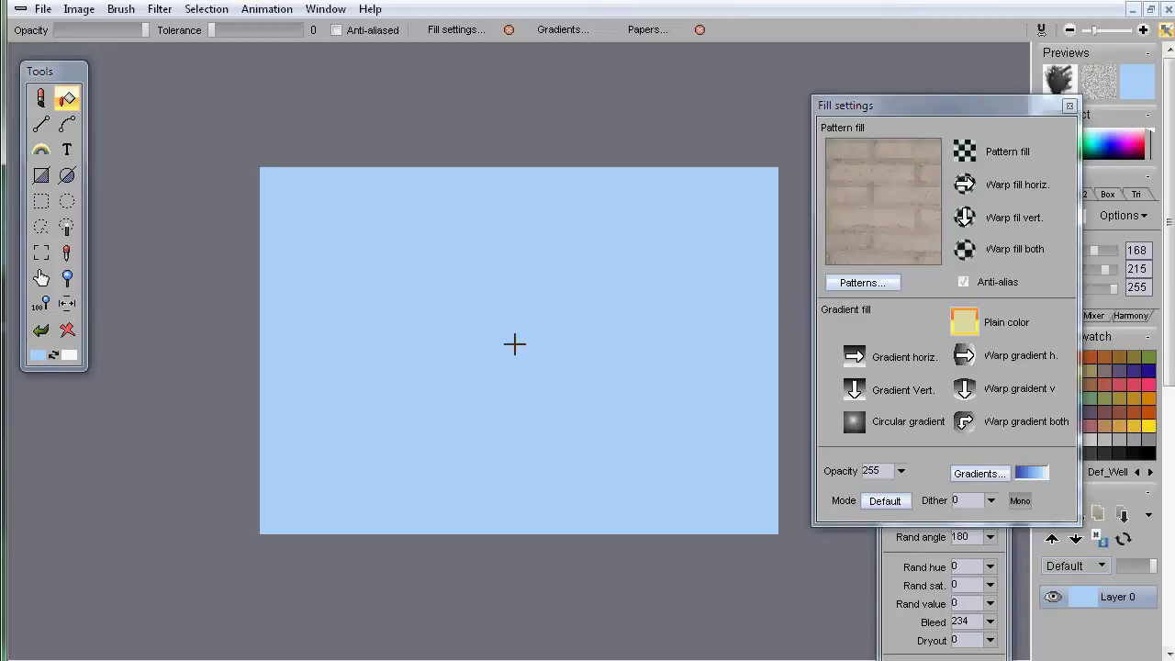
Move the fill settings clear of the color controls and clear the canvas back to white.
left_click_drag(952, 98, 890, 77)
left_click(487, 331)
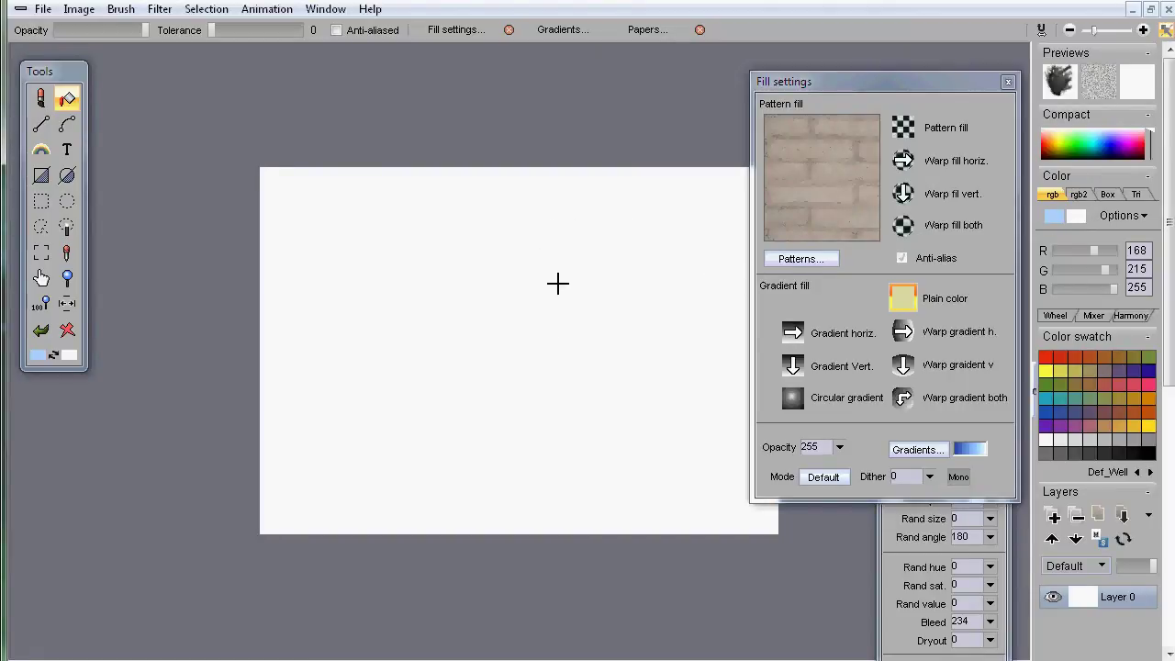
left_click_drag(559, 282, 472, 231)
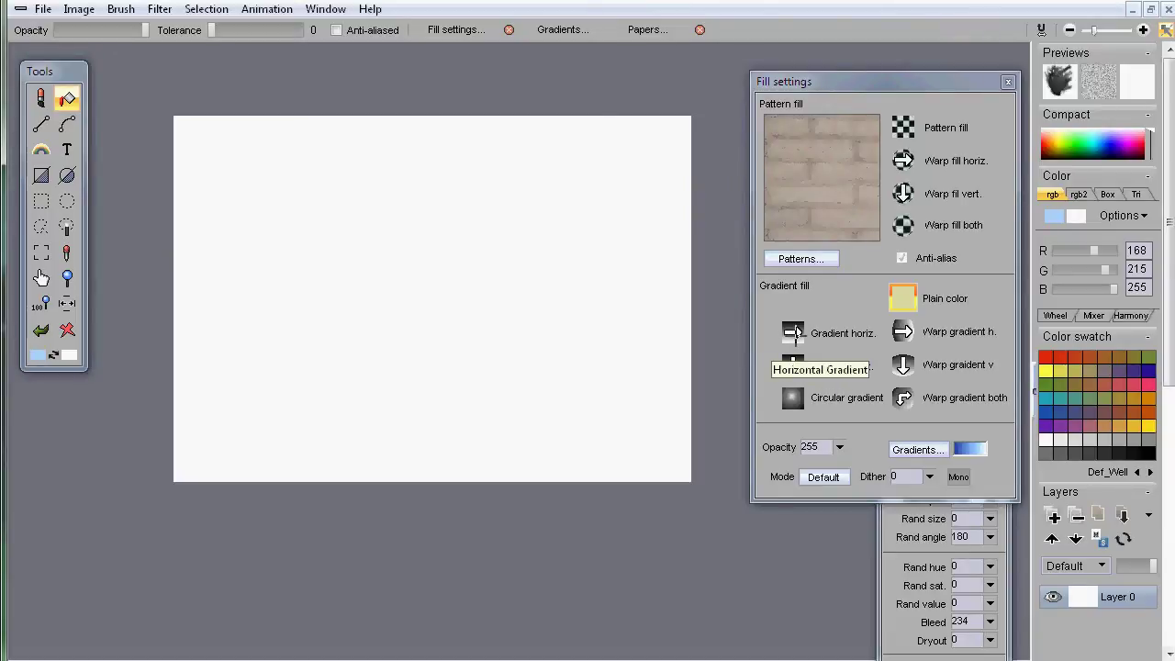
Compare the horizontal, vertical and circular gradient modes, then fill the canvas with the vertical blue-to-white gradient.
left_click(793, 332)
left_click(793, 366)
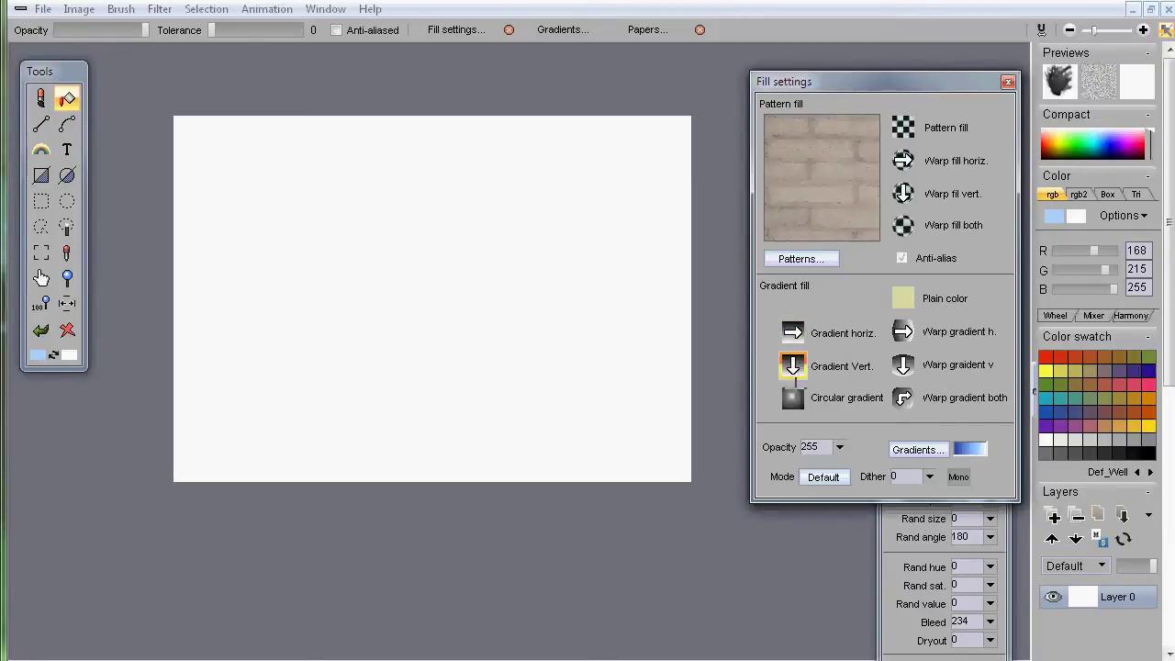
left_click(792, 398)
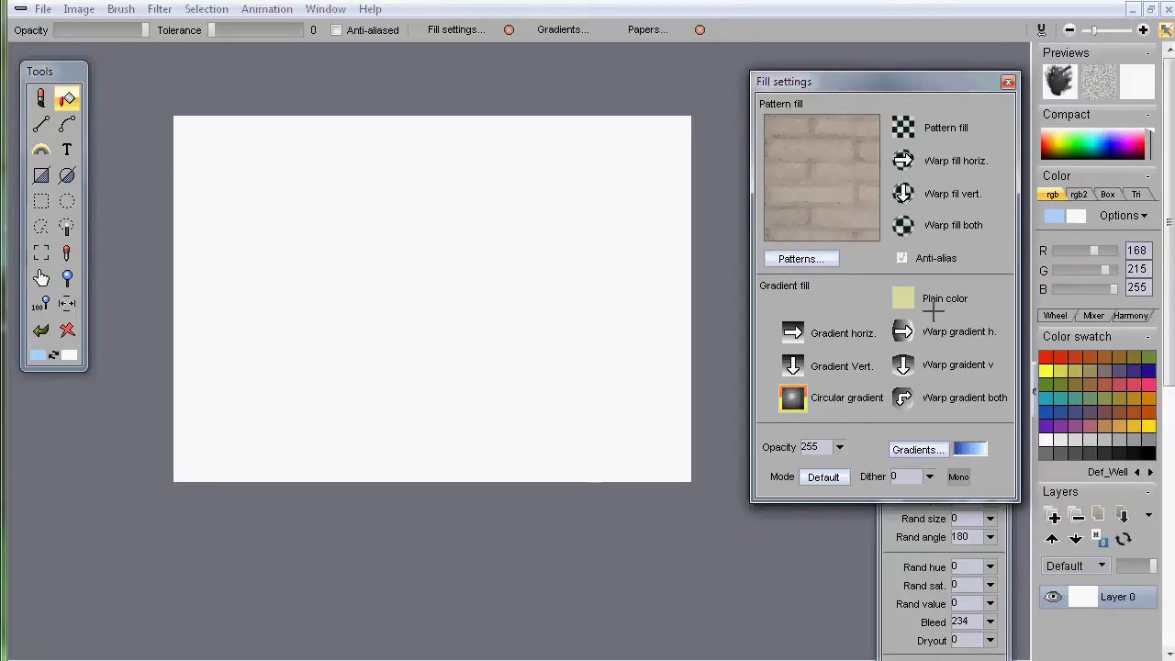
left_click(794, 332)
left_click(792, 365)
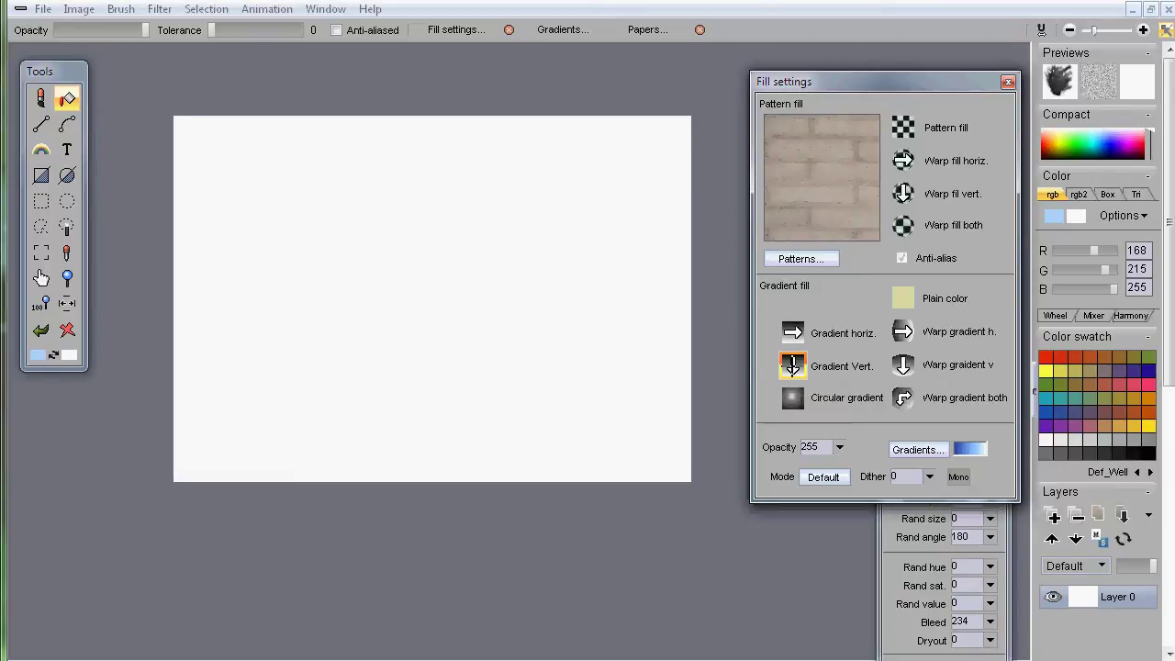
left_click(451, 294)
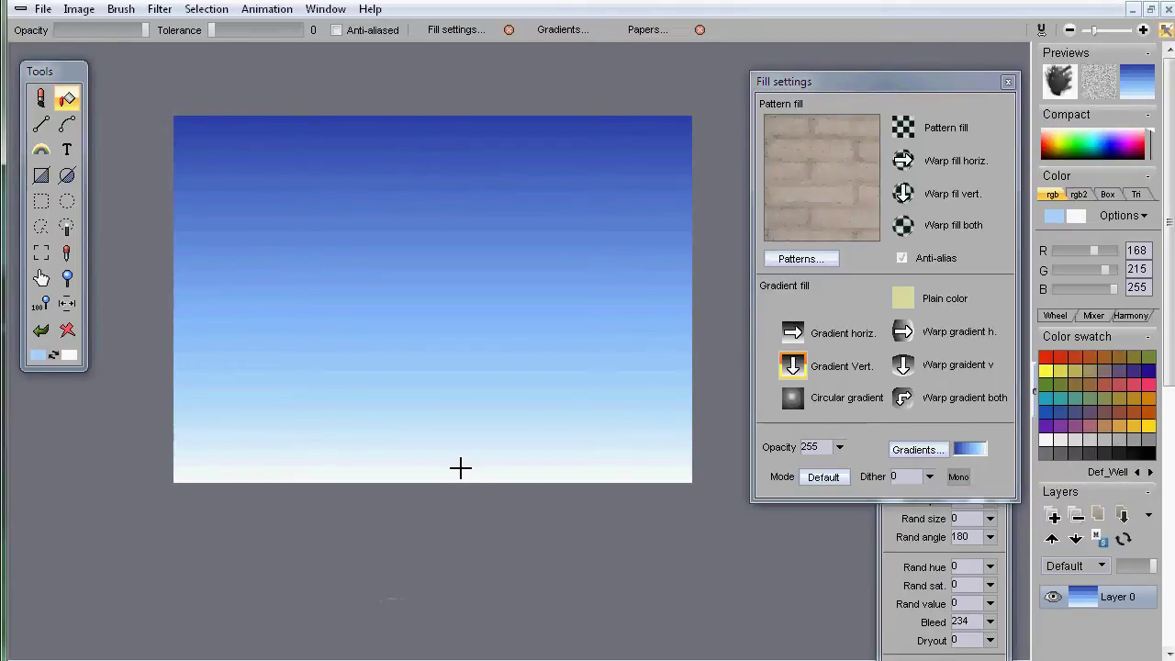
Flood individual bands of the gradient sky with the vertical gradient at zero tolerance, then return the canvas to white.
left_click(380, 197)
left_click(391, 246)
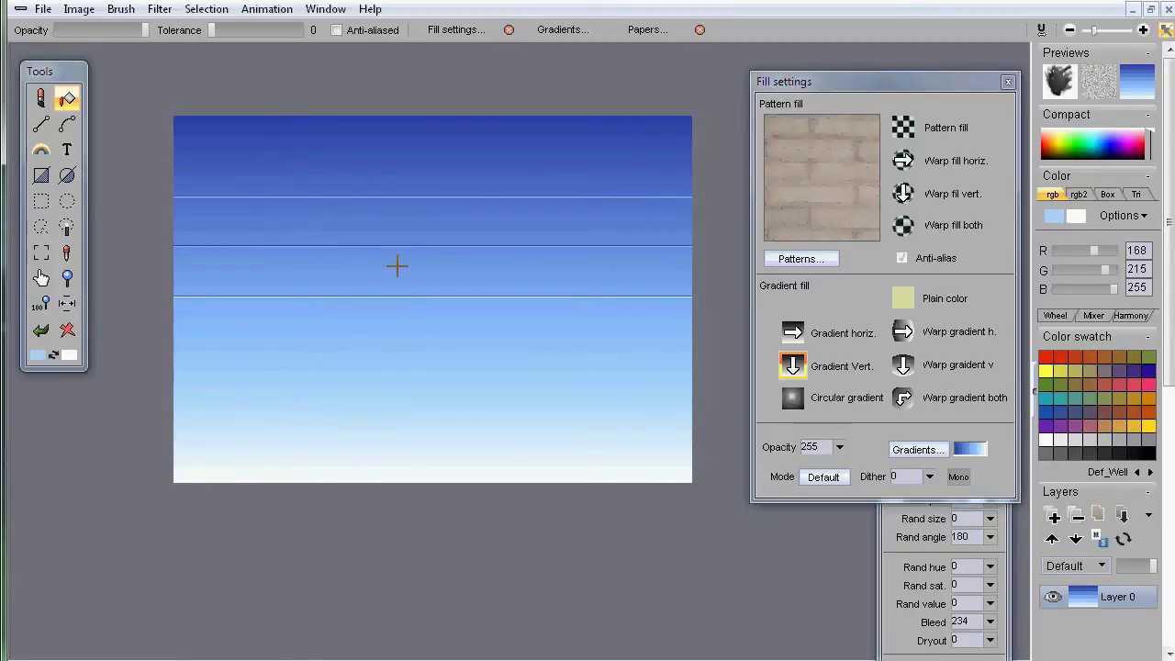
left_click(424, 343)
key("ctrl+z")
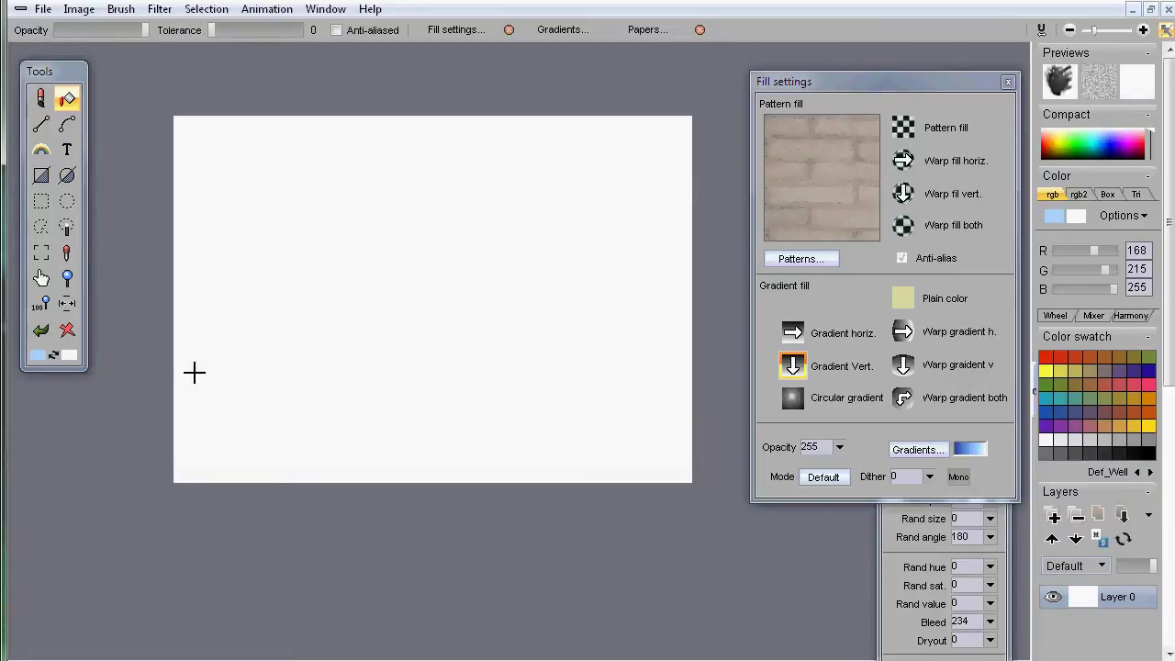
Fill the canvas with the vertical gradient, set the fill tolerance to 31 and refill several bands of the sky.
left_click(409, 286)
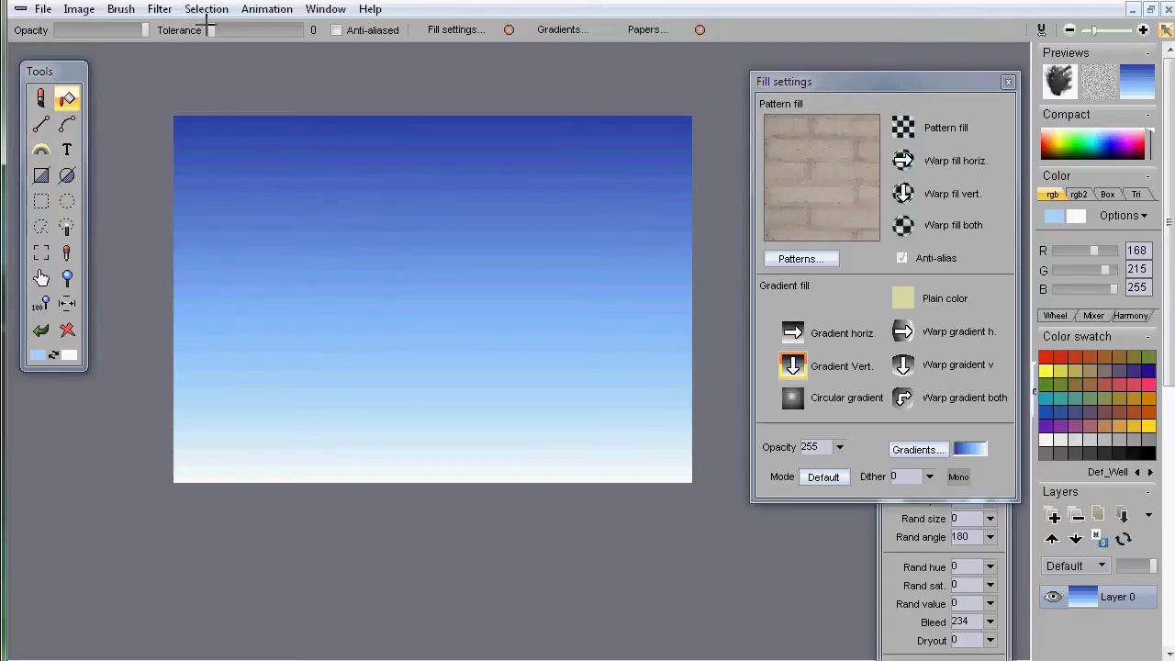
left_click_drag(211, 29, 223, 29)
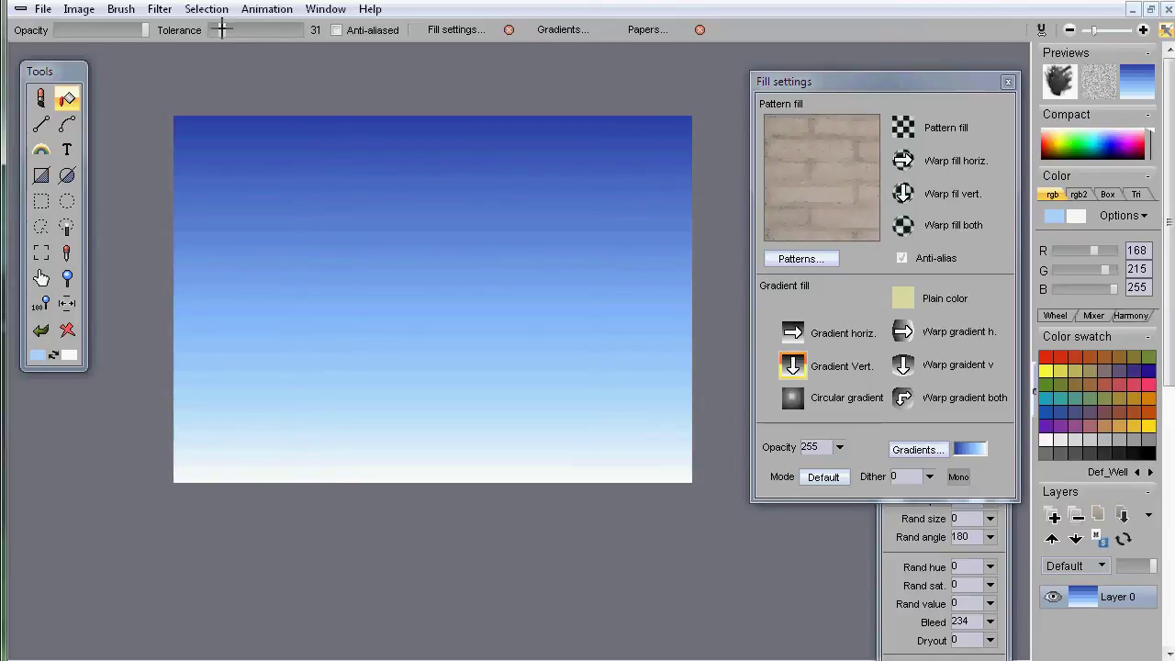
left_click(423, 299)
left_click(425, 347)
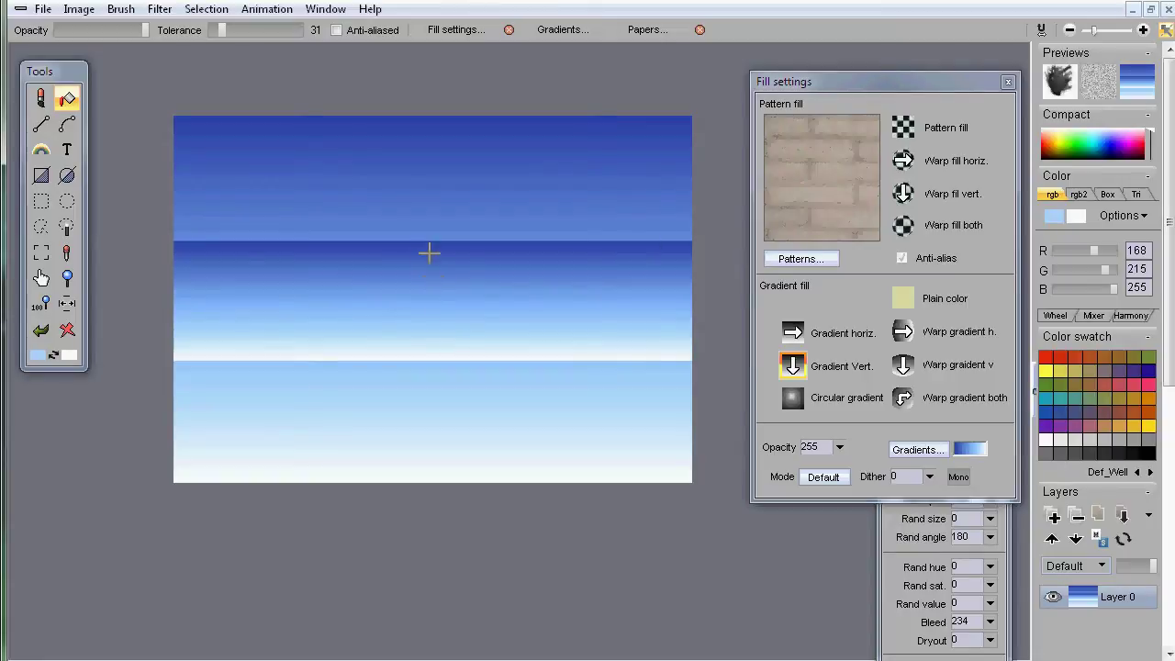
left_click(399, 166)
left_click(442, 277)
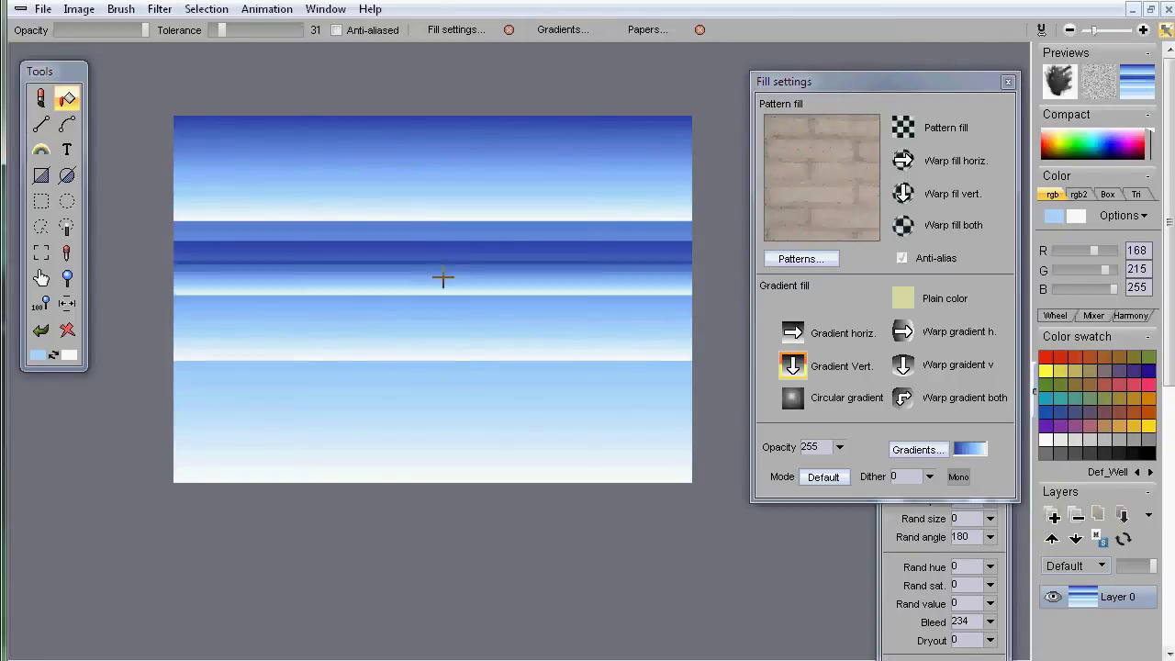
left_click(466, 398)
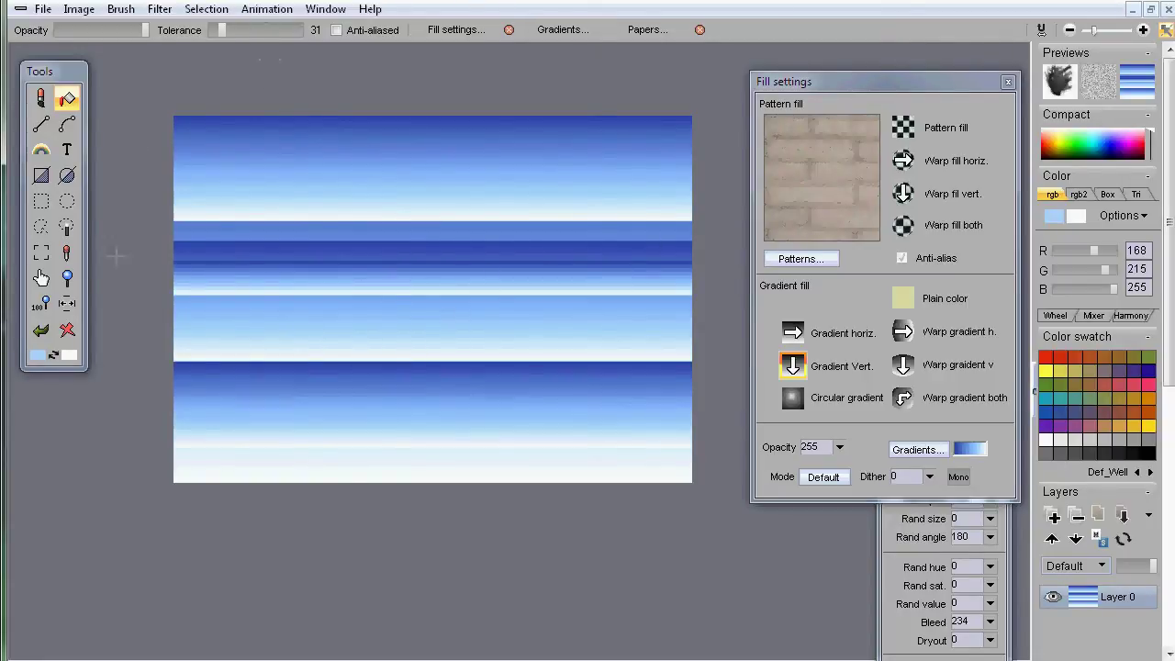
Clear the banded canvas, flood it once with the vertical blue-to-white gradient, and clear it to white again.
left_click(66, 329)
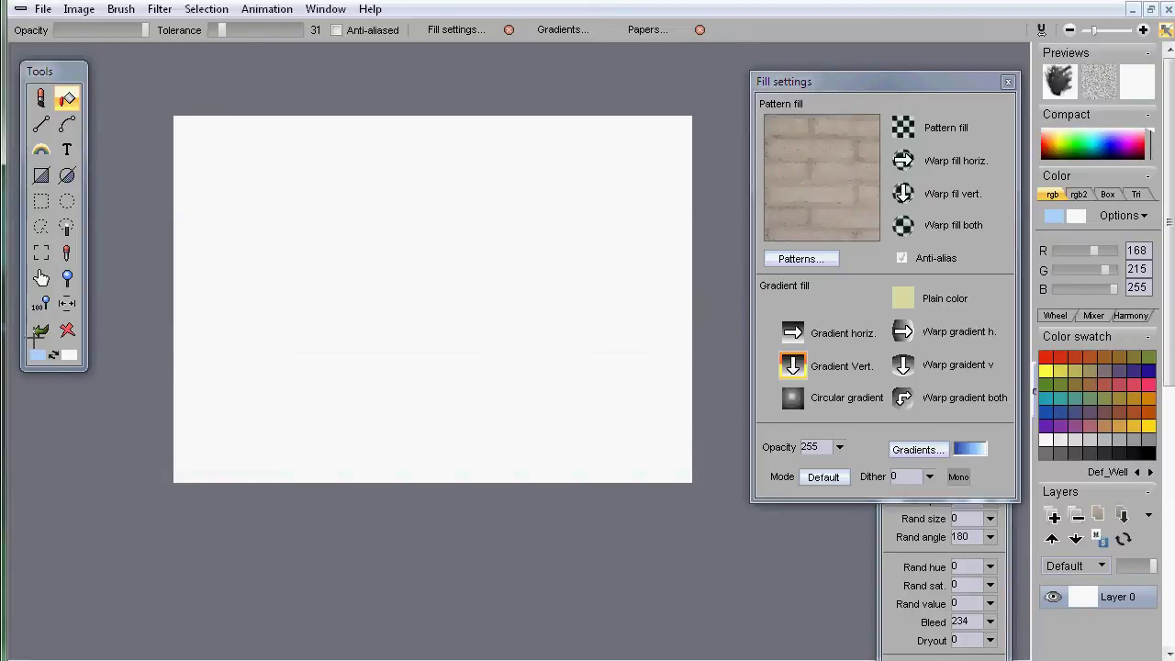
left_click(520, 297)
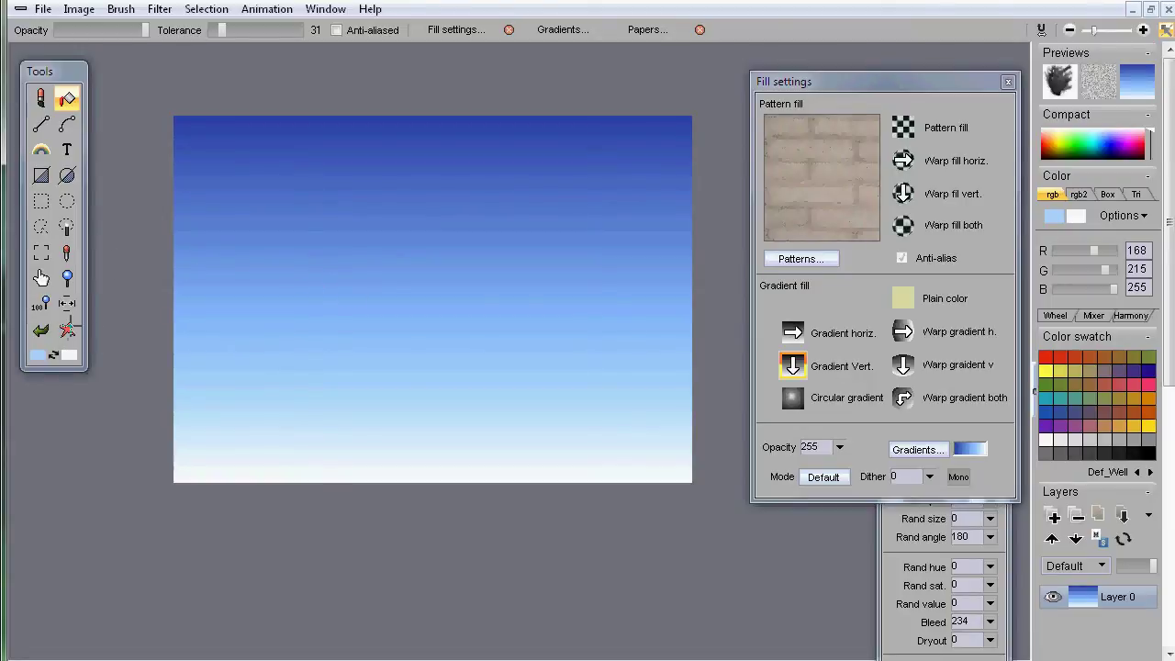
left_click(67, 329)
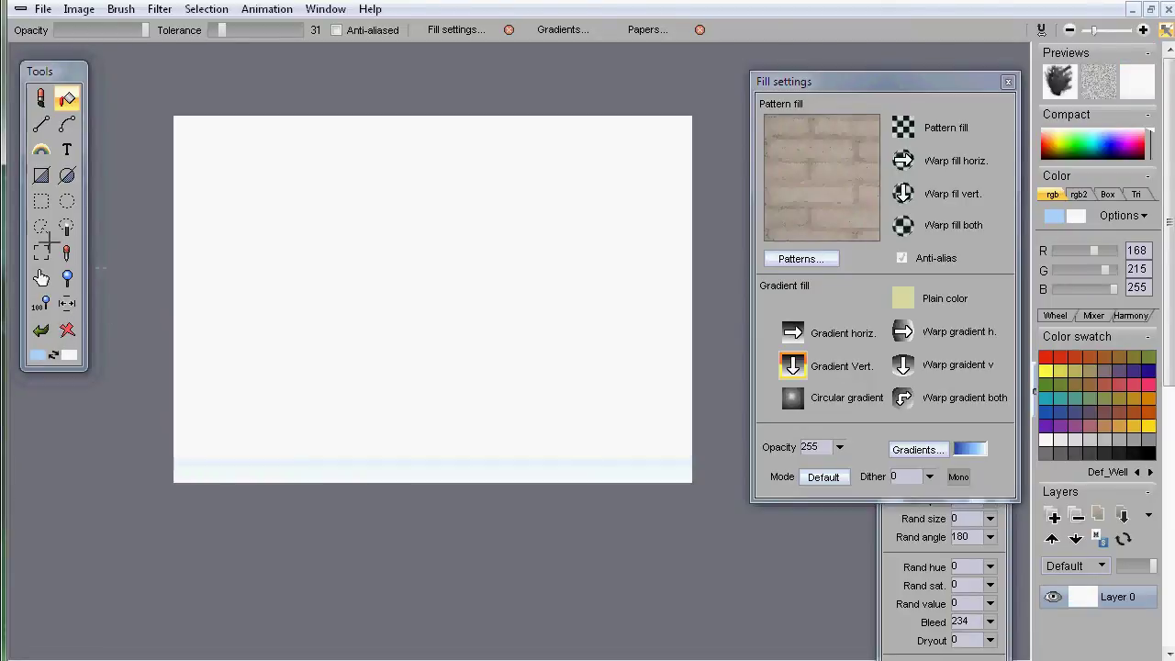
Set filled rectangles to plain color and draw a yellow rectangle on the upper-left part of the white canvas.
left_click(45, 180)
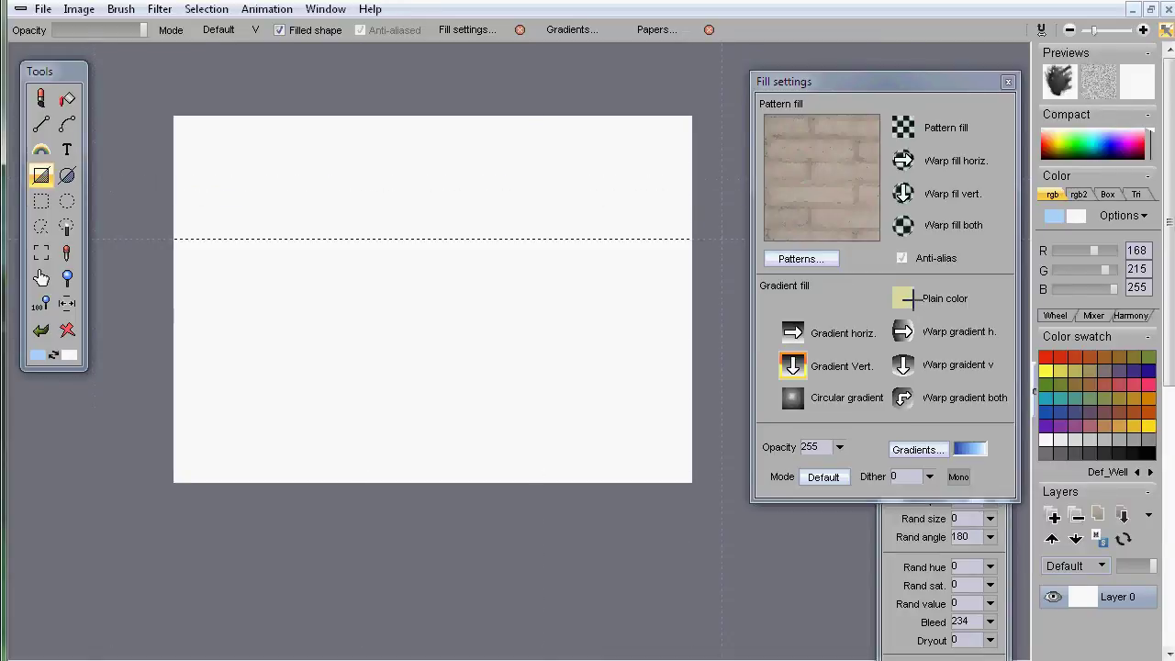
left_click(904, 298)
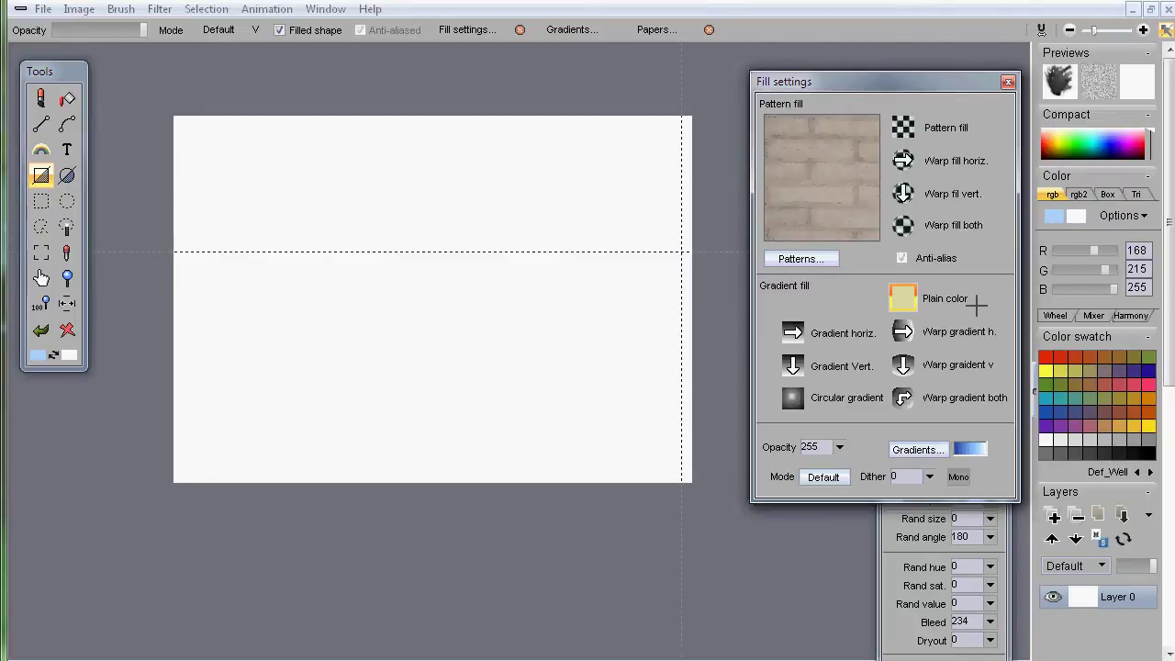
left_click(1046, 358)
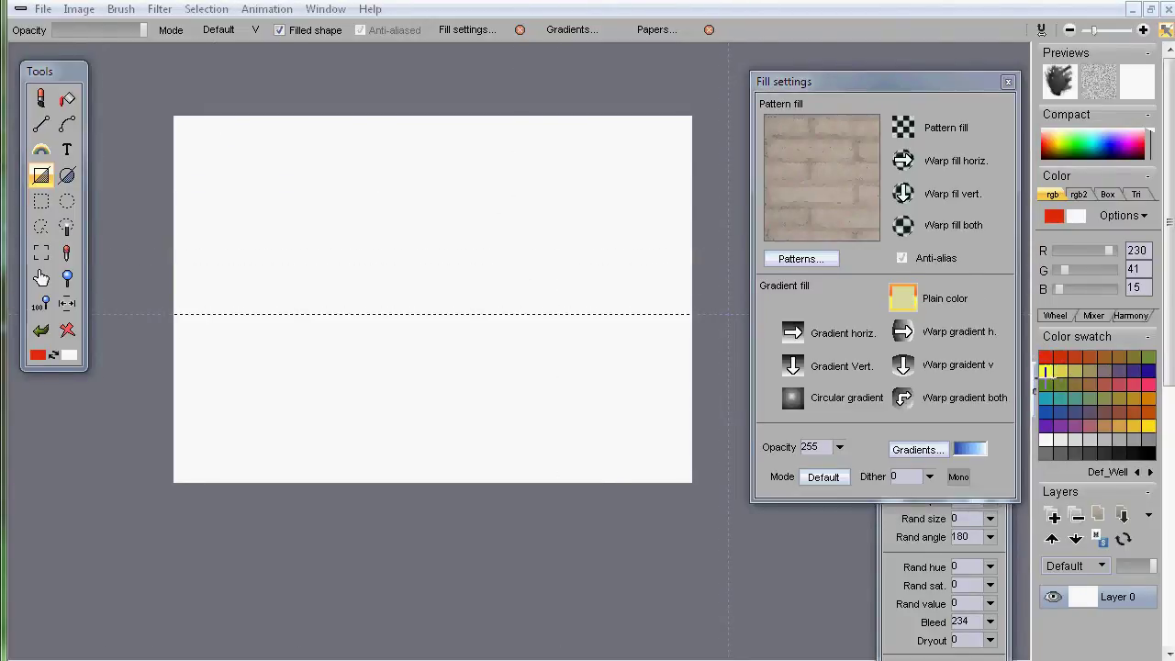
left_click(1146, 425)
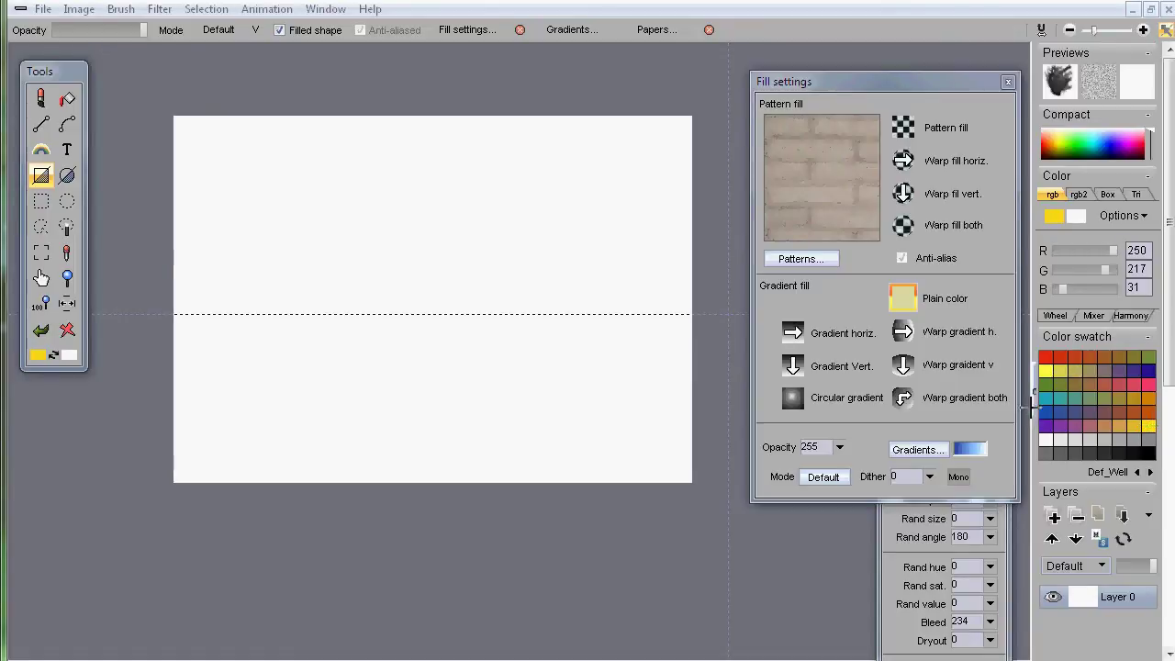
left_click_drag(232, 173, 465, 362)
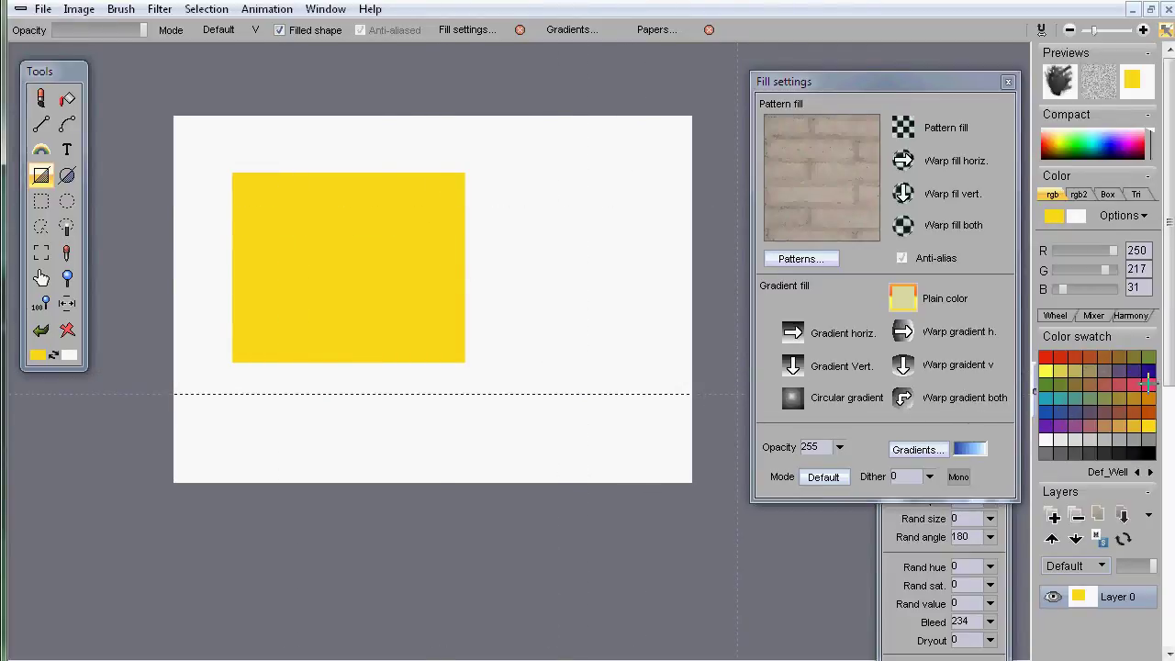
Set the secondary color to pink and draw overlapping filled rectangles, alternating between the secondary pink and primary yellow.
right_click(1149, 381)
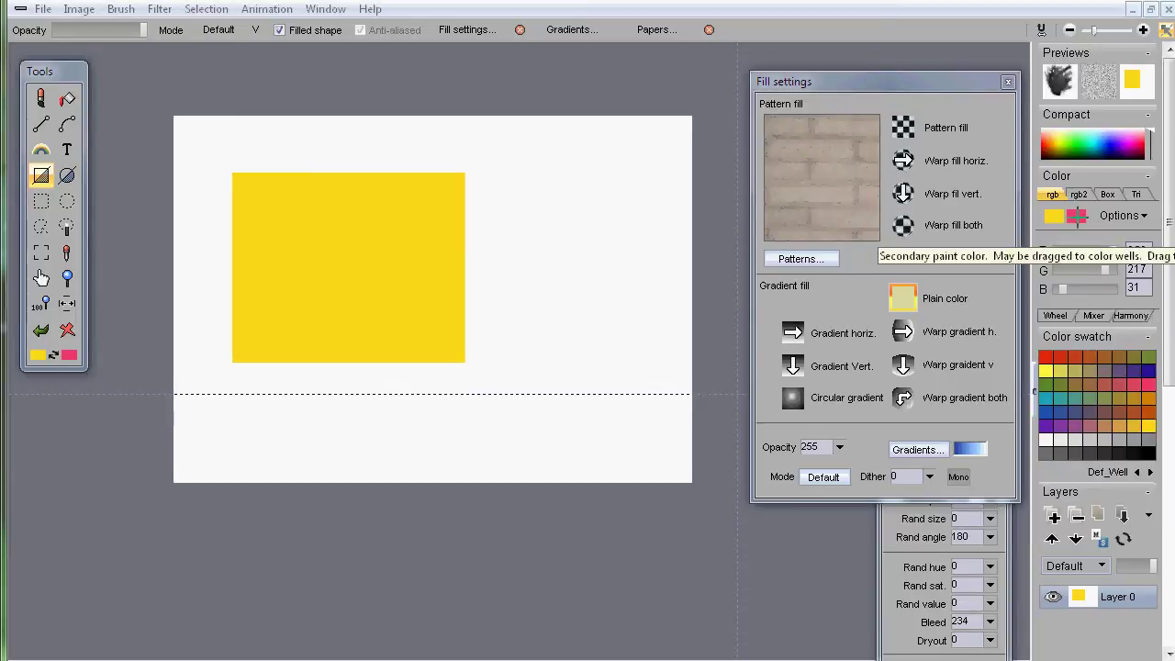
left_click_drag(365, 262, 627, 437)
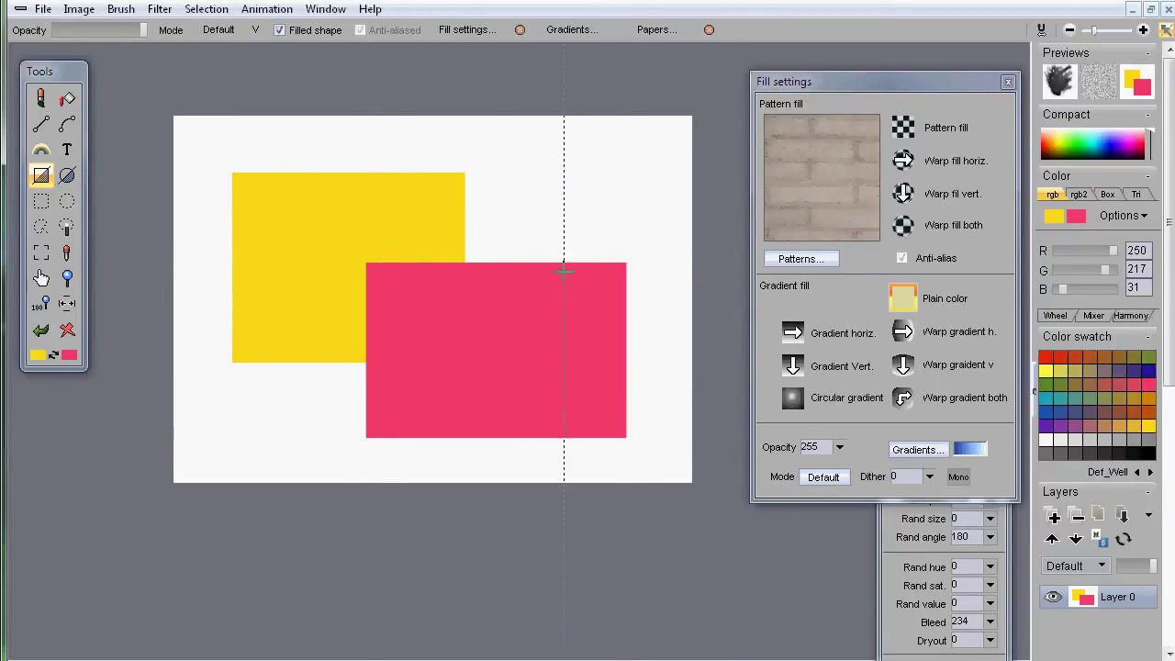
left_click_drag(509, 163, 570, 341)
left_click_drag(265, 327, 476, 469)
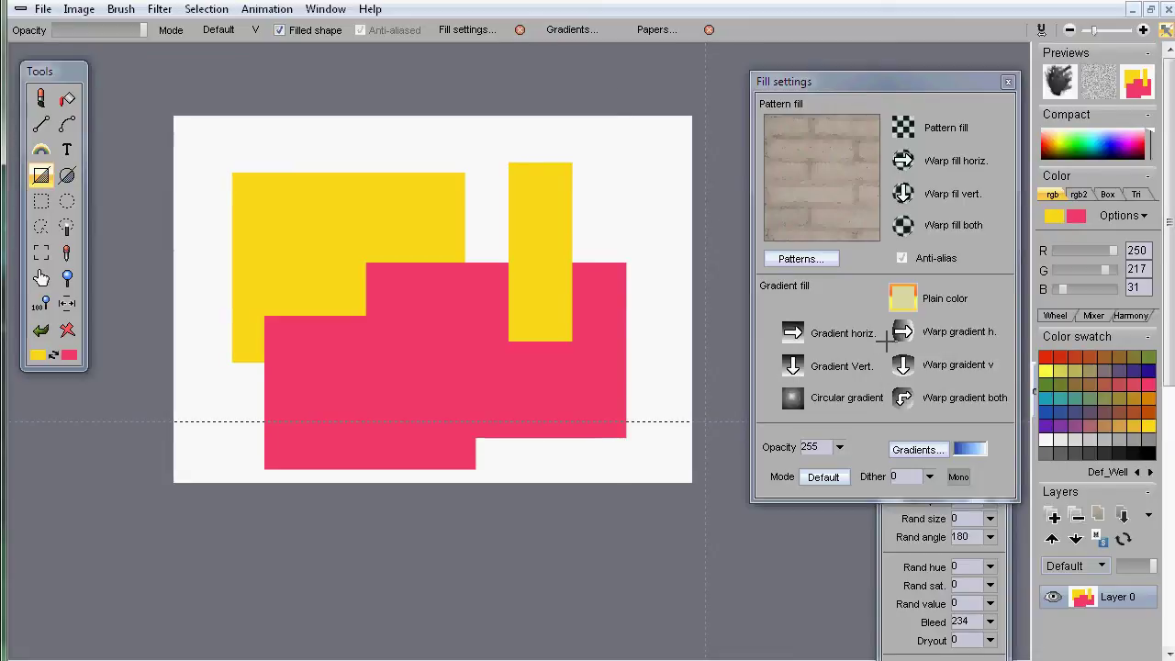
Draw four overlapping rectangles filled with the horizontal blue-to-white gradient and a large one with the vertical gradient over most of the canvas.
left_click(791, 340)
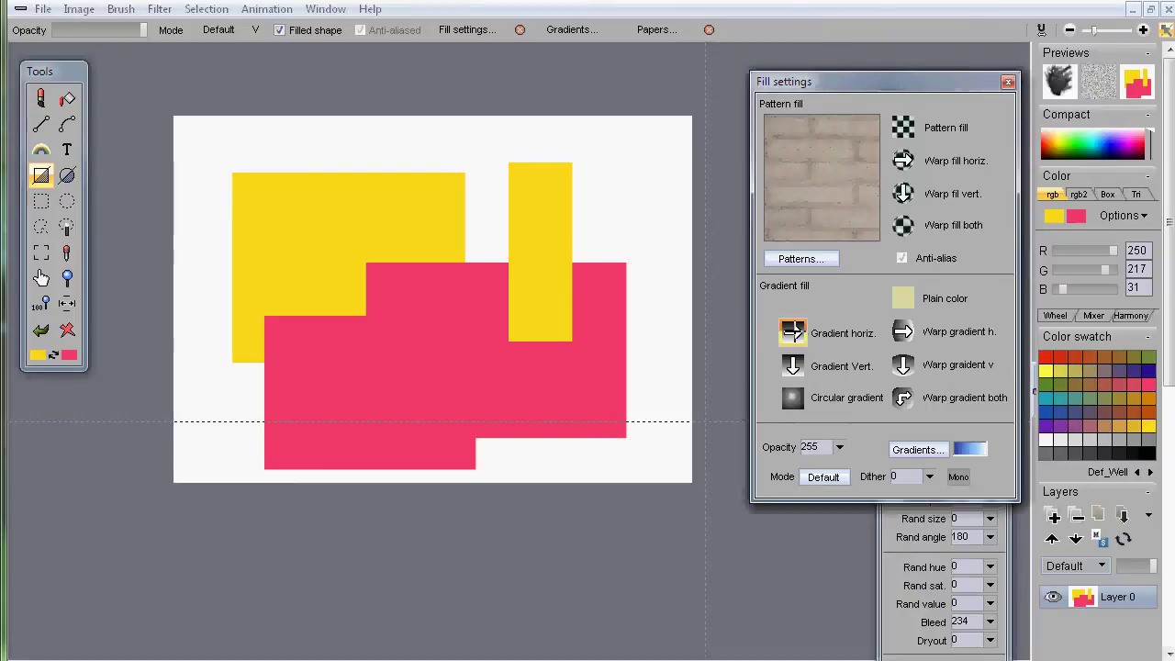
left_click_drag(299, 215, 572, 389)
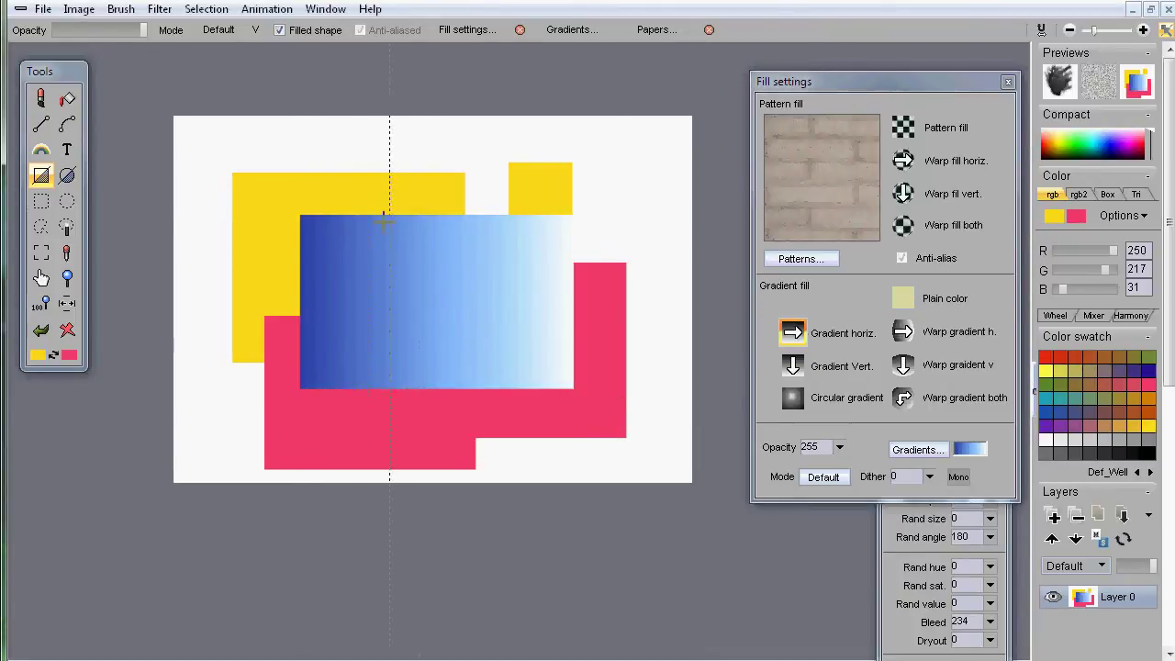
left_click_drag(381, 150, 627, 309)
left_click_drag(441, 324, 633, 472)
left_click_drag(198, 331, 404, 457)
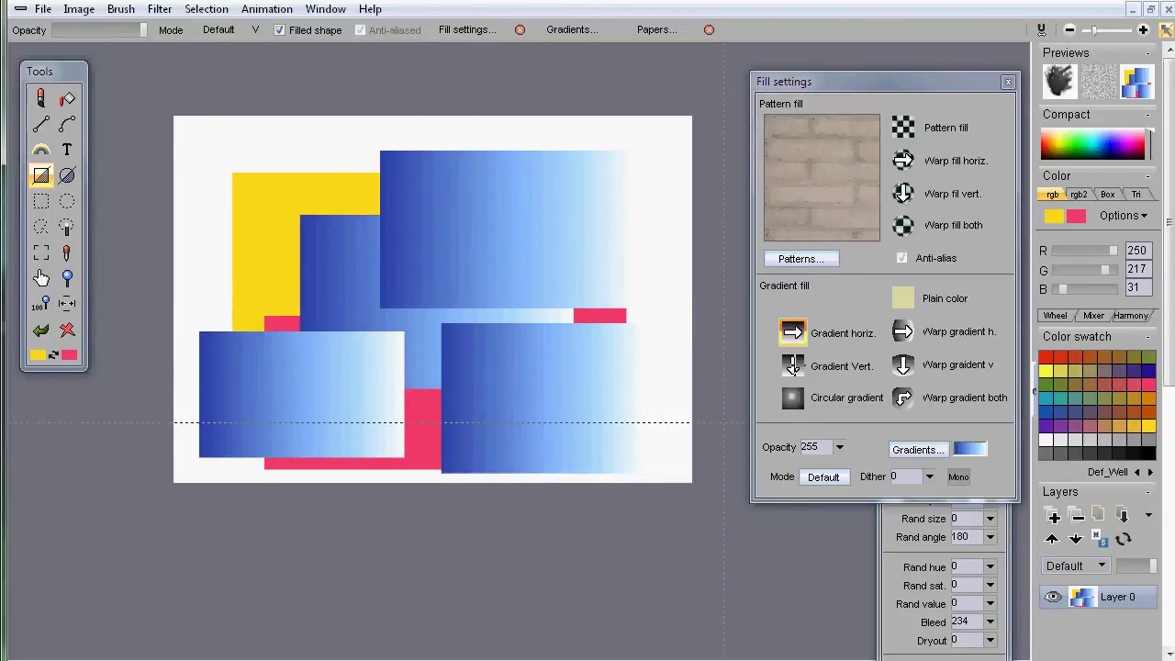
left_click(787, 363)
left_click_drag(190, 135, 660, 464)
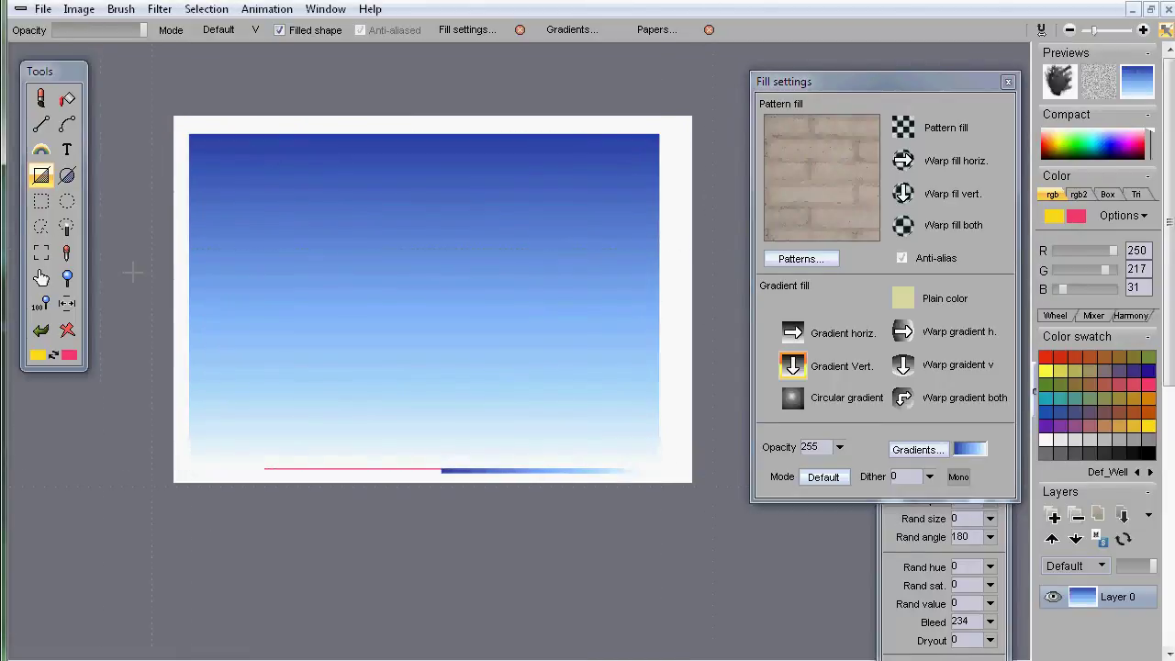
Clear the canvas to the pink secondary color and cover it with rectangles filled with the vertical blue-to-white gradient.
key("Delete")
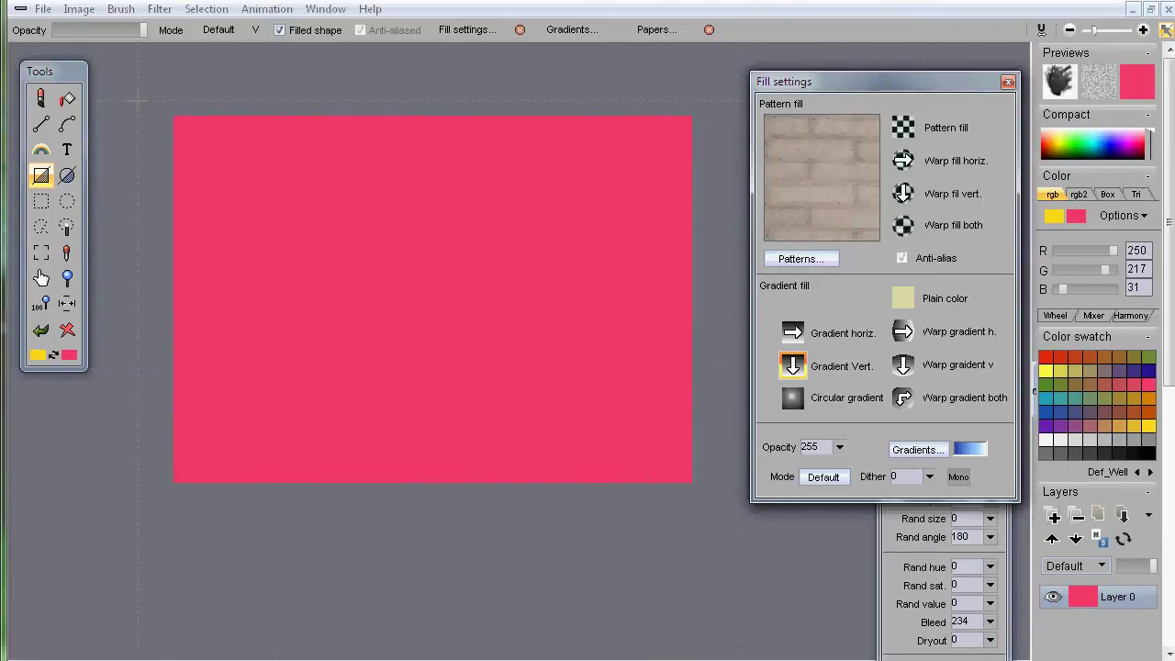
left_click_drag(180, 121, 681, 466)
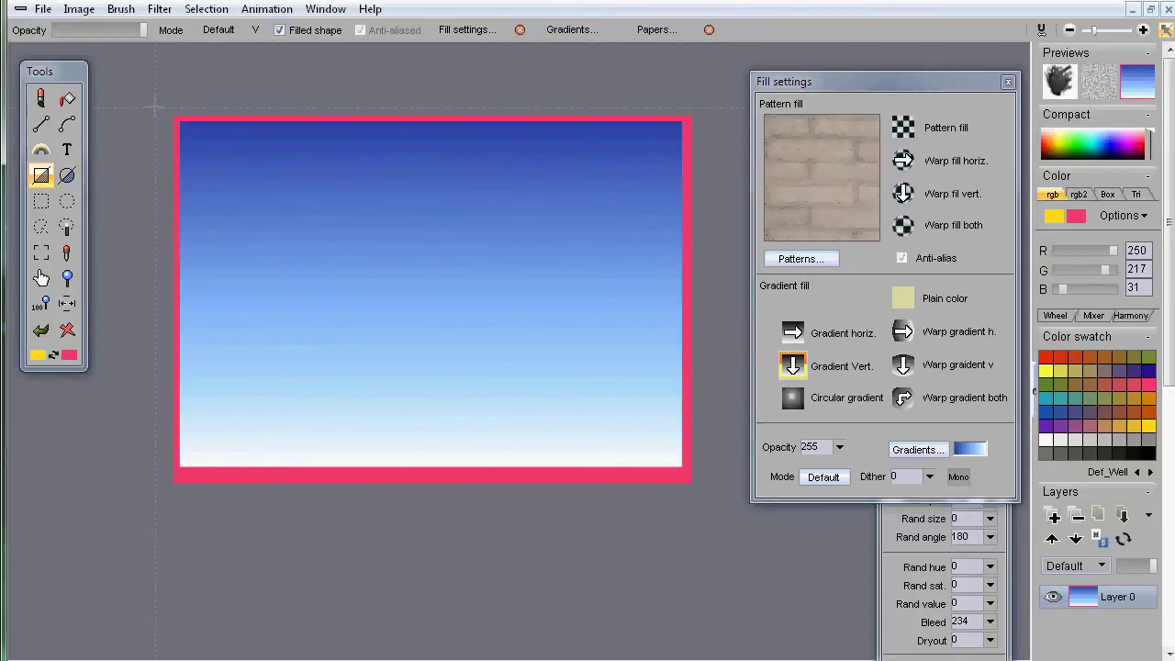
left_click_drag(175, 133, 698, 495)
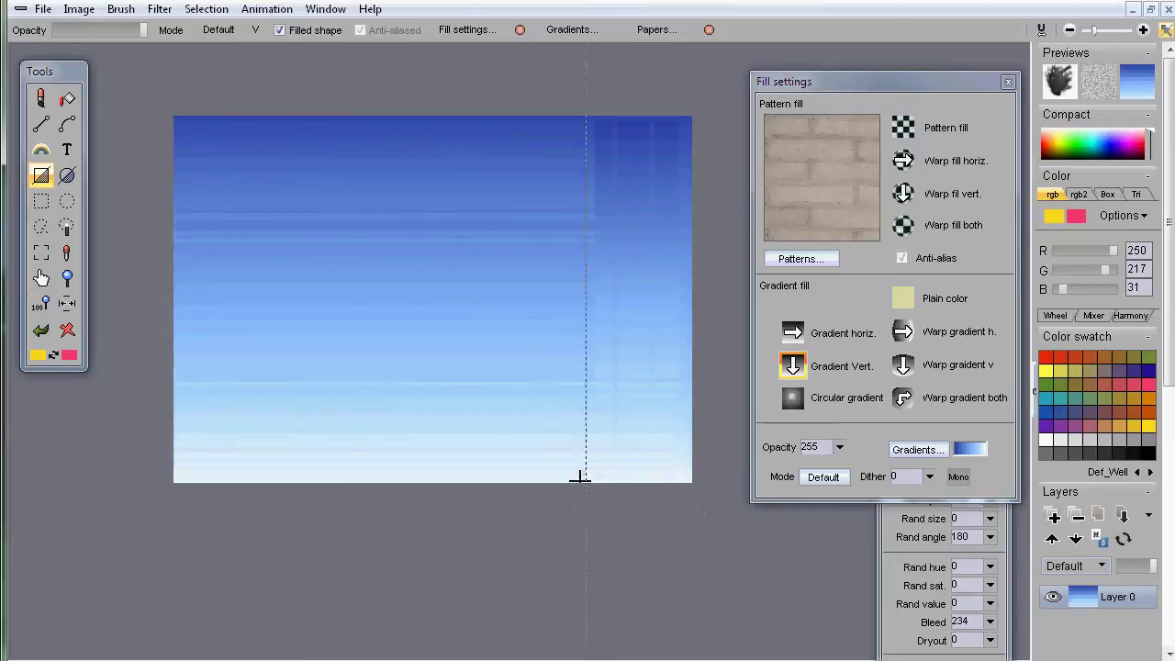
Examine the vertical gradient sky at several zoom levels, both close up and with the whole canvas in view.
scroll(404, 420, "up", 3)
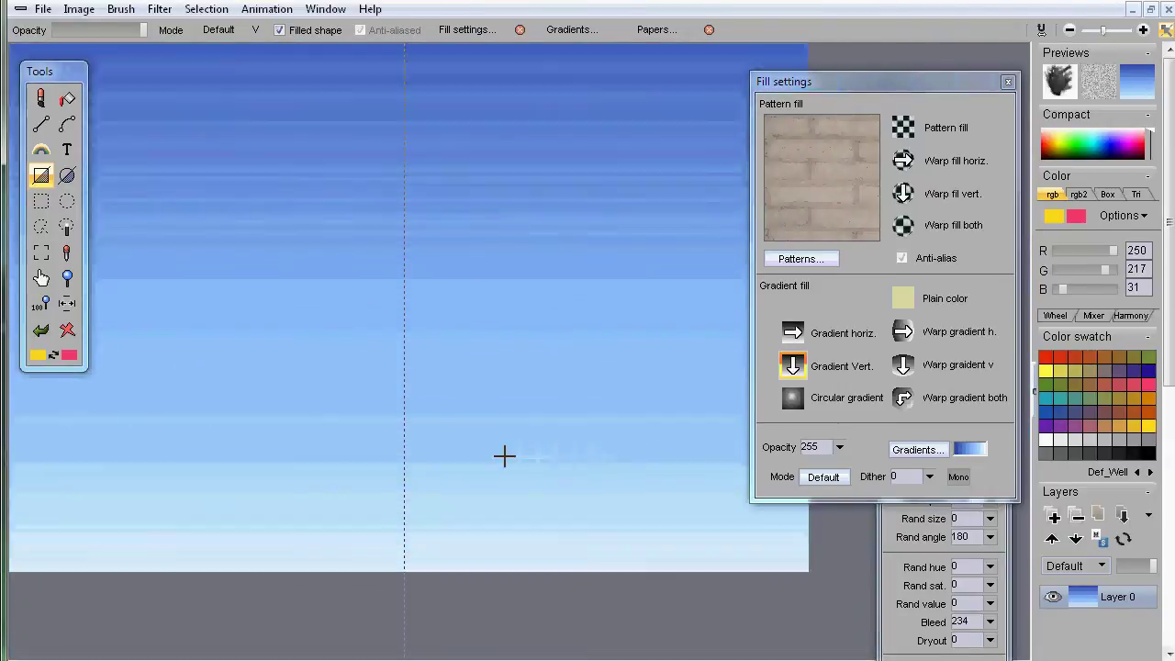
scroll(506, 457, "down", 2)
scroll(426, 457, "down", 1)
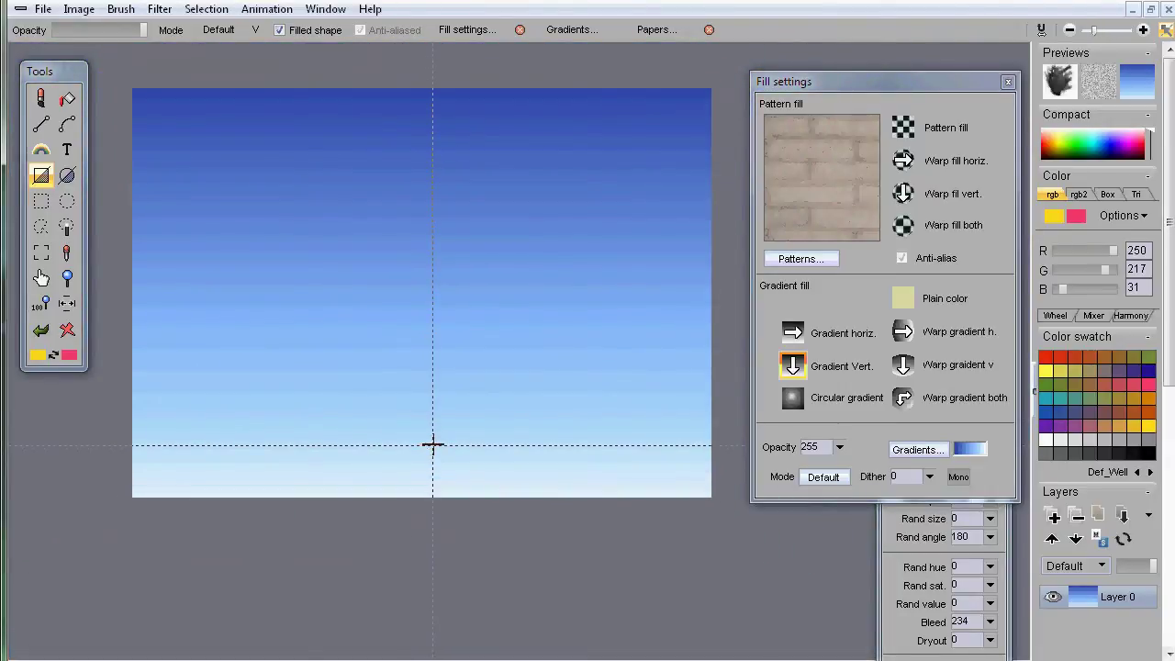
scroll(545, 419, "down", 1)
scroll(556, 444, "up", 3)
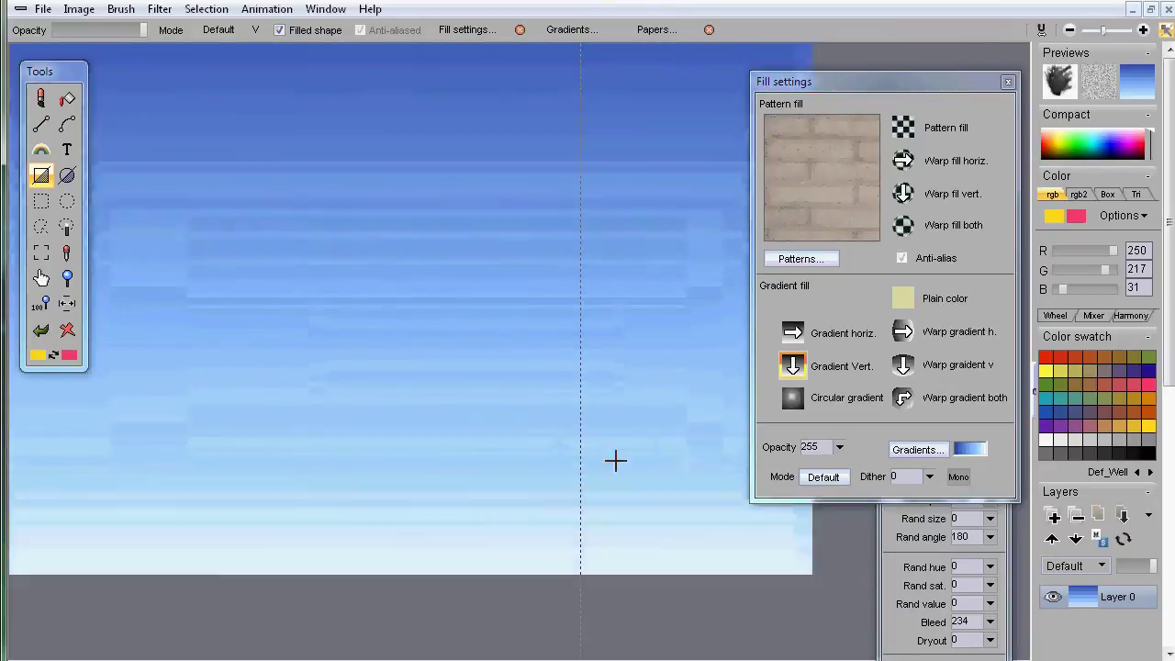
scroll(615, 460, "down", 1)
scroll(76, 306, "up", 2)
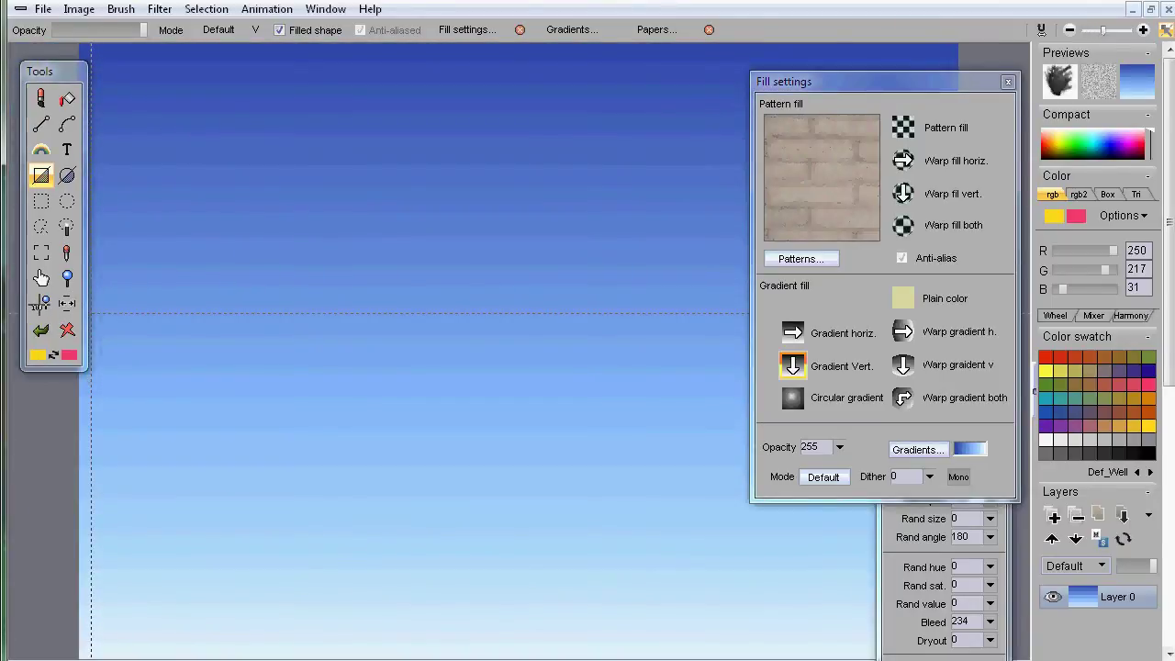
left_click(67, 278)
scroll(725, 382, "down", 1)
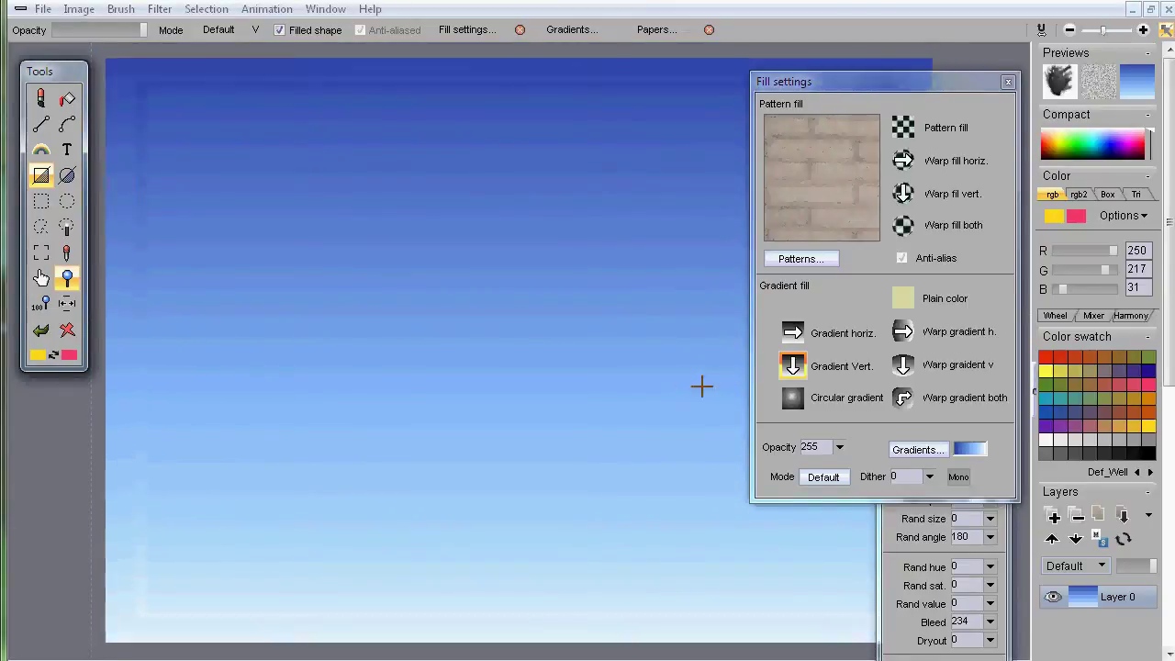
scroll(661, 388, "down", 1)
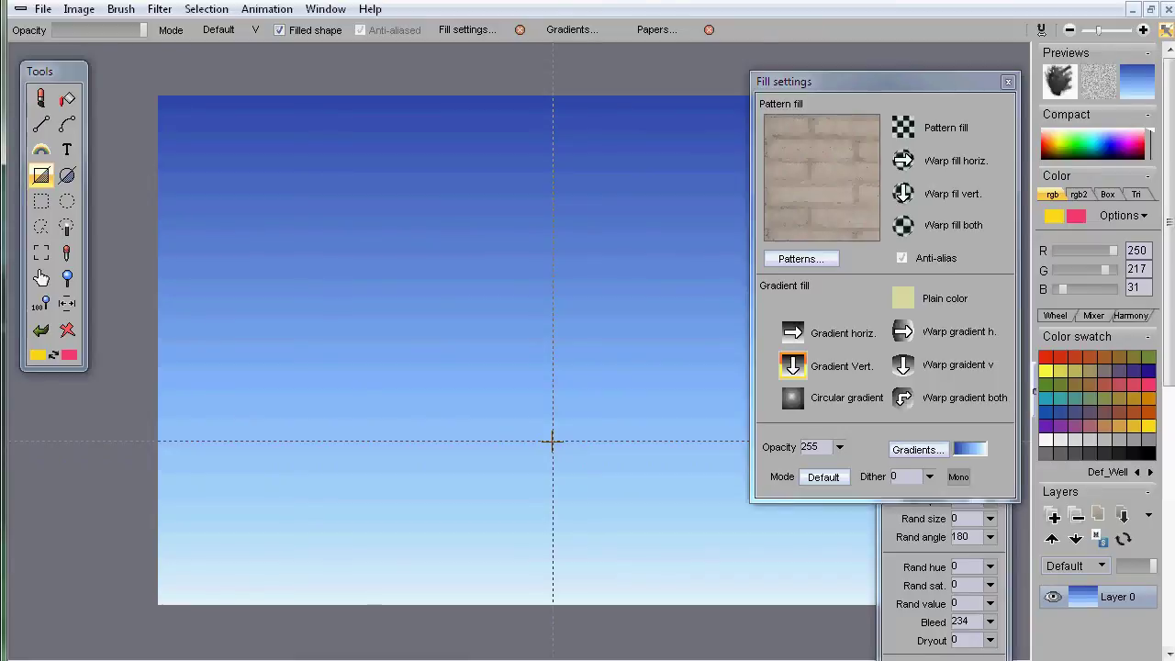
scroll(666, 406, "down", 3)
scroll(632, 413, "up", 3)
scroll(590, 414, "down", 1)
scroll(635, 421, "up", 1)
scroll(634, 421, "down", 1)
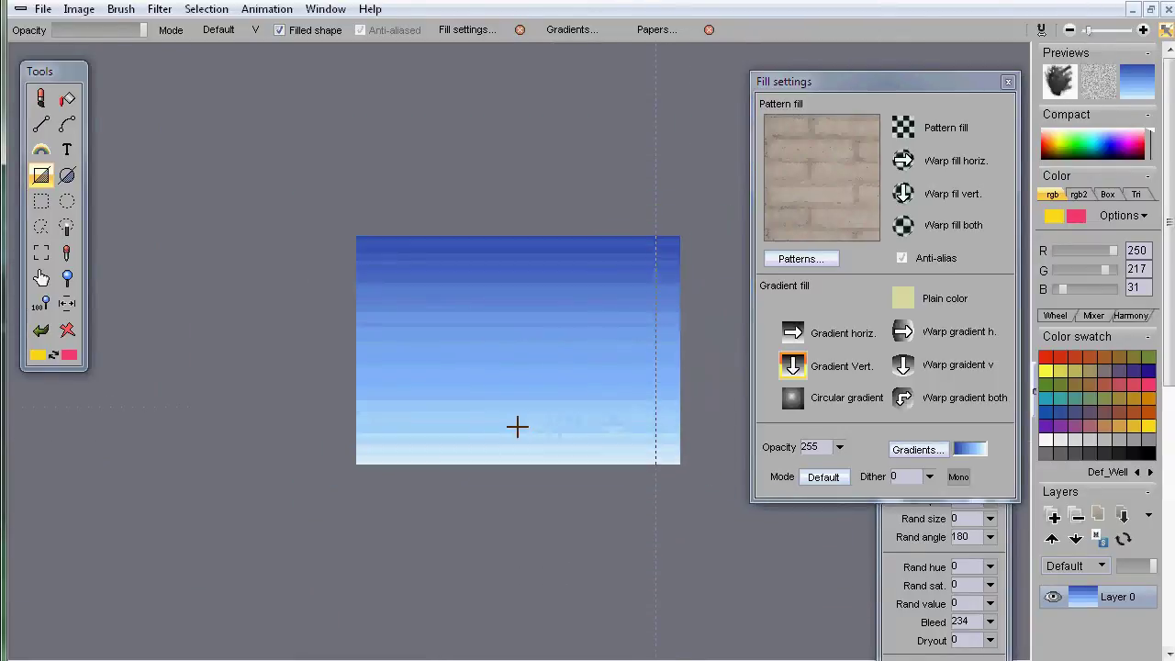
Draw several vertical-gradient rectangles of different sizes over the sky, ending with one that spans the whole canvas.
left_click_drag(341, 217, 537, 433)
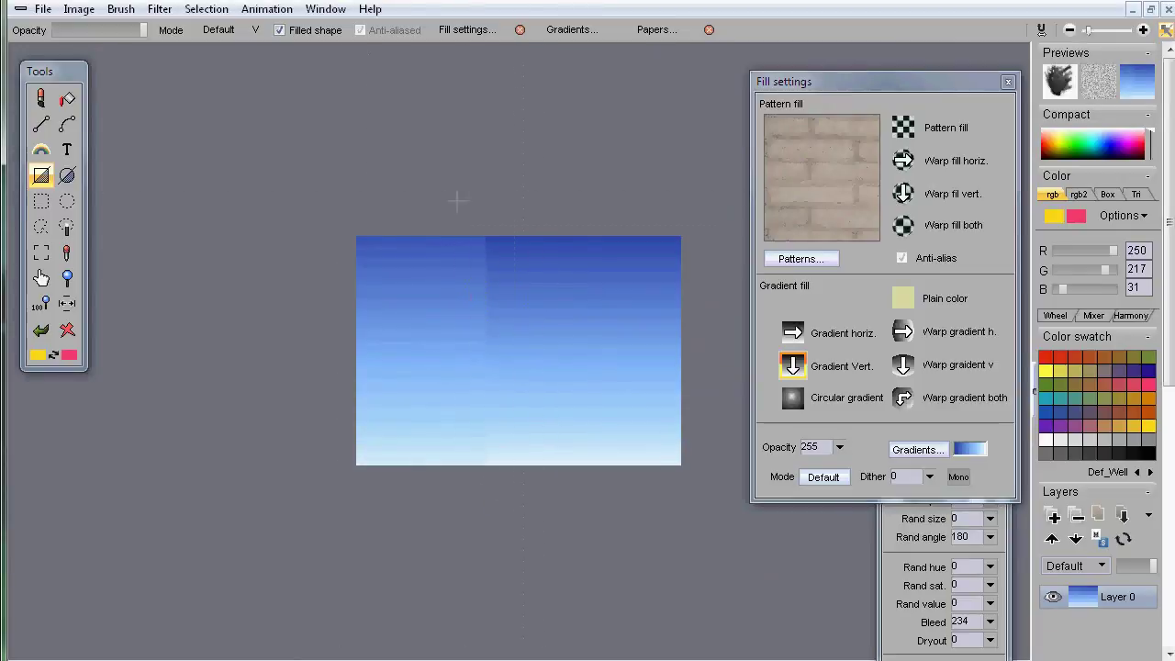
left_click_drag(459, 197, 617, 393)
left_click_drag(374, 255, 551, 401)
left_click_drag(652, 349, 549, 393)
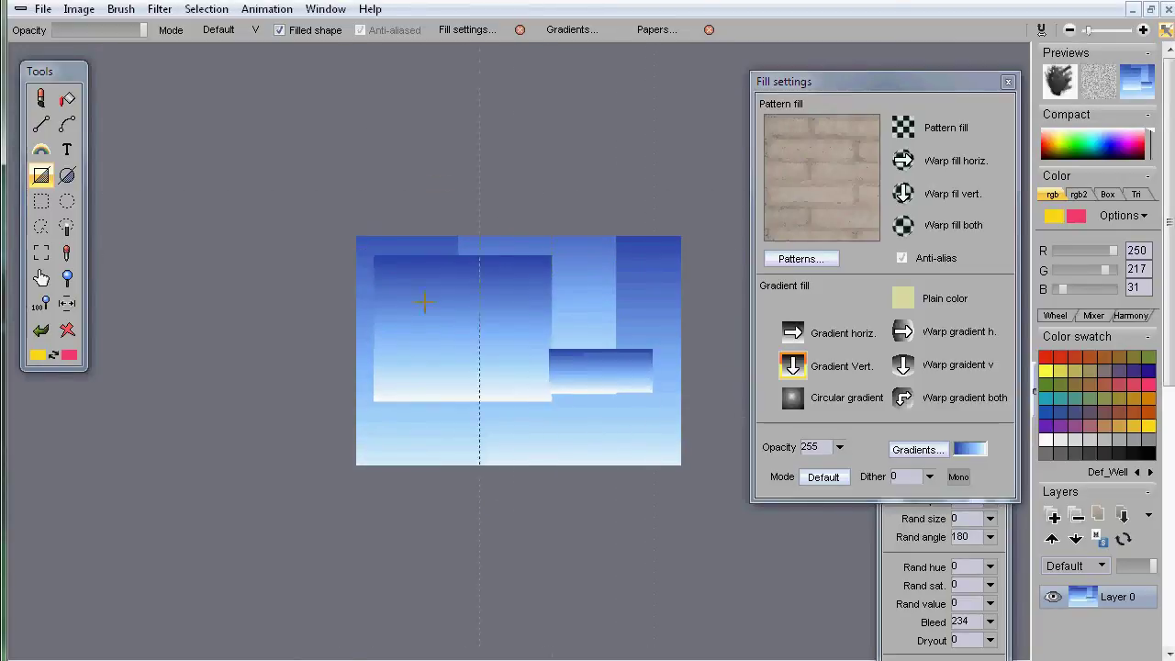
left_click_drag(324, 213, 699, 467)
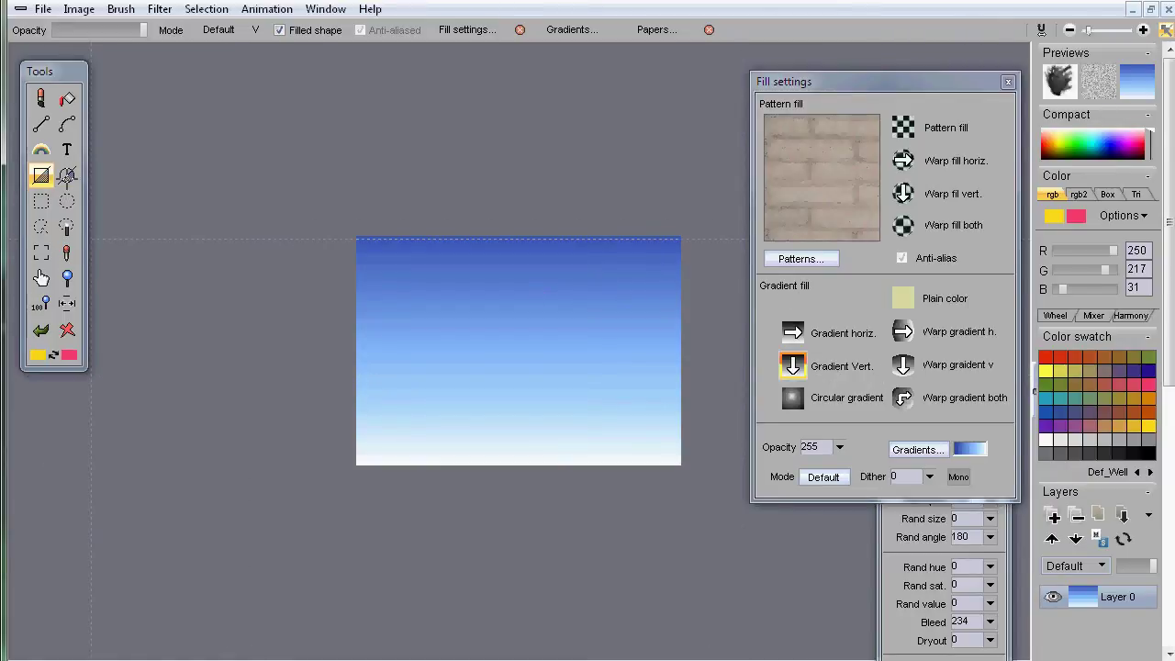
Draw three filled ellipses with the vertical gradient on the sky and clear the canvas to pink.
left_click(69, 176)
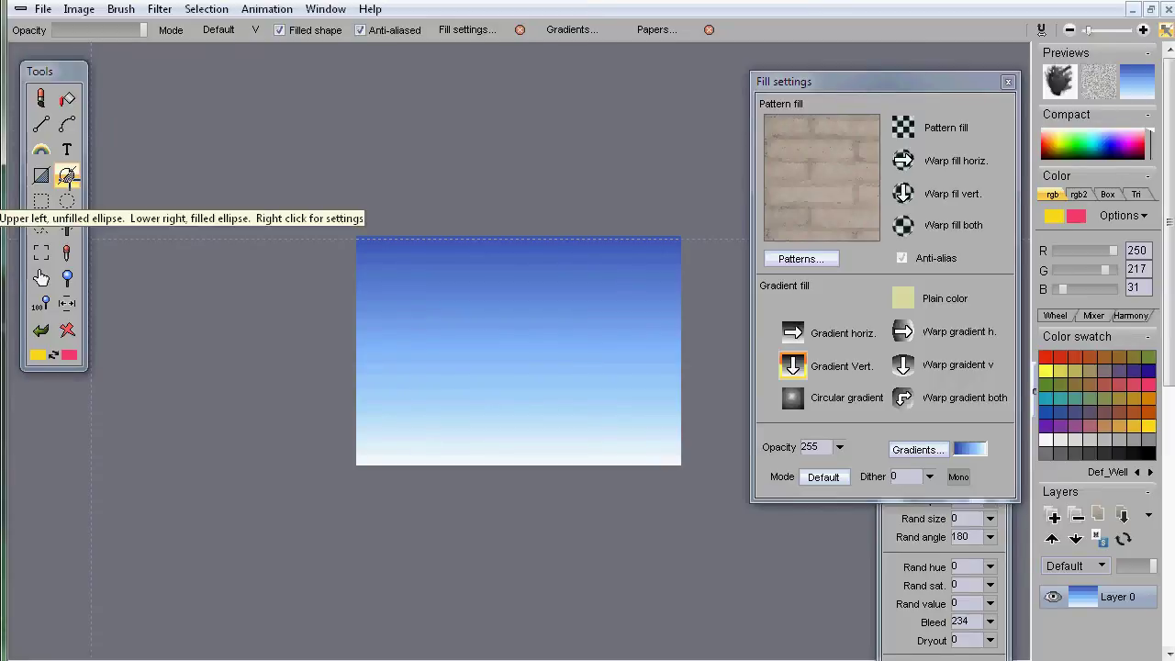
left_click_drag(428, 275, 508, 332)
left_click_drag(603, 338, 533, 403)
left_click_drag(451, 346, 556, 415)
left_click(67, 329)
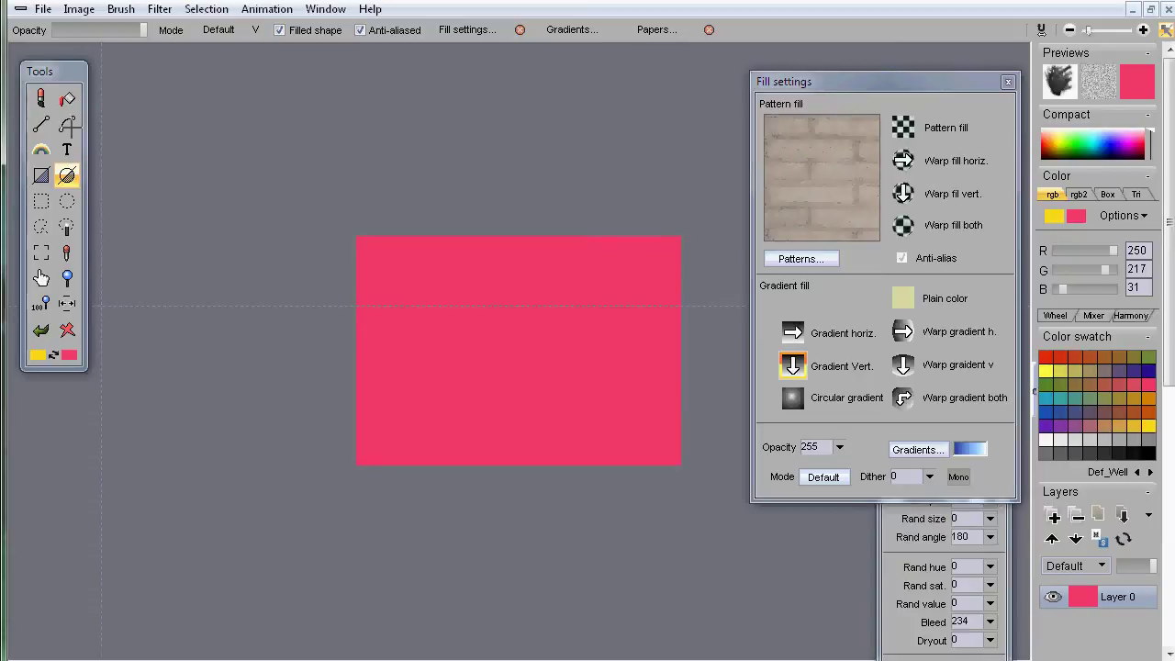
Lasso a large irregular, cloud-like selection around the middle of the pink canvas.
left_click(68, 98)
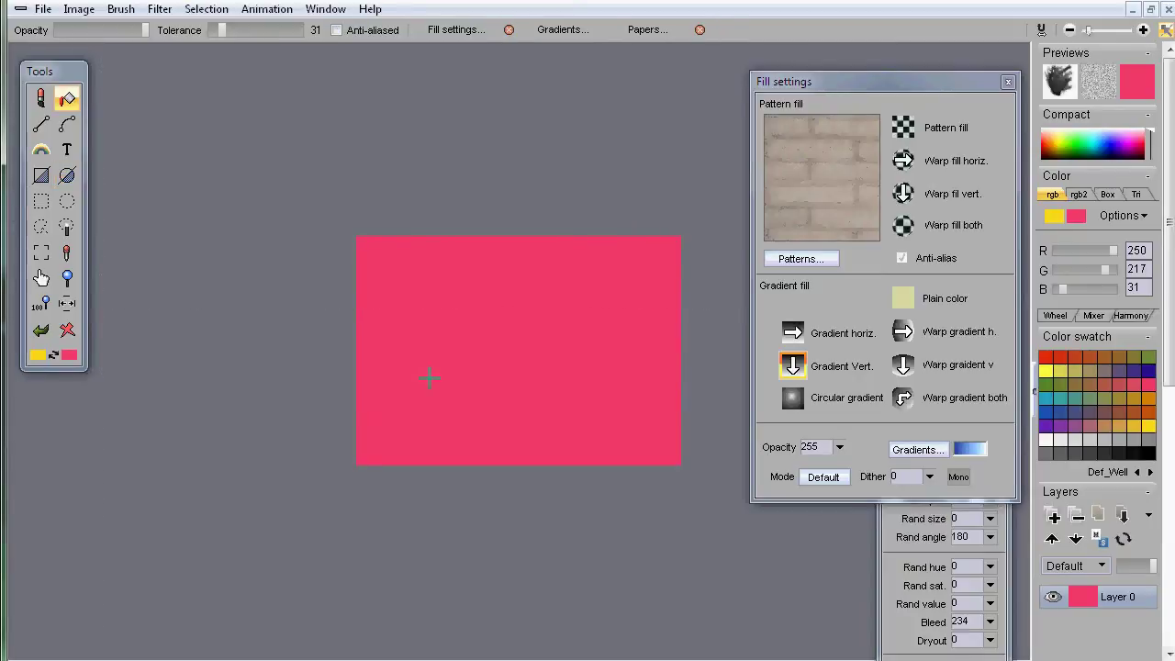
scroll(397, 394, "up", 1)
left_click_drag(602, 419, 514, 415)
left_click(41, 227)
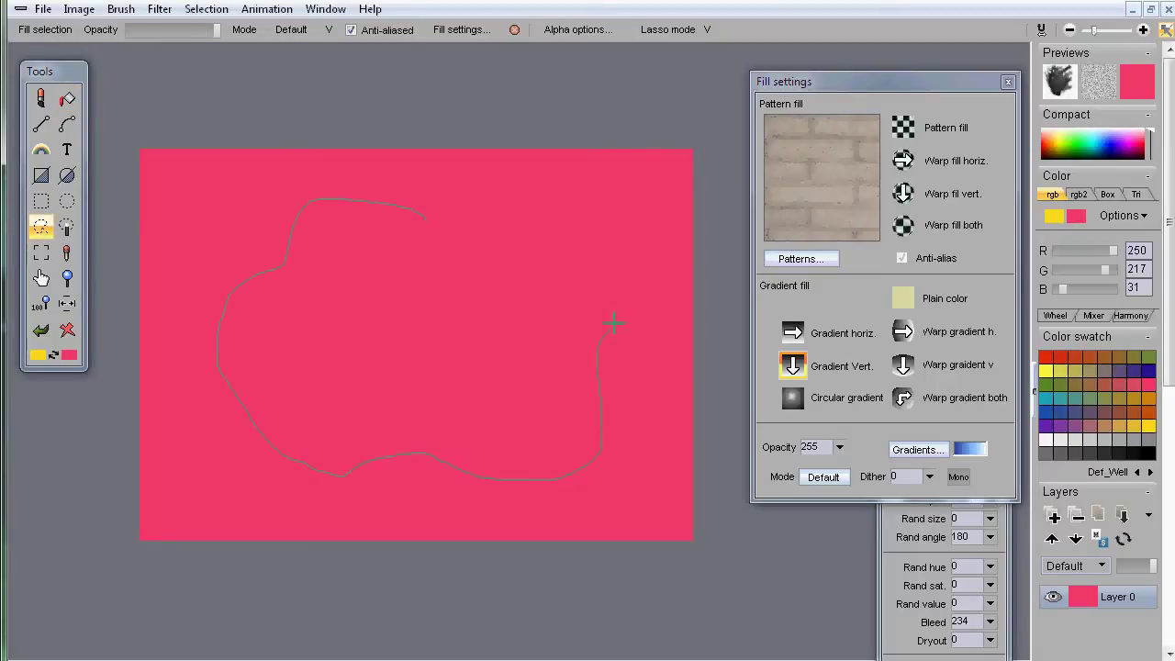
left_click_drag(435, 218, 435, 219)
Paint the lassoed area with the Large cover brush at size 100, and clear the paint back to pink.
left_click(41, 98)
left_click_drag(303, 206, 331, 259)
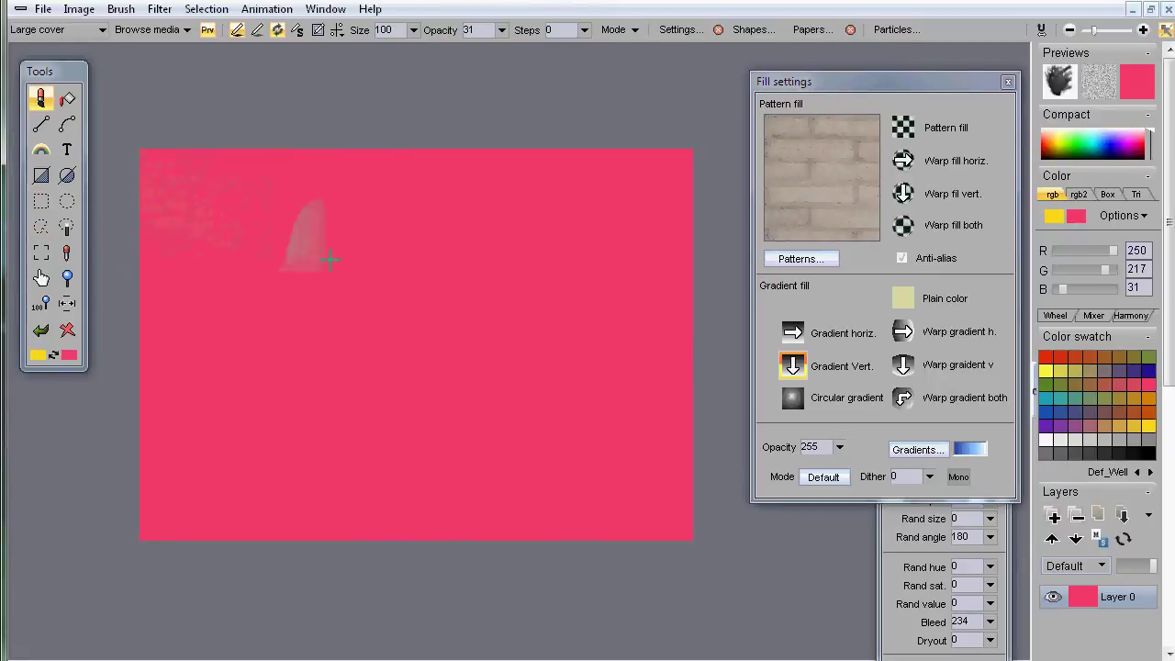
left_click_drag(478, 379, 478, 379)
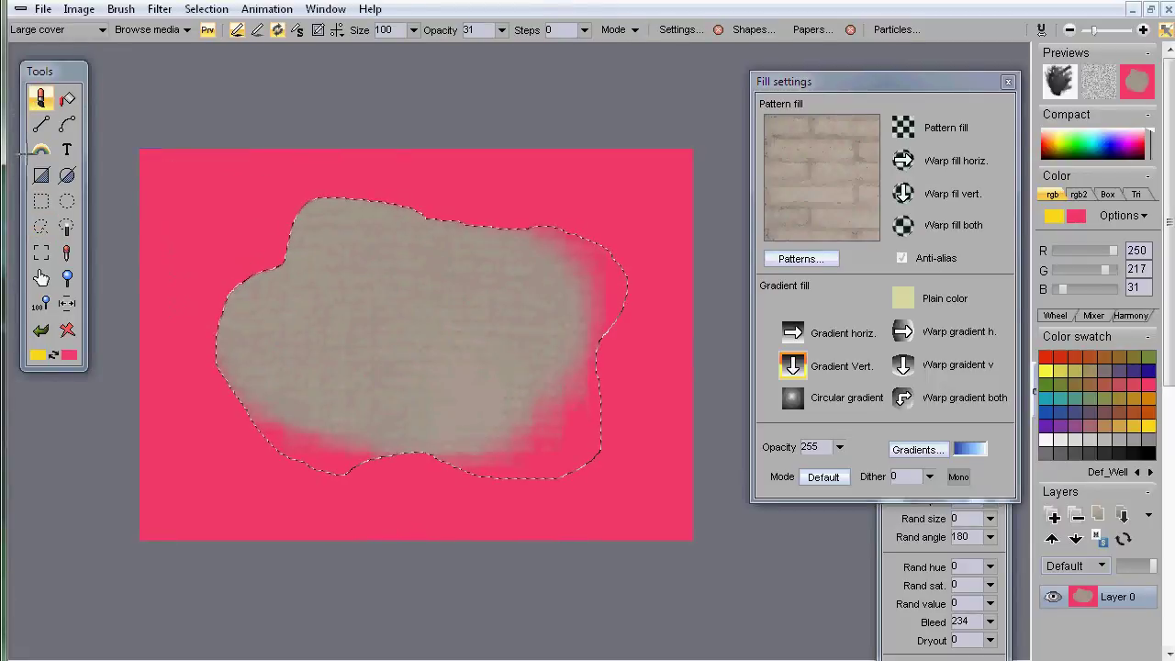
left_click(66, 332)
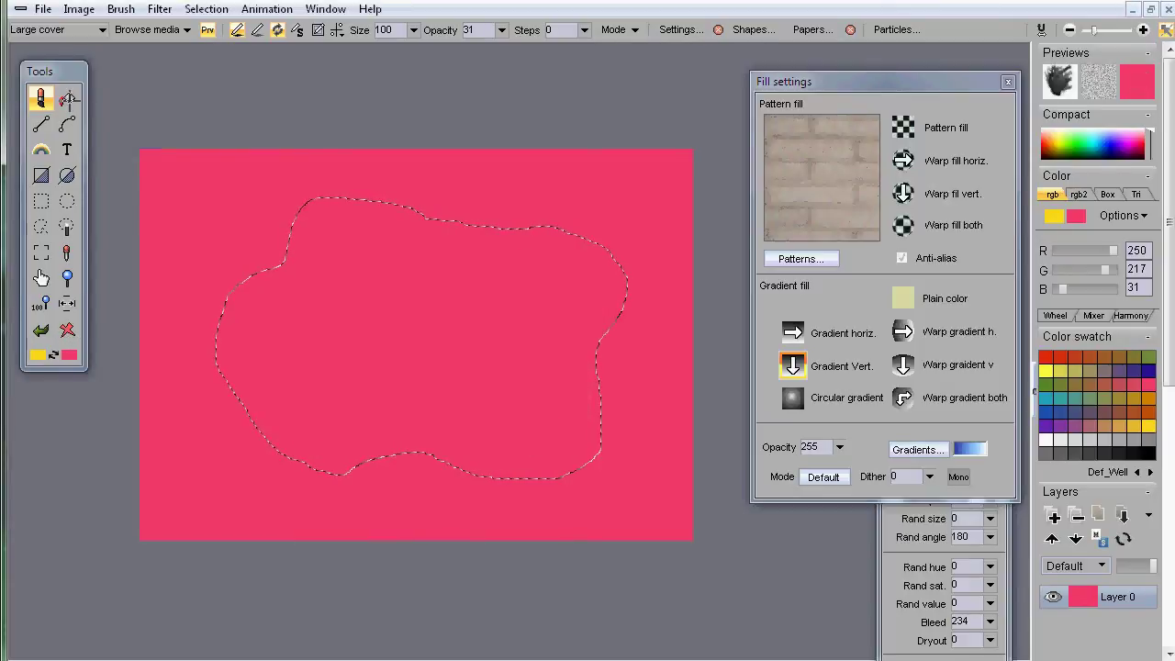
Flood the lassoed selection with the vertical blue-to-white gradient.
left_click(68, 99)
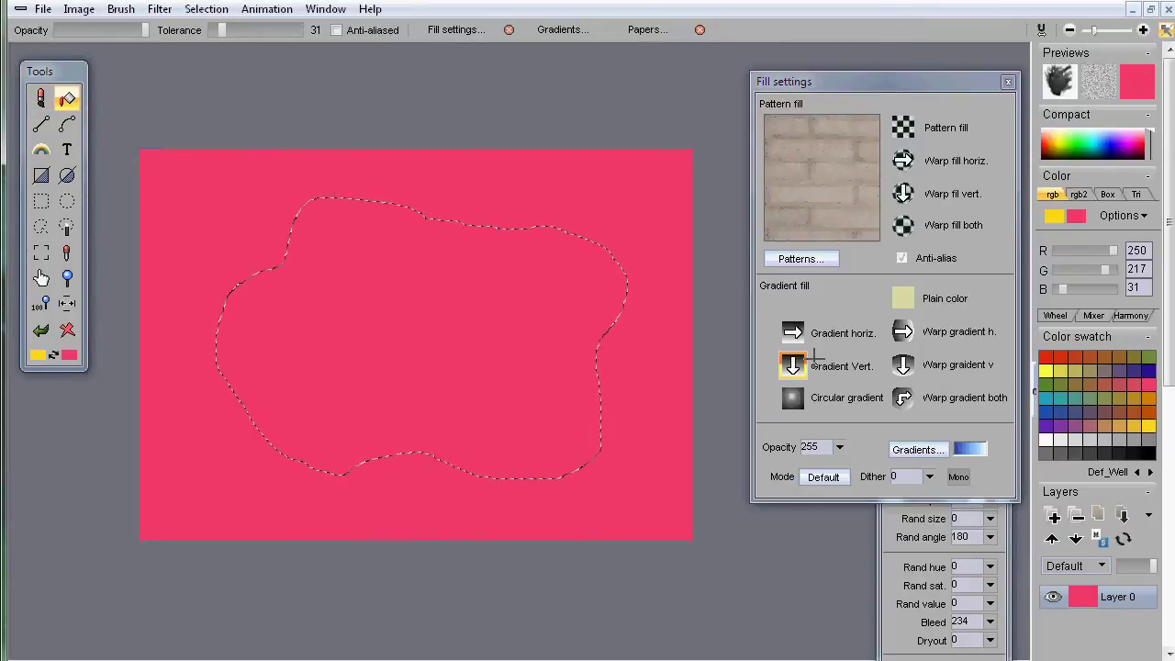
left_click(462, 388)
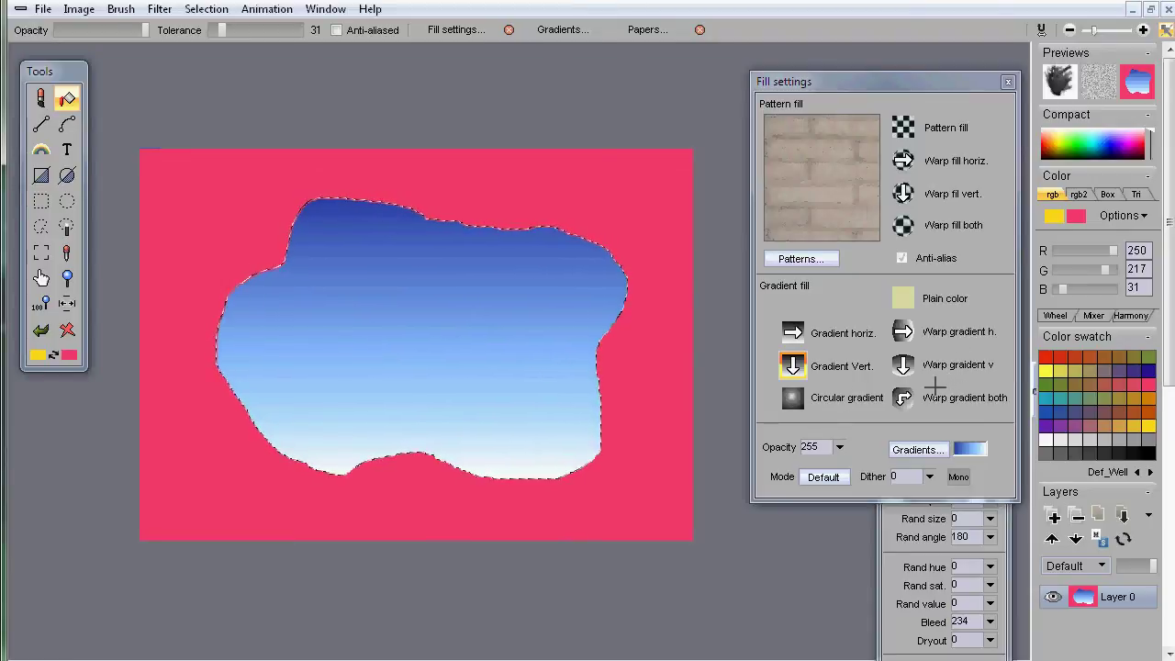
Open the blue-to-white gradient in the sweep editor and bring the reference landscape in General file converter fully into view.
left_click(974, 449)
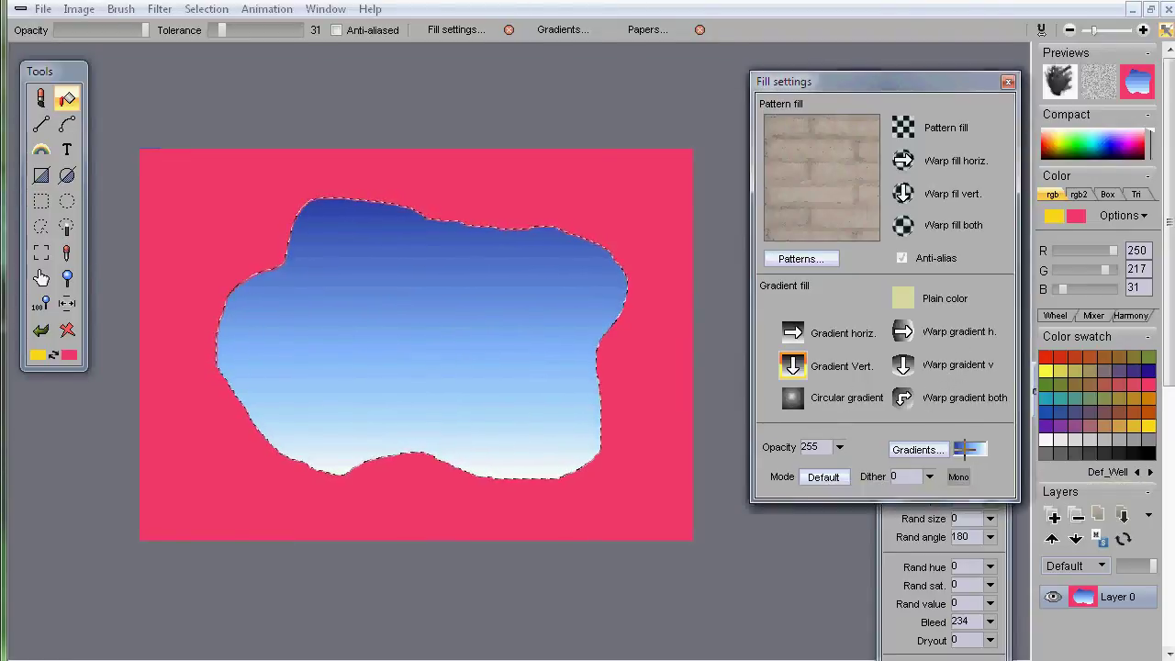
left_click_drag(642, 206, 818, 56)
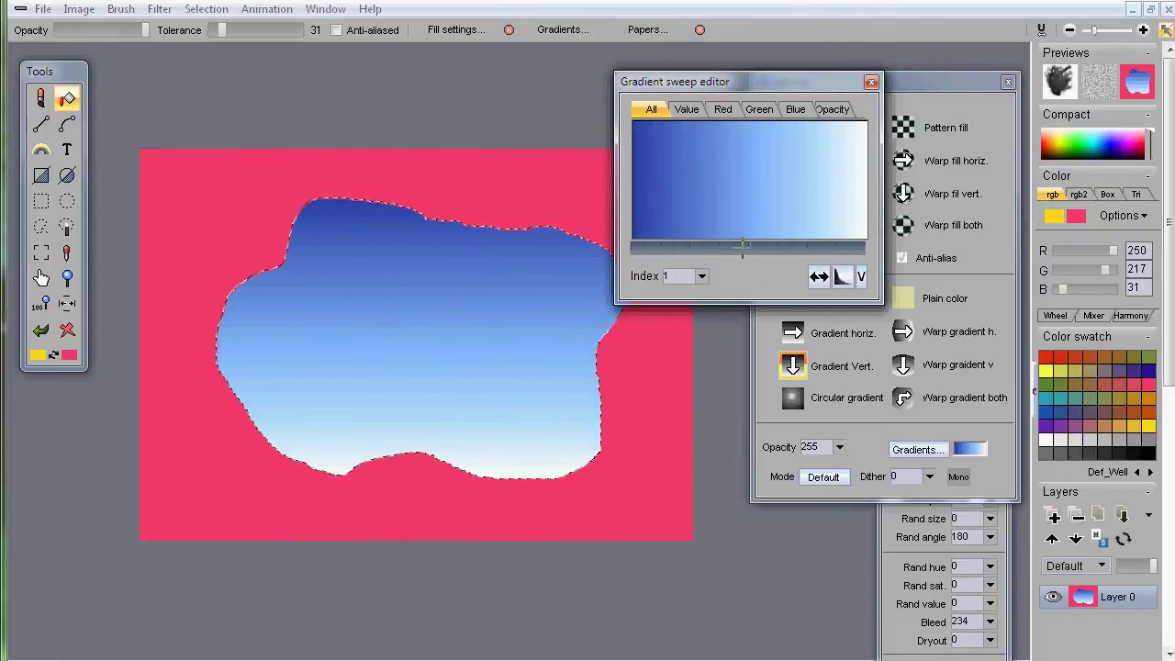
left_click_drag(778, 86, 808, 364)
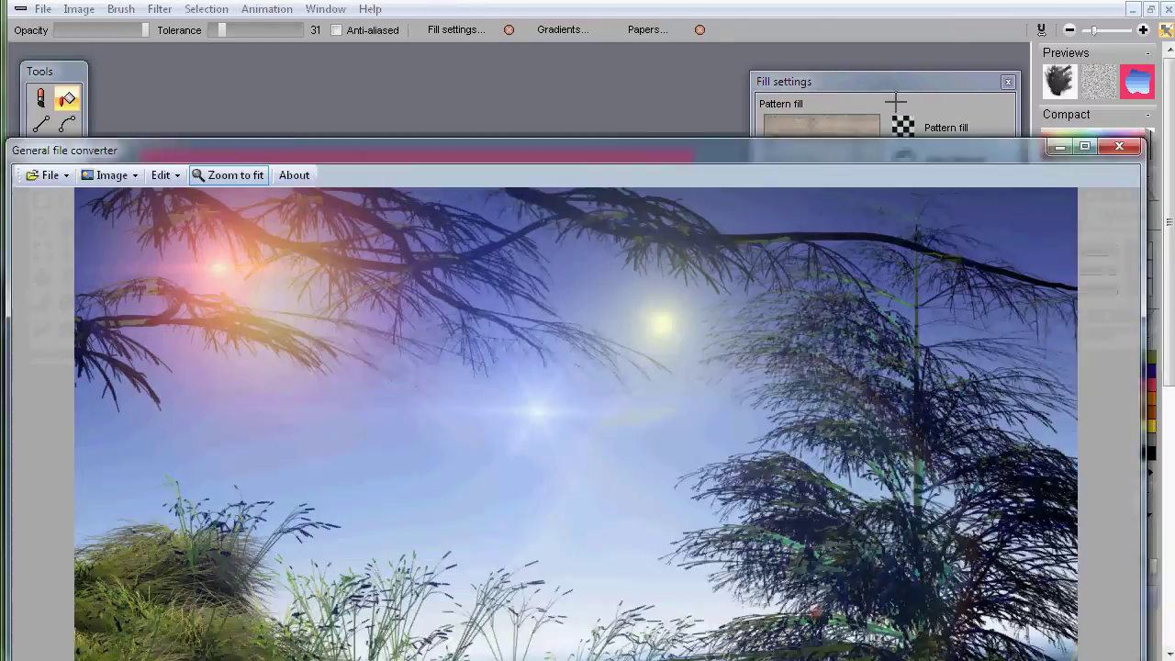
left_click_drag(904, 151, 889, 0)
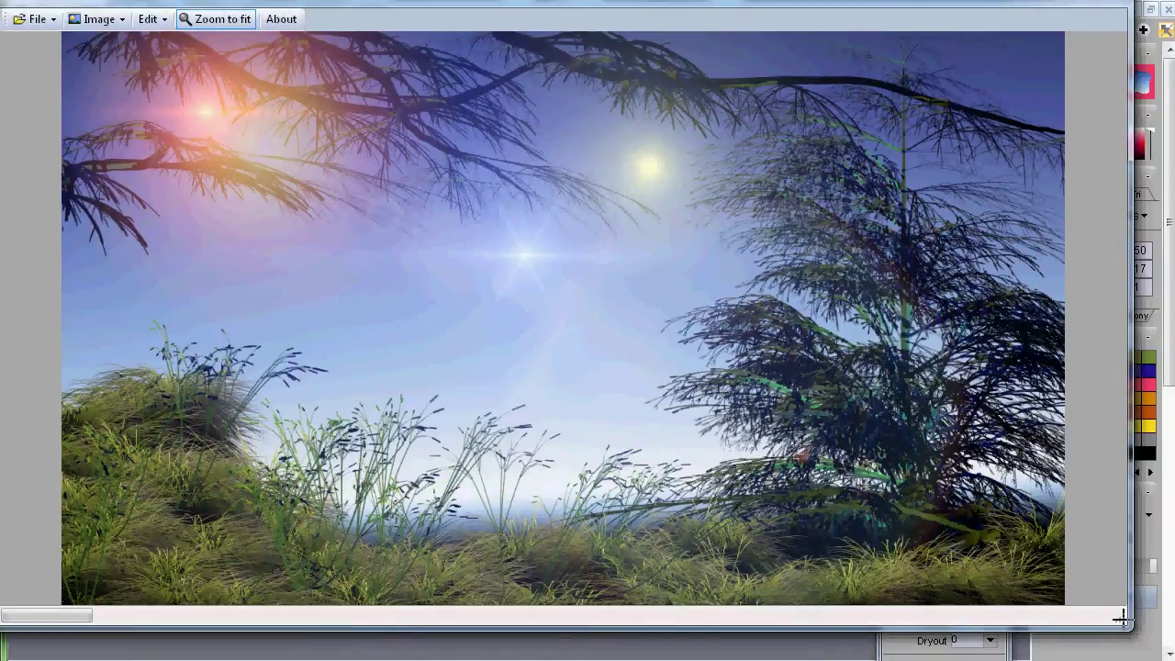